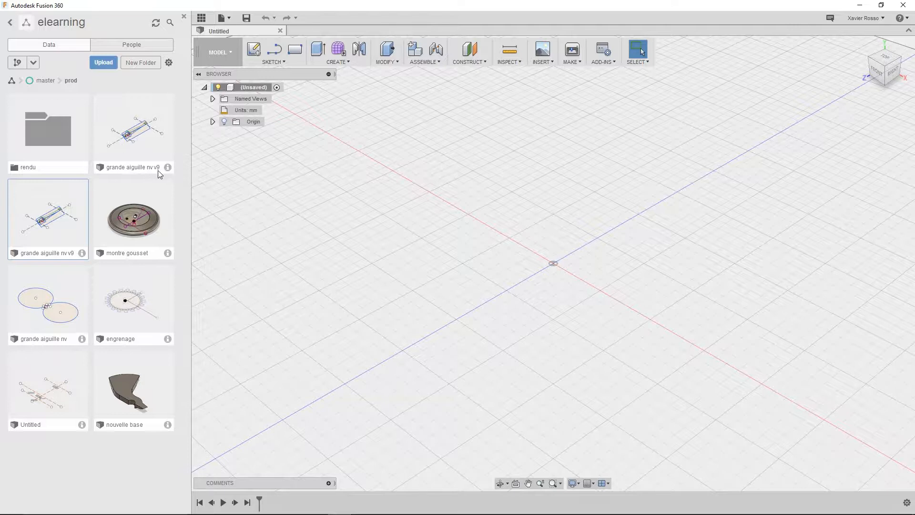
# - Open the first "grande aiguille nv v9" design from the prod folder and hide the data panel
pyautogui.click(141, 137)
pyautogui.doubleClick(141, 137)
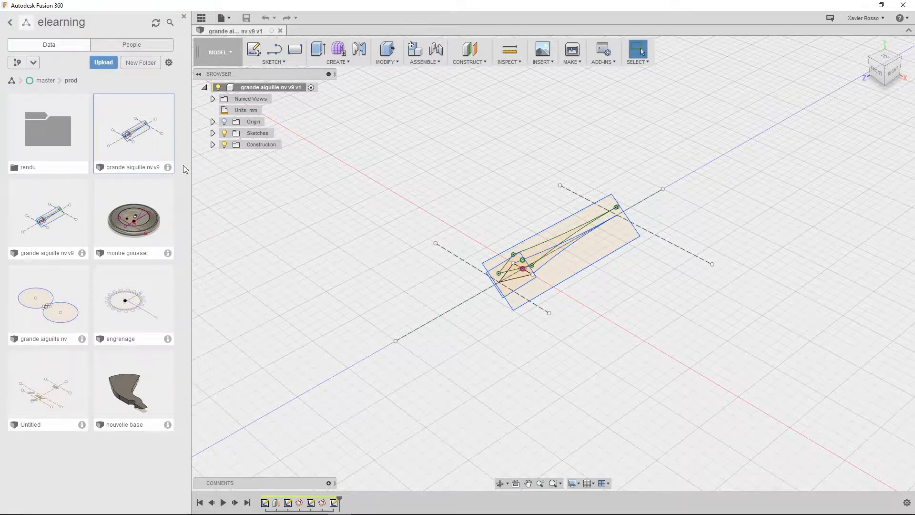
pyautogui.click(184, 17)
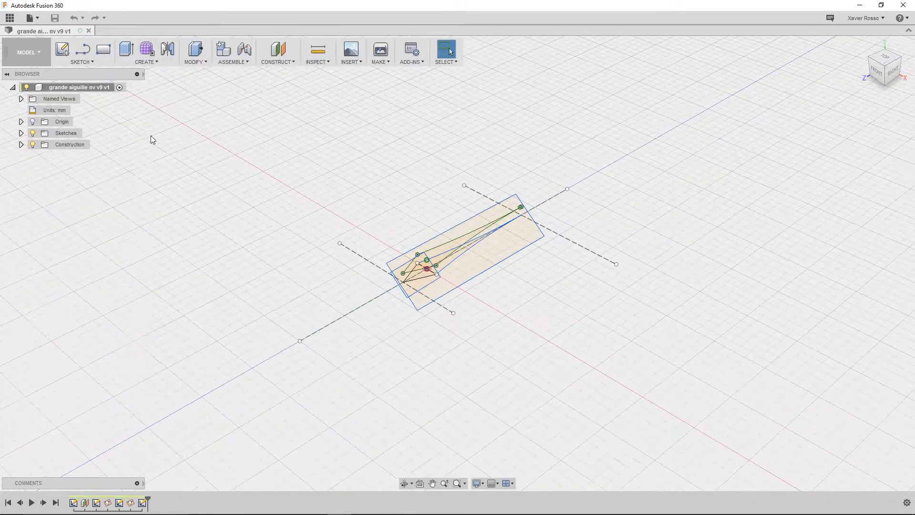
pyautogui.scroll(2, 336, 266)
pyautogui.moveTo(382, 261)
pyautogui.mouseDown(button='middle')
pyautogui.moveTo(323, 276)
pyautogui.moveTo(325, 265)
pyautogui.mouseUp(button='middle')
pyautogui.scroll(1, 324, 262)
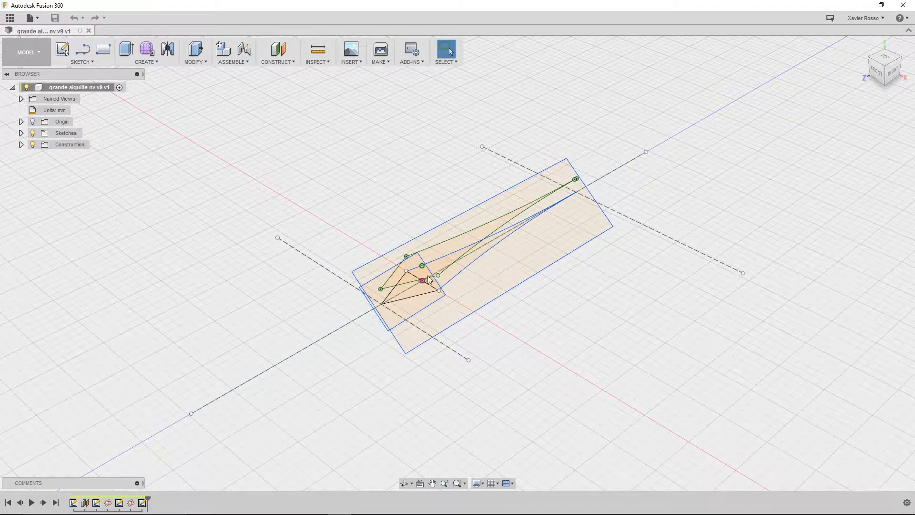
pyautogui.click(402, 303)
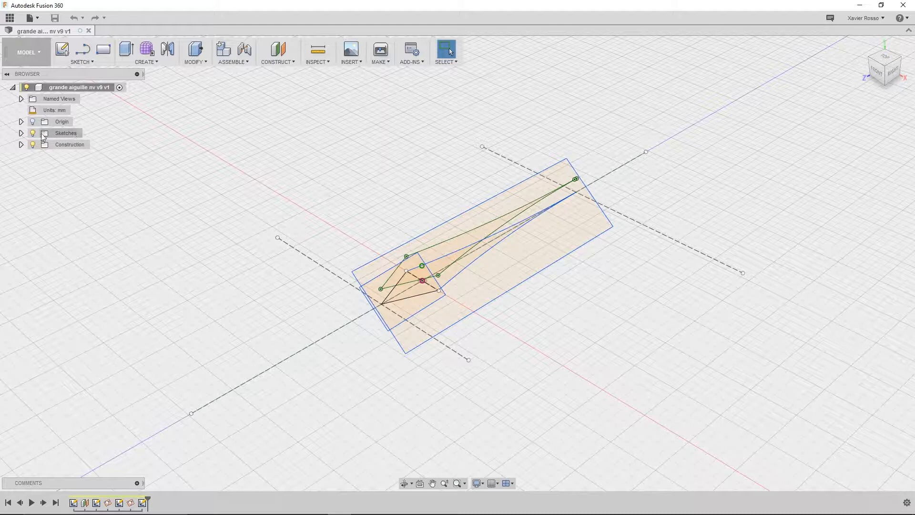
# - Show the list of sketches and rename sketch 4 as "extrusion arriere"
pyautogui.click(21, 133)
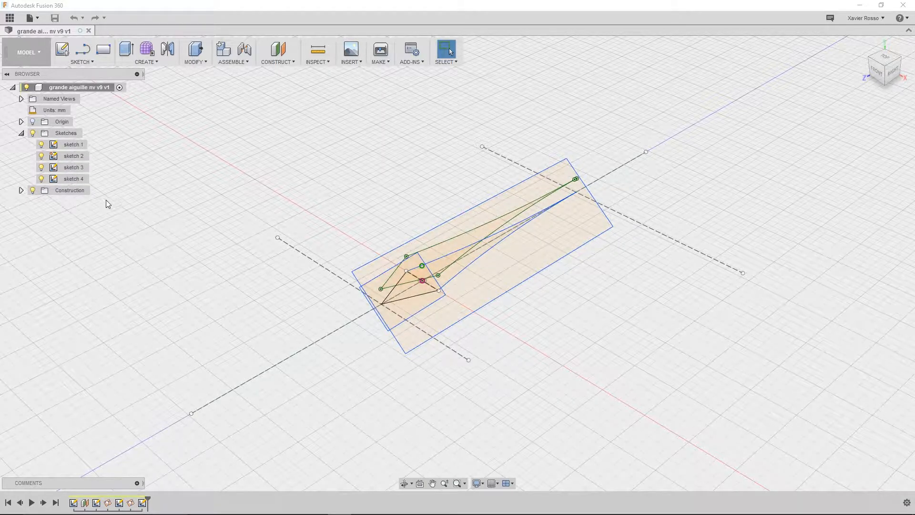
pyautogui.click(74, 179)
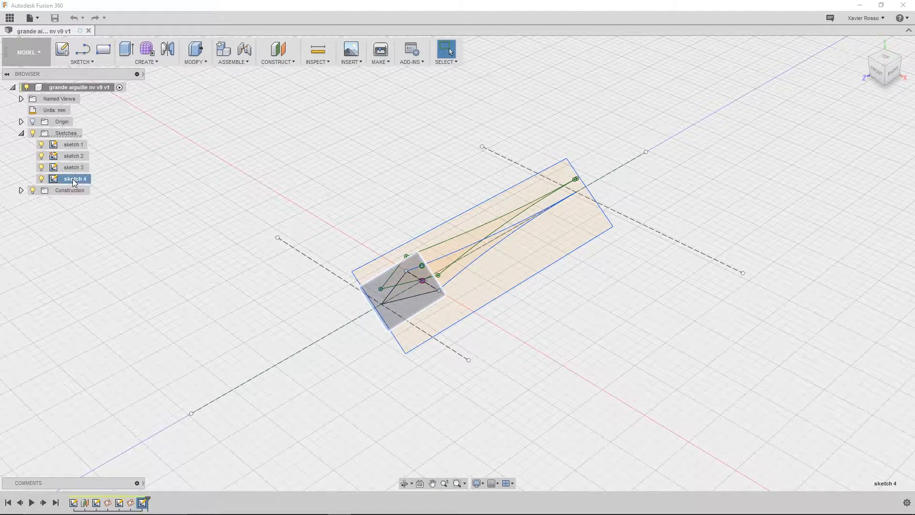
pyautogui.doubleClick(74, 179)
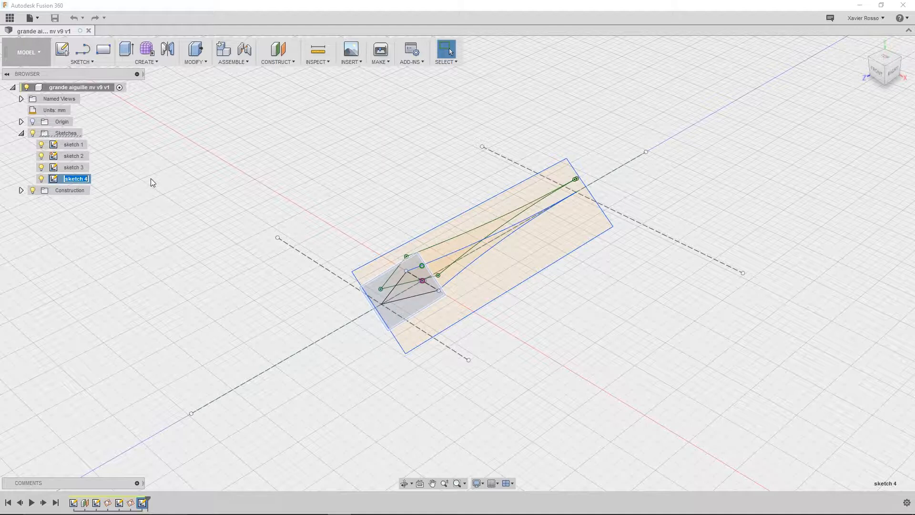
pyautogui.write('extrusion arriere')
pyautogui.press('Return')
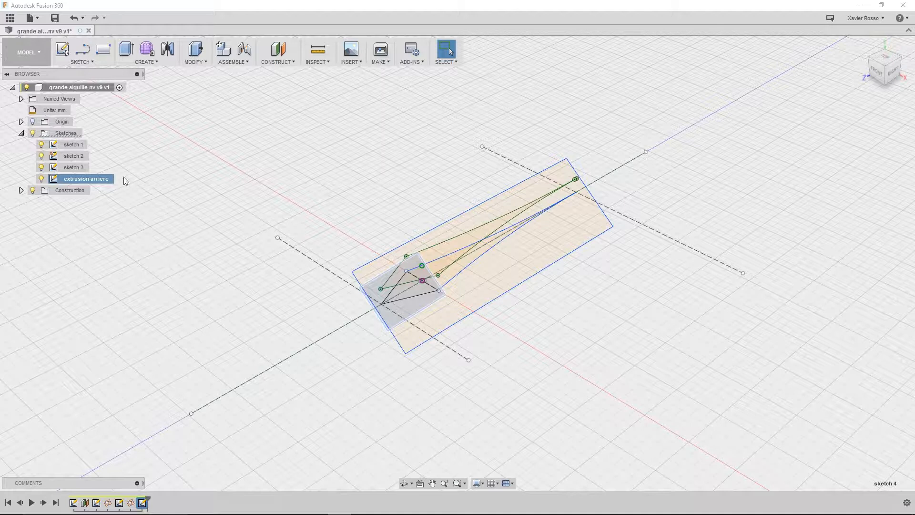
# - Rename sketch 3 as "extrusion avant"
pyautogui.click(81, 169)
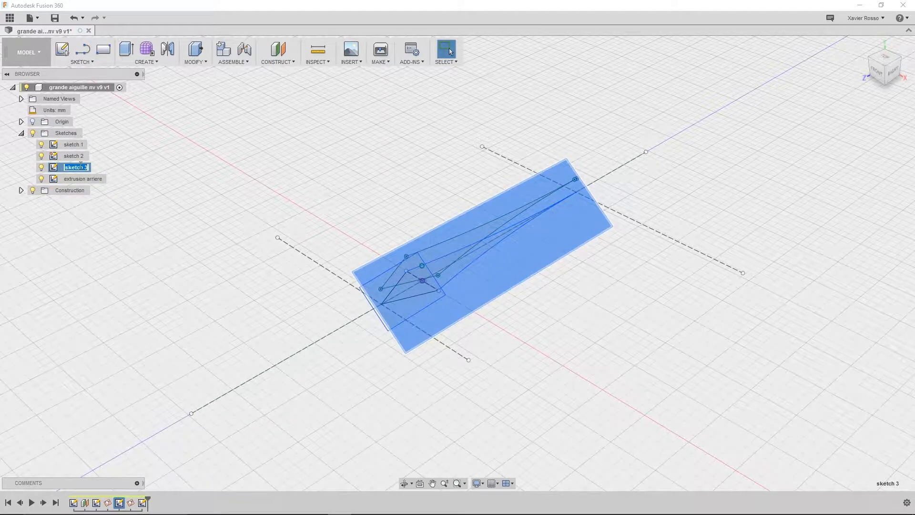
pyautogui.write('extrusion avant')
pyautogui.press('Return')
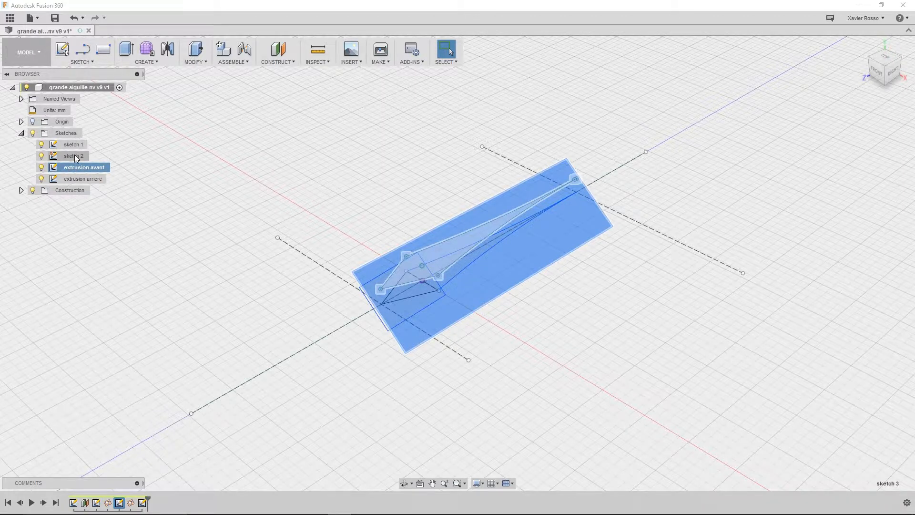
# - Open sketch 2 to examine its needle profile from above, and exit the sketch
pyautogui.doubleClick(74, 156)
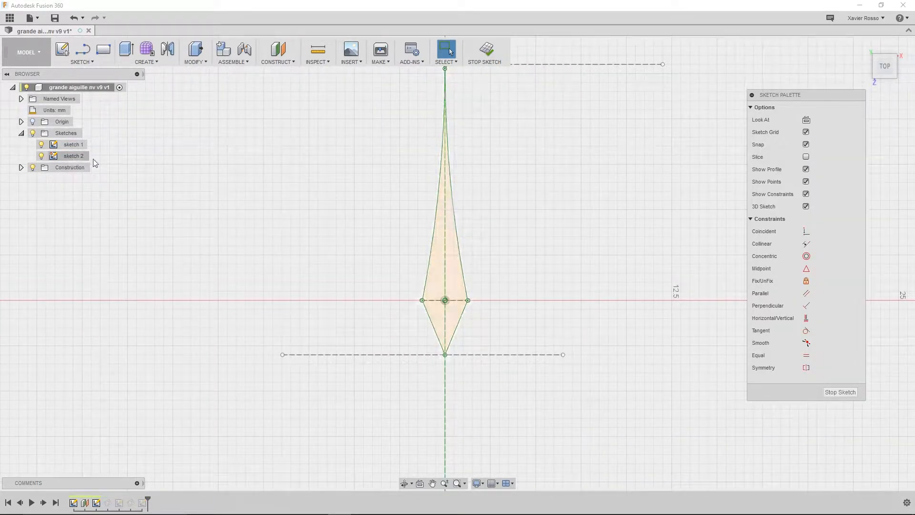
pyautogui.moveTo(423, 196)
pyautogui.mouseDown(button='middle')
pyautogui.moveTo(407, 202)
pyautogui.moveTo(411, 217)
pyautogui.mouseUp(button='middle')
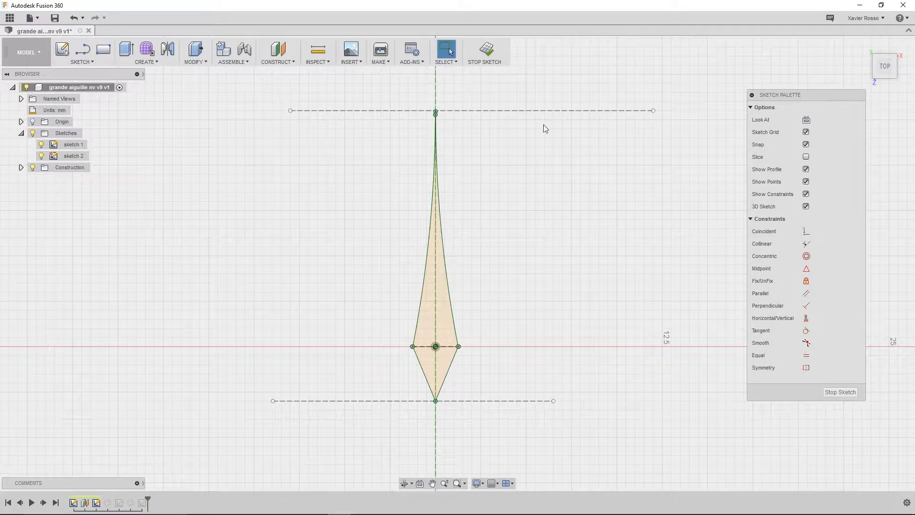
pyautogui.click(493, 56)
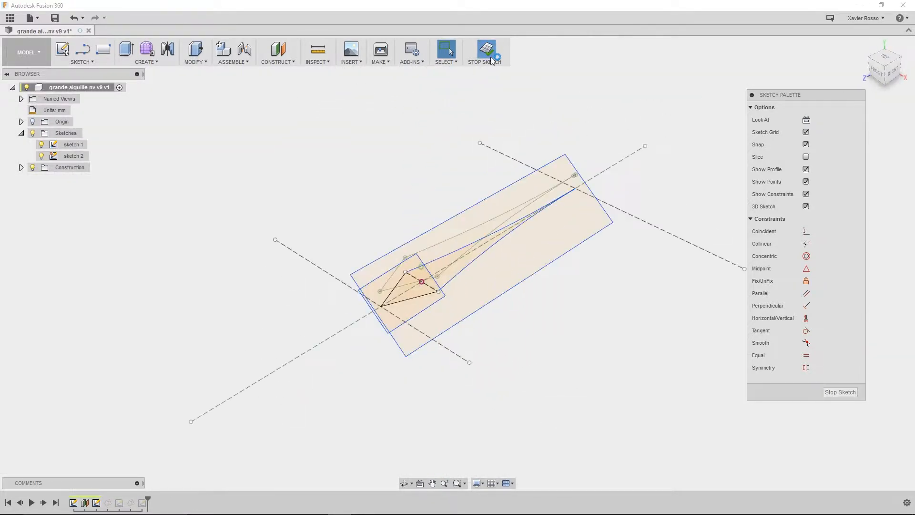
# - Rename sketch 2 as "profil superieure"
pyautogui.click(75, 156)
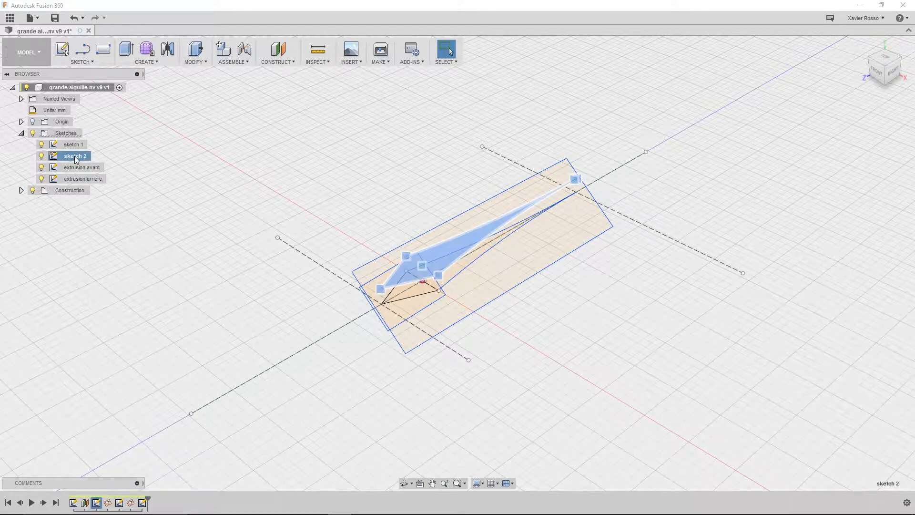
pyautogui.click(75, 157)
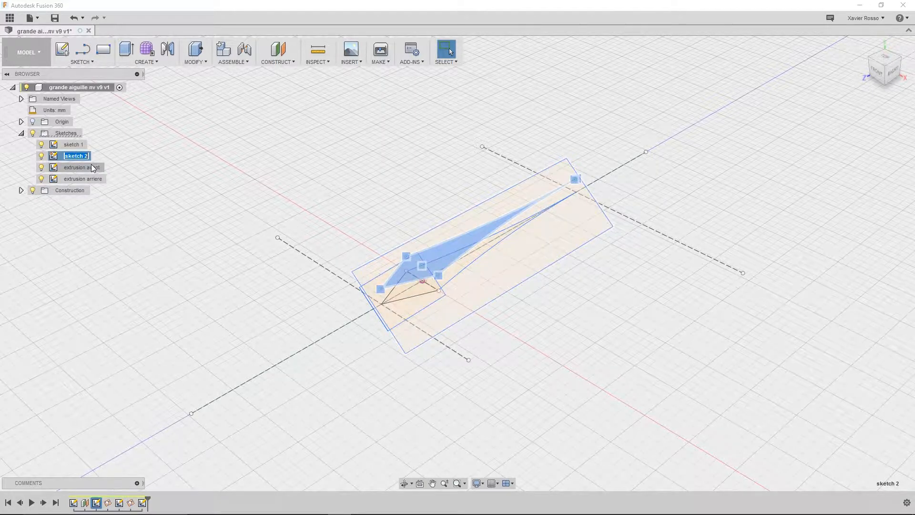
pyautogui.write('profil superieuer')
pyautogui.press('BackSpace')
pyautogui.press('BackSpace')
pyautogui.press('BackSpace')
pyautogui.press('BackSpace')
pyautogui.write('eure')
pyautogui.press('Return')
# - Open sketch 1 to examine its needle profile and dimensions, and exit the sketch
pyautogui.rightClick(74, 145)
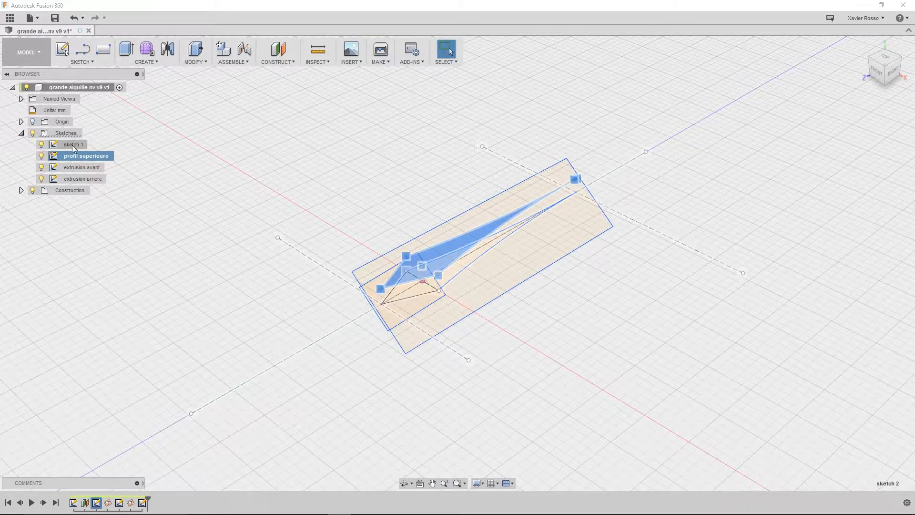
pyautogui.click(97, 168)
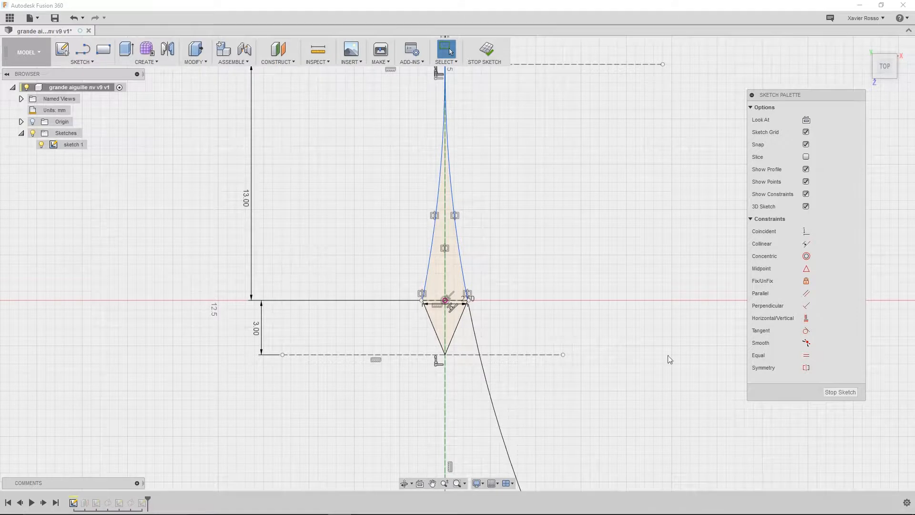
pyautogui.click(840, 392)
# - Rename sketch 1 as "profil auguille"
pyautogui.click(73, 145)
pyautogui.click(74, 145)
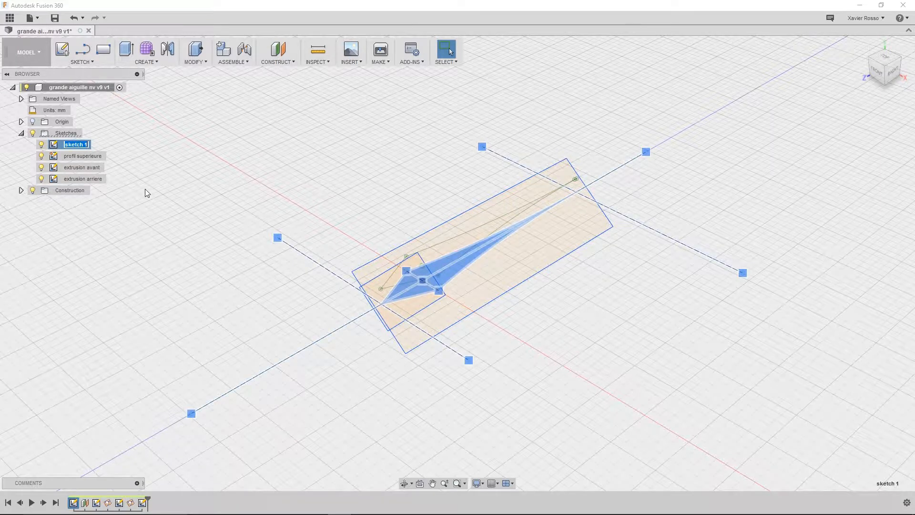
pyautogui.write('profil auguille')
pyautogui.press('Return')
# - Start an Extrude and hide the profil superieure, extrusion avant and extrusion arriere sketches
pyautogui.click(151, 62)
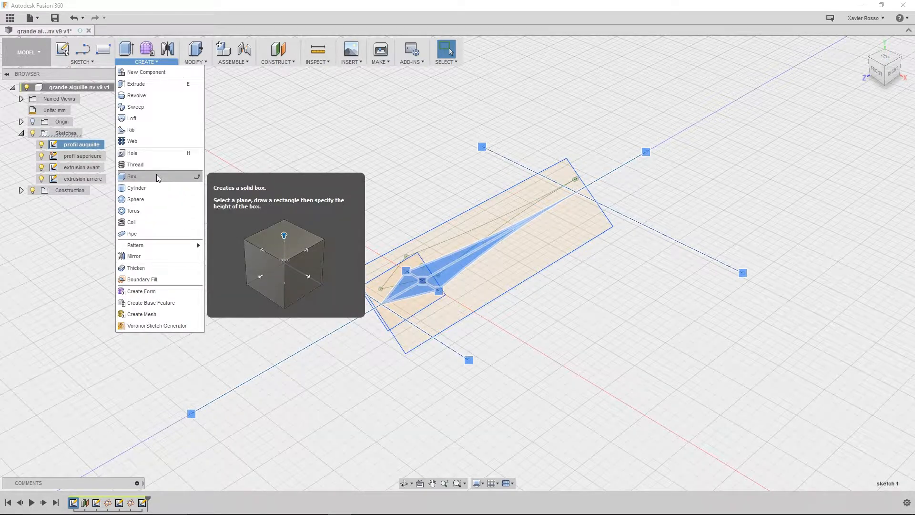
pyautogui.moveTo(143, 246)
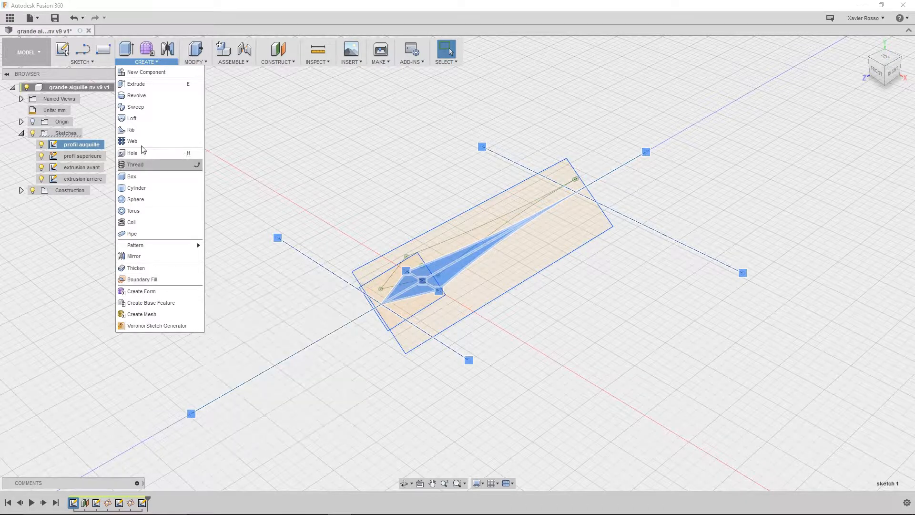
pyautogui.click(139, 86)
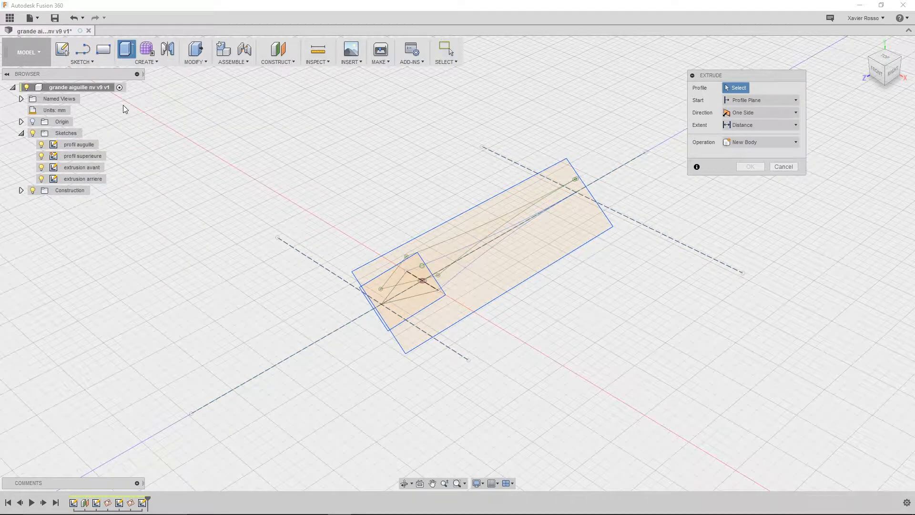
pyautogui.click(41, 157)
pyautogui.click(41, 168)
pyautogui.click(42, 180)
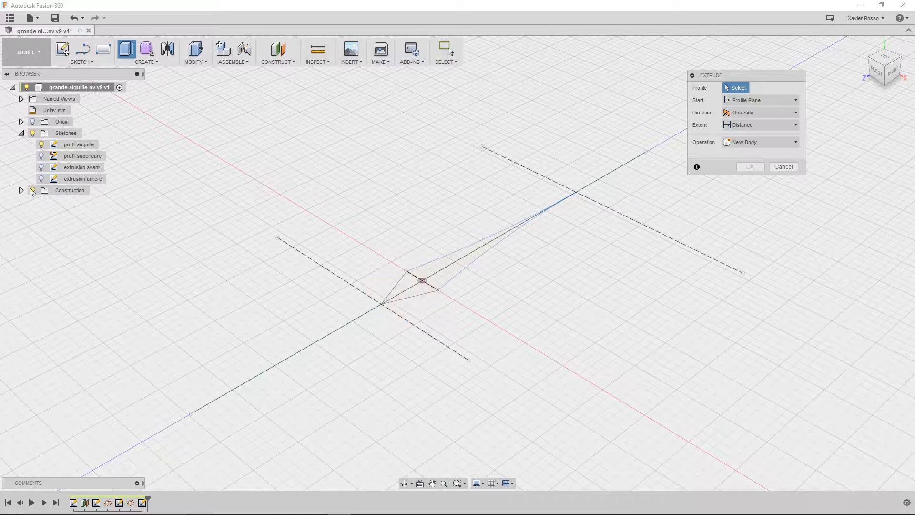
# - Select the needle profile of the profil auguille sketch and extrude it upward about 4.5 mm as a new body
pyautogui.scroll(3, 505, 294)
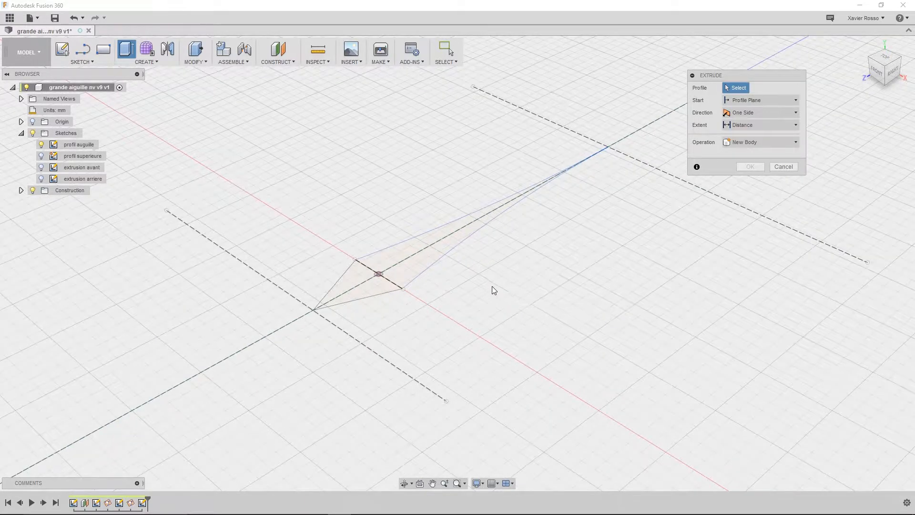
pyautogui.click(414, 260)
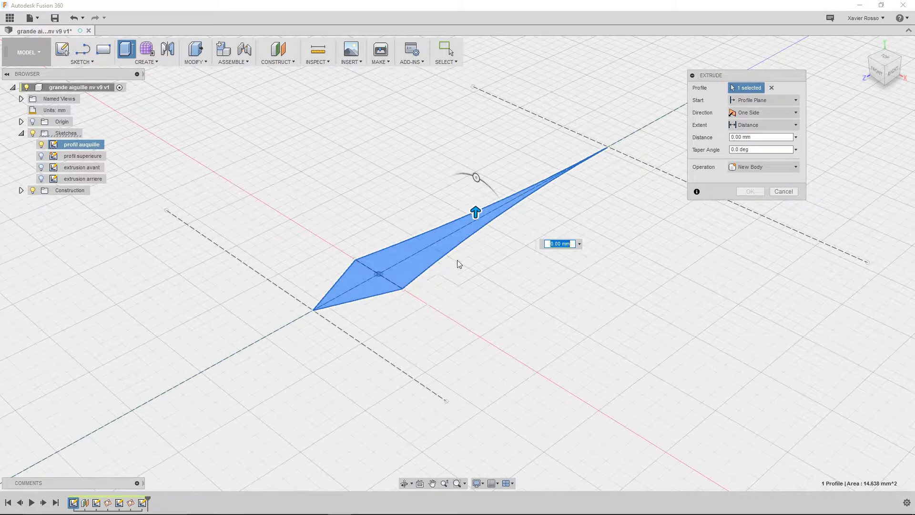
pyautogui.moveTo(448, 289); pyautogui.dragTo(443, 298, button='middle')
pyautogui.moveTo(745, 76); pyautogui.dragTo(702, 71)
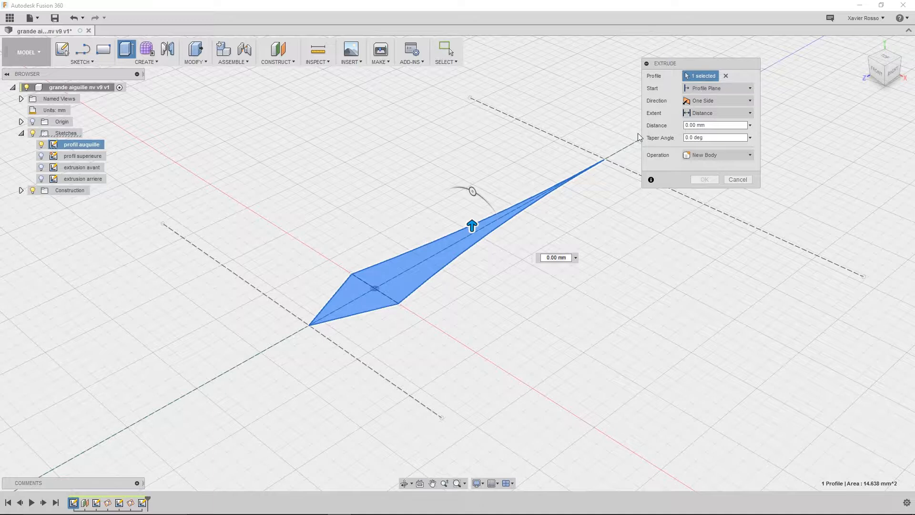
pyautogui.moveTo(471, 227); pyautogui.dragTo(473, 122)
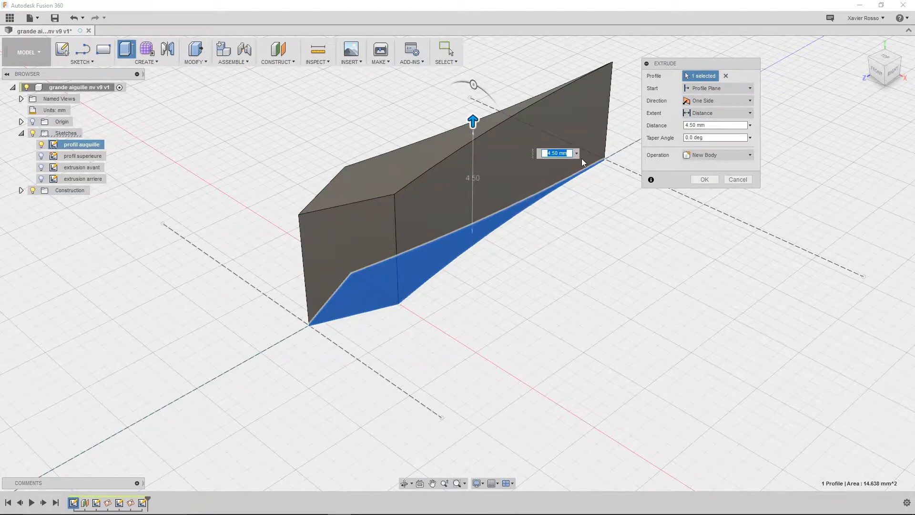
# - Try starting the extrusion from an offset plane at 2 mm, and return the start to the profile plane
pyautogui.click(707, 87)
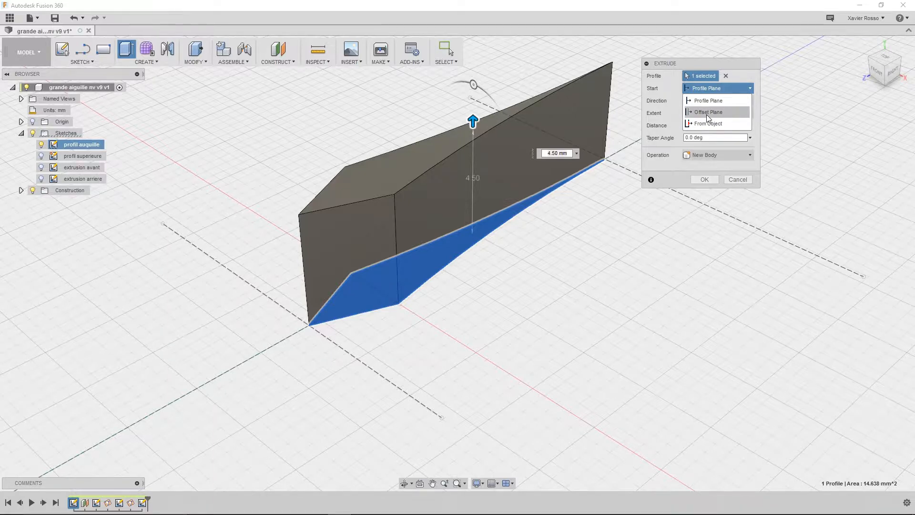
pyautogui.click(708, 112)
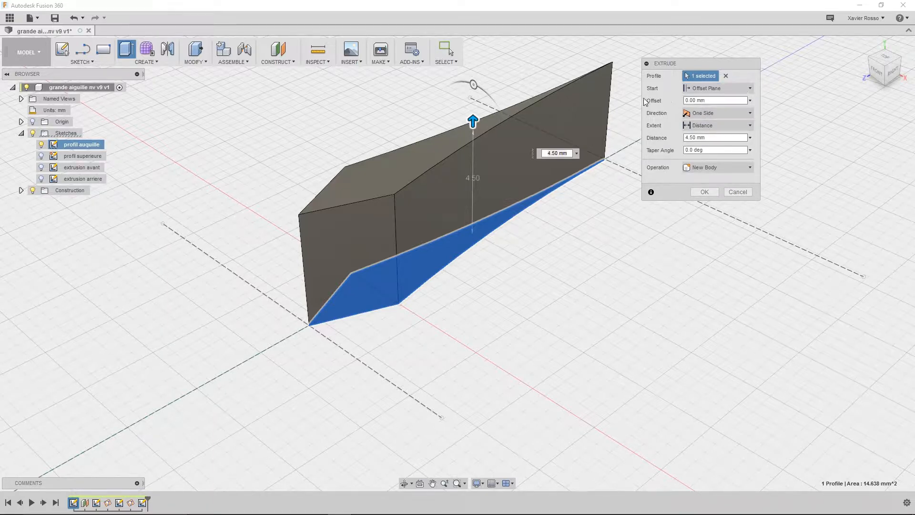
pyautogui.click(705, 101)
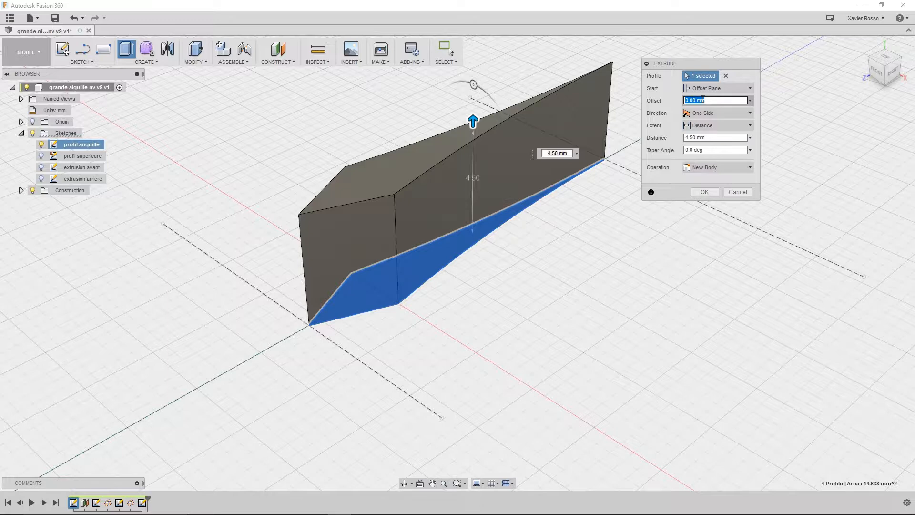
pyautogui.write('2')
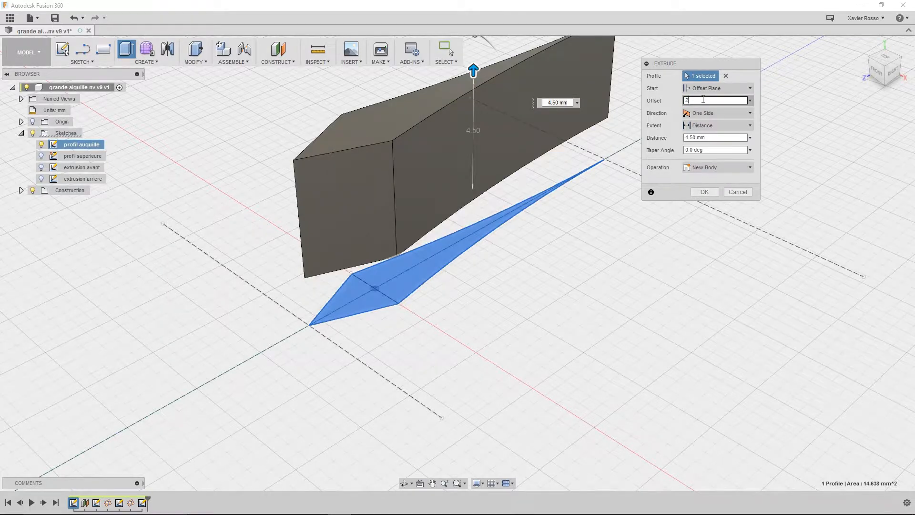
pyautogui.keyDown('shift'); pyautogui.moveTo(580, 198); pyautogui.dragTo(534, 227, button='middle'); pyautogui.keyUp('shift')
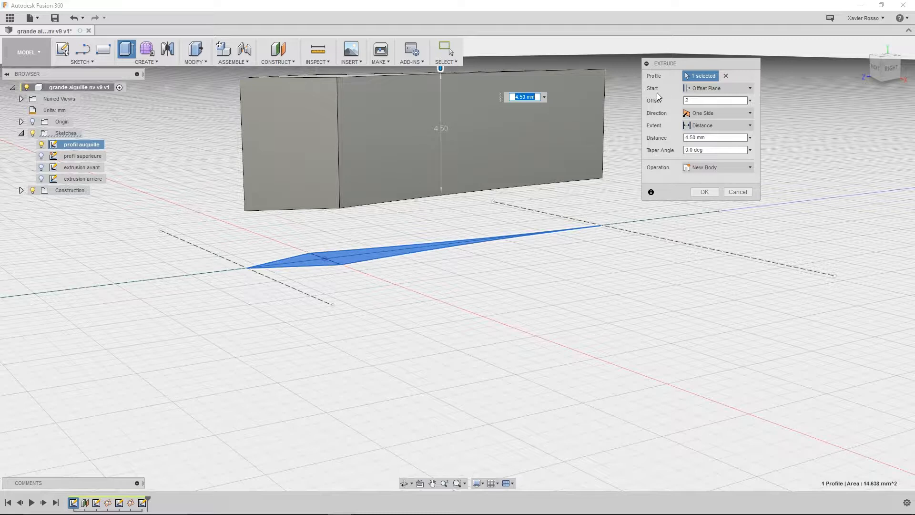
pyautogui.click(705, 89)
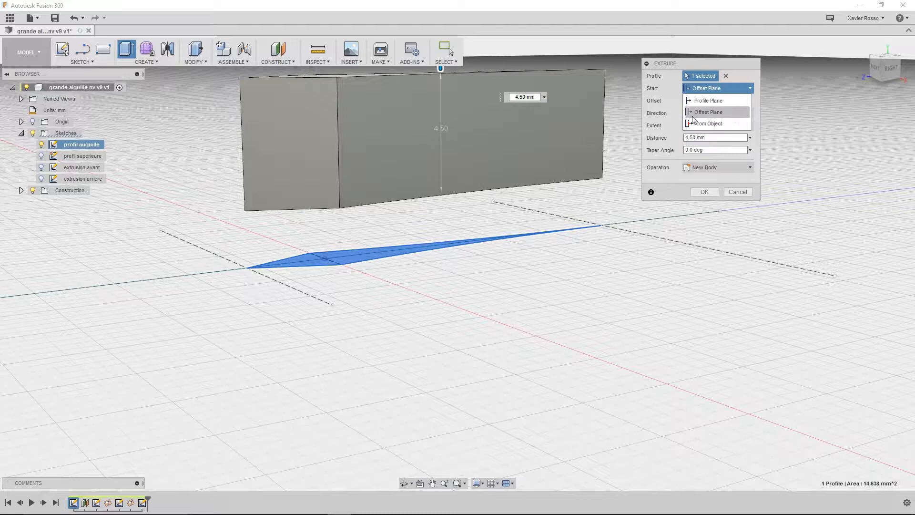
pyautogui.click(707, 100)
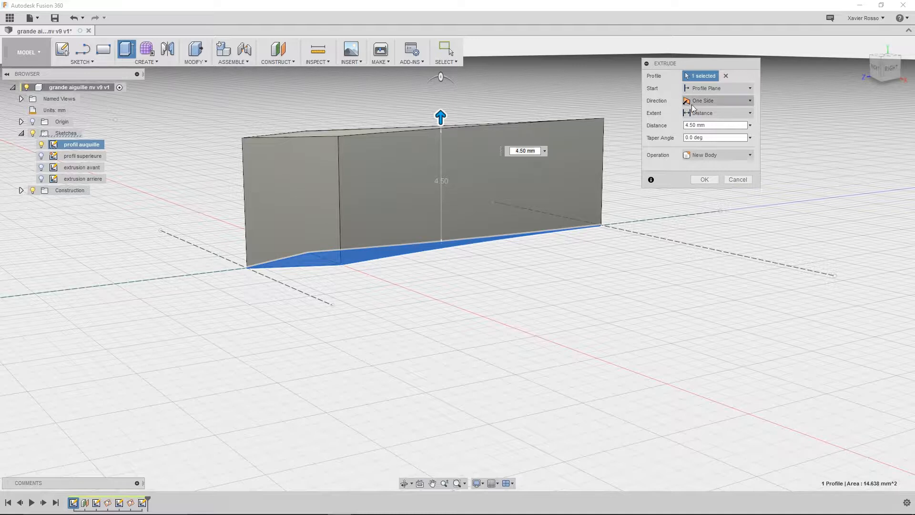
# - Try a two-sided extrusion of the needle profile, pulling the second side down about 7.5 mm
pyautogui.moveTo(439, 116); pyautogui.dragTo(440, 136)
pyautogui.click(718, 101)
pyautogui.click(704, 122)
pyautogui.moveTo(441, 253); pyautogui.dragTo(479, 438)
# - Make the extrusion symmetric about the profile plane with a distance of about 2.5 mm
pyautogui.click(707, 102)
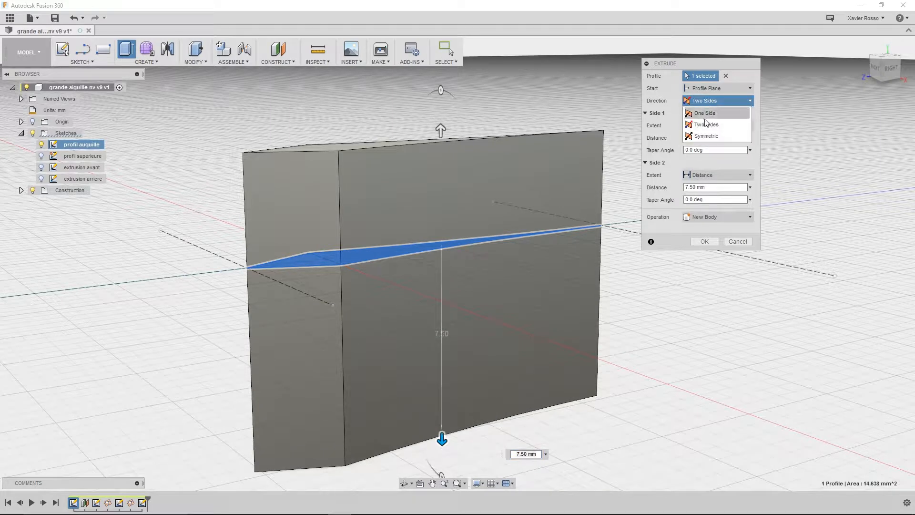
pyautogui.click(708, 136)
pyautogui.moveTo(441, 131); pyautogui.dragTo(450, 166)
# - Switch the needle extrusion to one side and set its distance to 1 mm
pyautogui.click(715, 101)
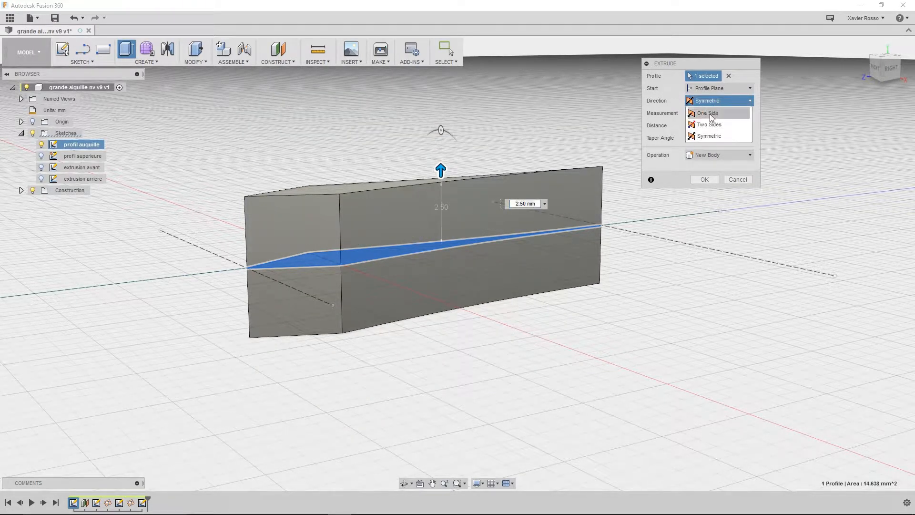
pyautogui.click(706, 113)
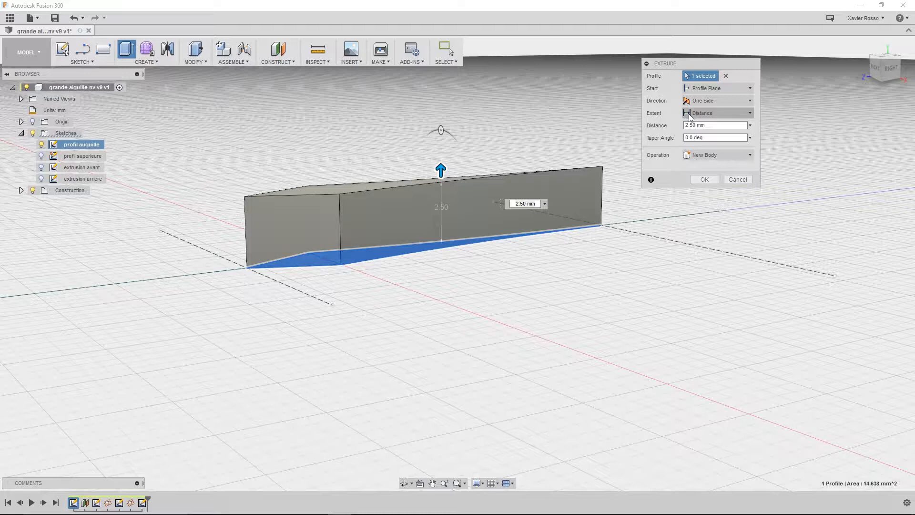
pyautogui.moveTo(441, 170)
pyautogui.mouseDown()
pyautogui.moveTo(439, 261)
pyautogui.moveTo(441, 148)
pyautogui.moveTo(440, 156)
pyautogui.mouseUp()
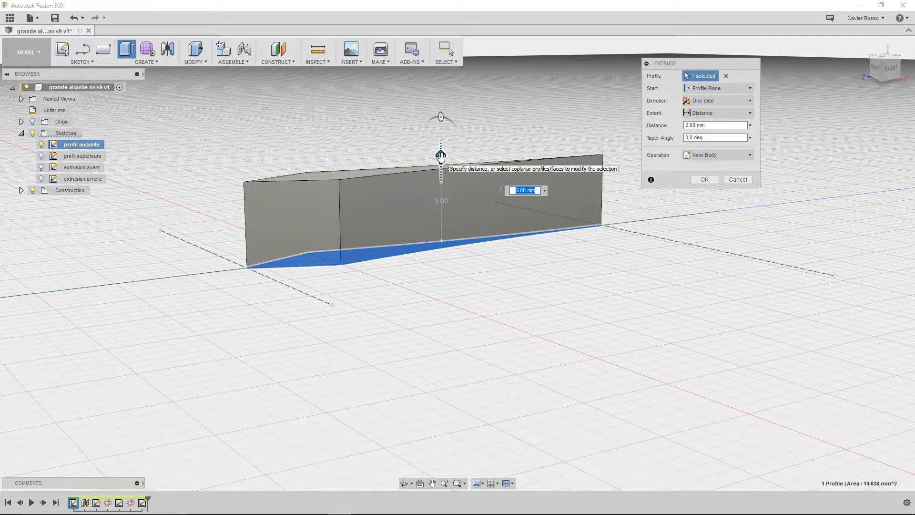
pyautogui.click(720, 125)
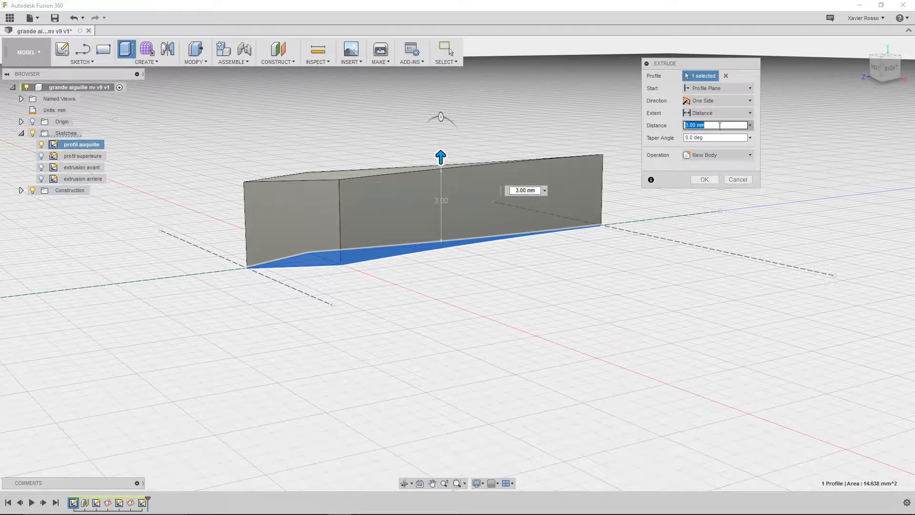
pyautogui.write('1')
# - Try the To Object extent for the needle extrusion, and pull the profile up to about 14 mm
pyautogui.click(714, 110)
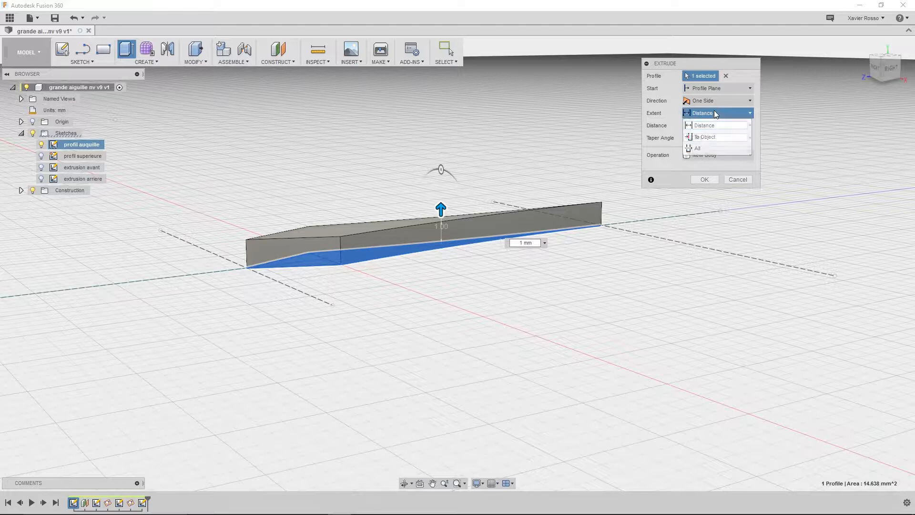
pyautogui.click(700, 136)
pyautogui.moveTo(444, 148); pyautogui.dragTo(424, 296, button='middle')
pyautogui.scroll(-3, 425, 299)
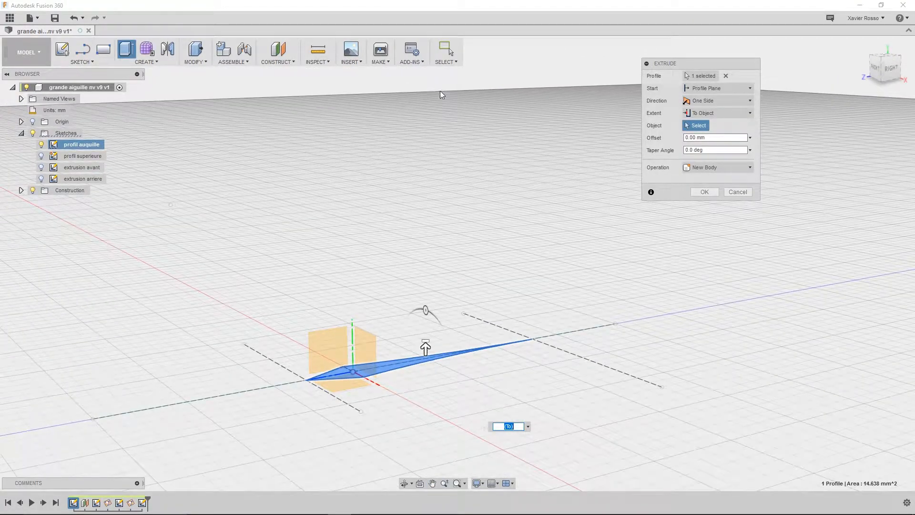
pyautogui.moveTo(426, 348); pyautogui.dragTo(425, 116)
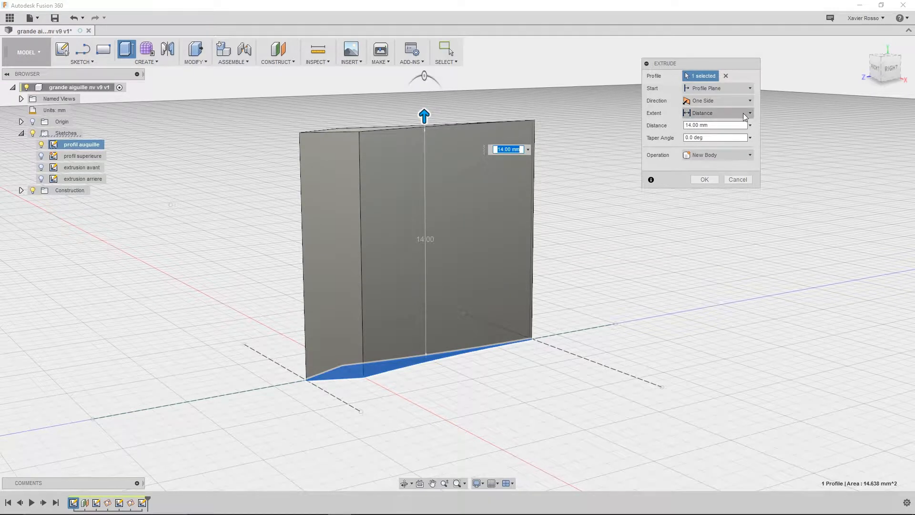
# - Try the All extent for the needle extrusion, and pull the profile up to about 19 mm
pyautogui.click(727, 112)
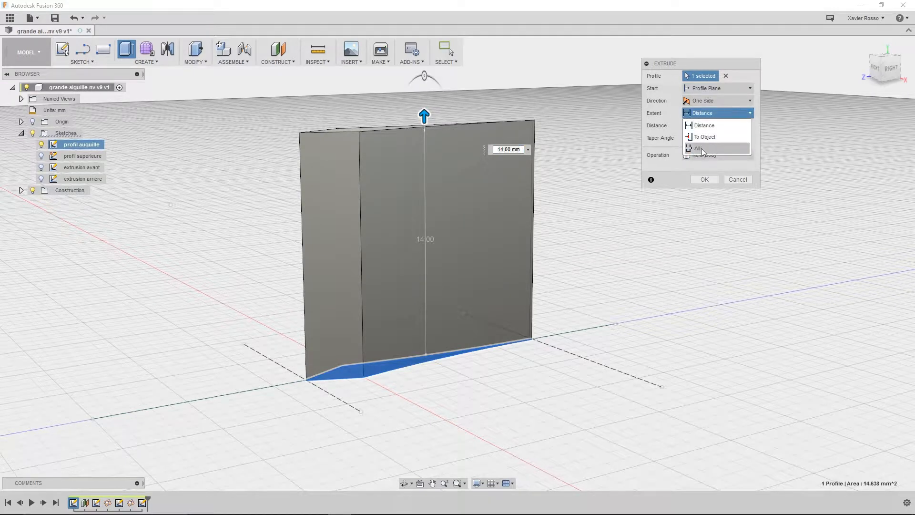
pyautogui.click(700, 149)
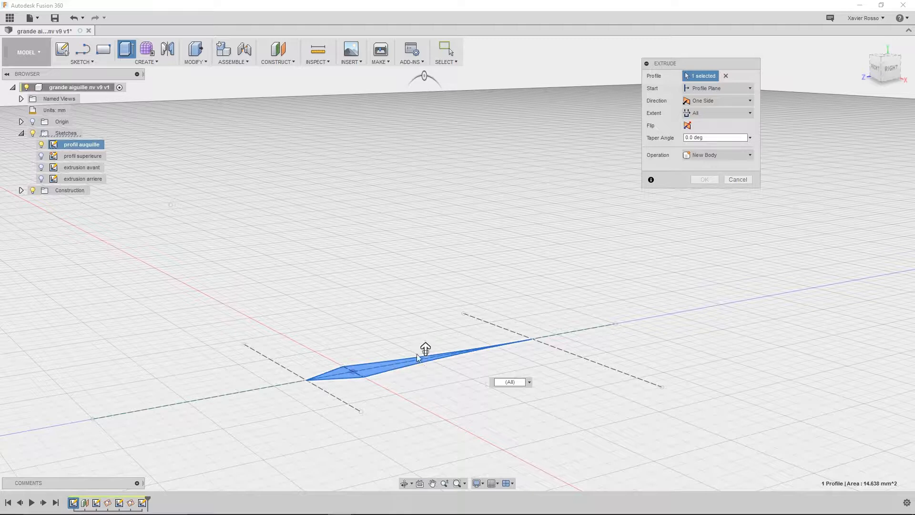
pyautogui.moveTo(424, 350); pyautogui.dragTo(622, 6)
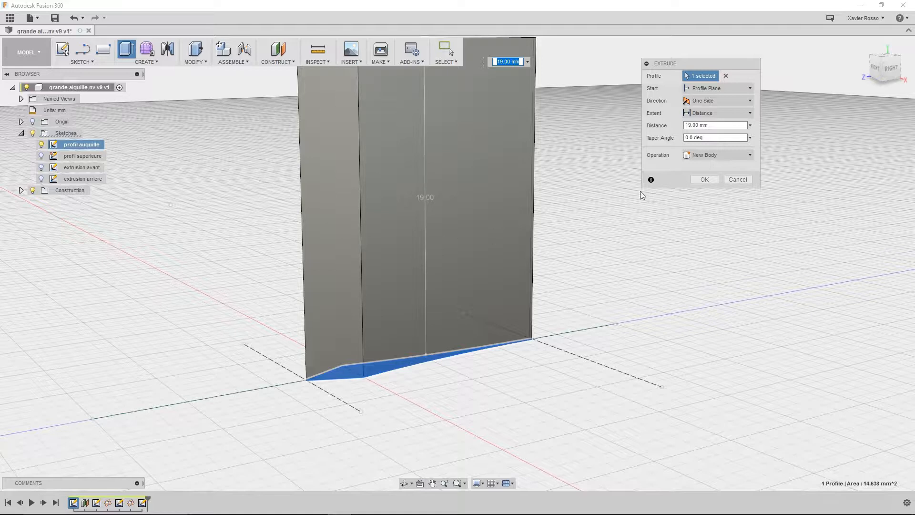
# - Keep the Distance extent and lower the needle extrusion to 1 mm
pyautogui.click(714, 114)
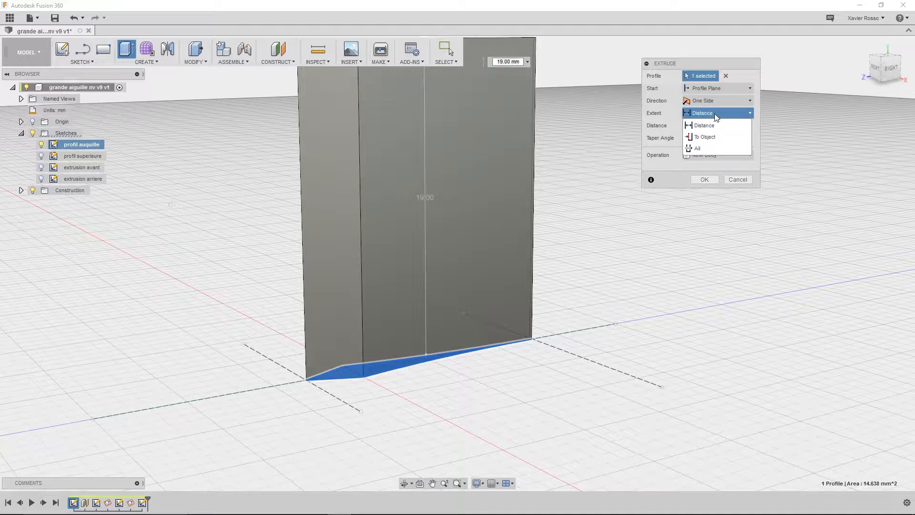
pyautogui.click(710, 124)
pyautogui.moveTo(561, 121); pyautogui.dragTo(573, 231, button='middle')
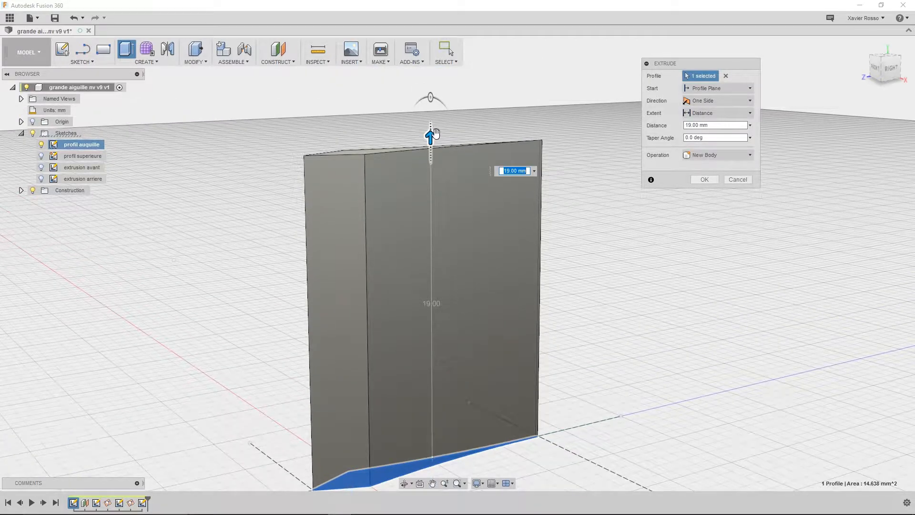
pyautogui.moveTo(430, 138); pyautogui.dragTo(434, 440)
pyautogui.moveTo(538, 375); pyautogui.dragTo(588, 213, button='middle')
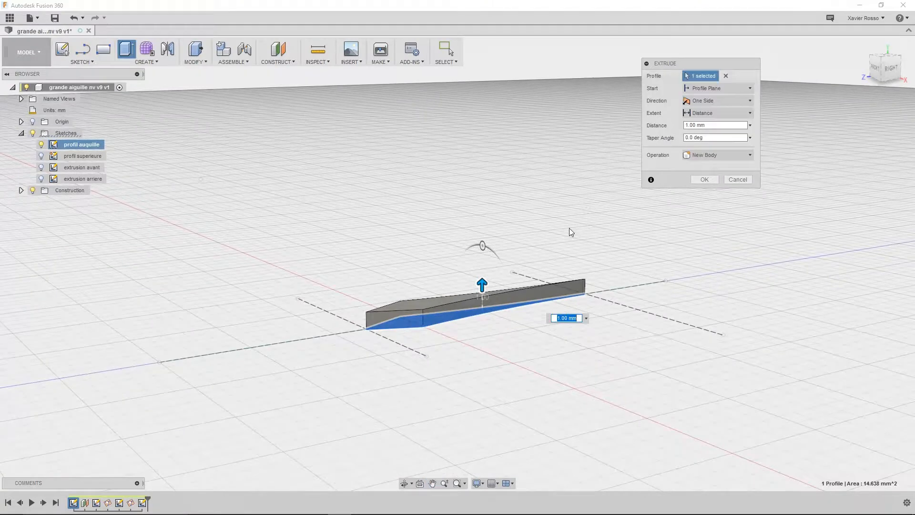
# - Try a taper angle of 40 degrees on the needle extrusion and examine the slanted sides from the front and at an angle
pyautogui.scroll(3, 569, 228)
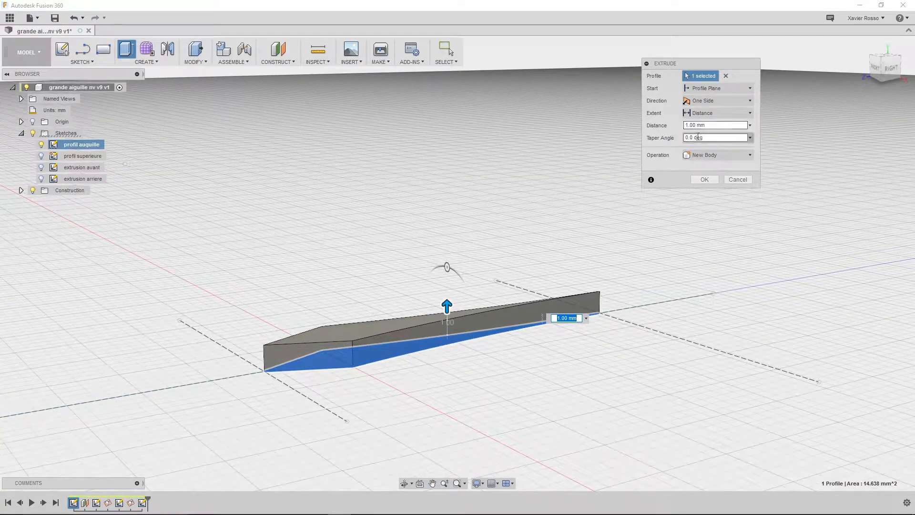
pyautogui.keyDown('shift'); pyautogui.moveTo(531, 292); pyautogui.dragTo(395, 379, button='middle'); pyautogui.keyUp('shift')
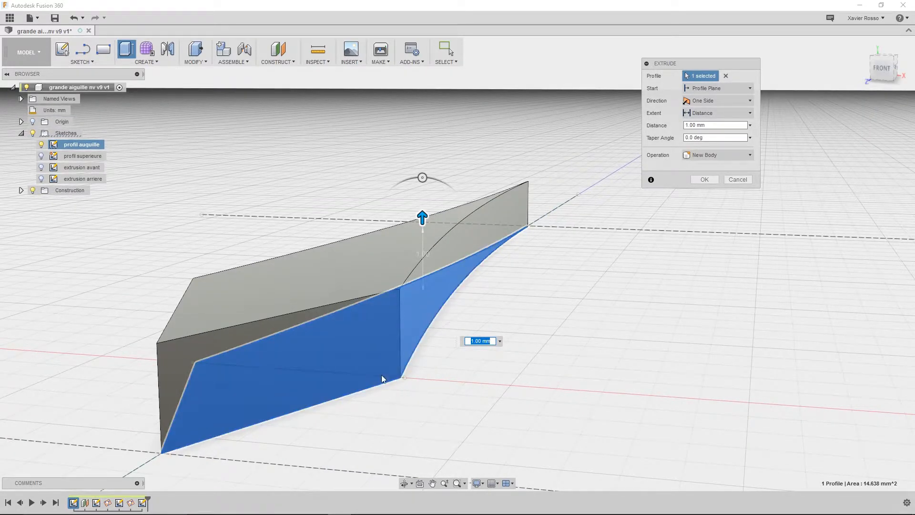
pyautogui.keyDown('shift'); pyautogui.moveTo(425, 388); pyautogui.dragTo(580, 373, button='middle'); pyautogui.keyUp('shift')
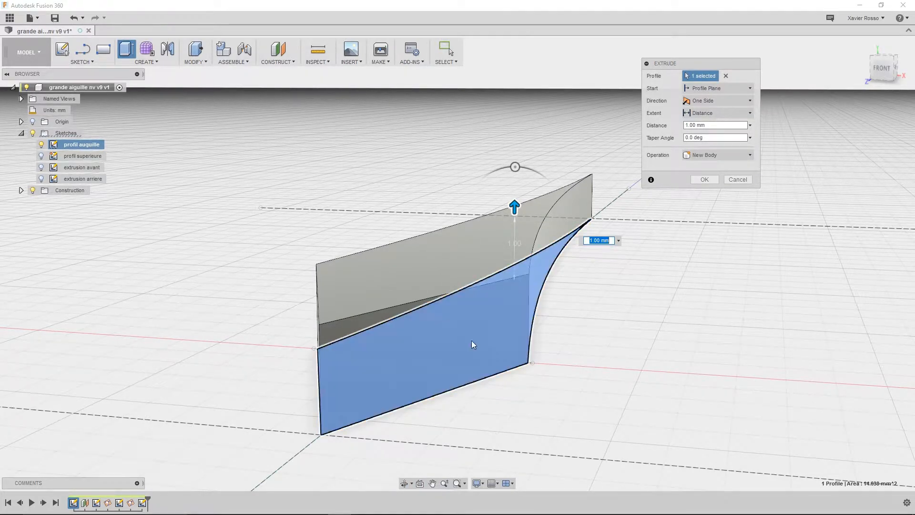
pyautogui.click(709, 140)
pyautogui.write('40')
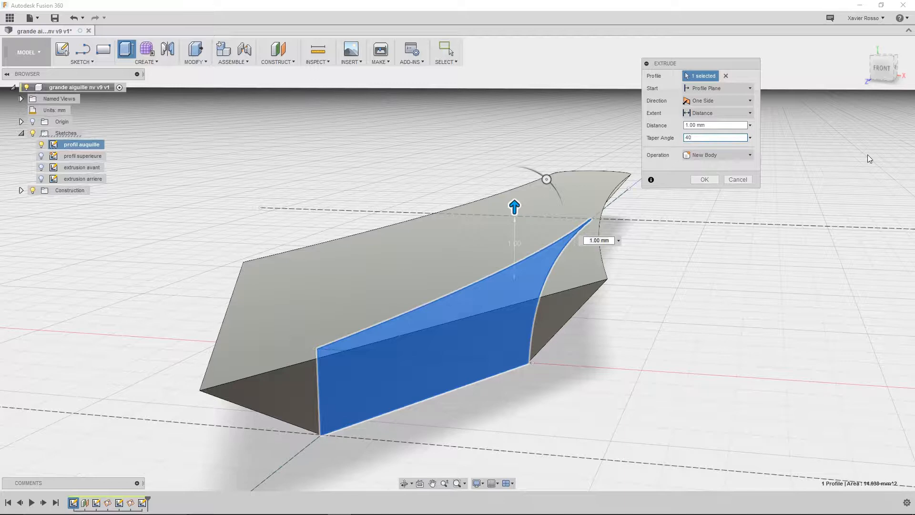
pyautogui.click(881, 68)
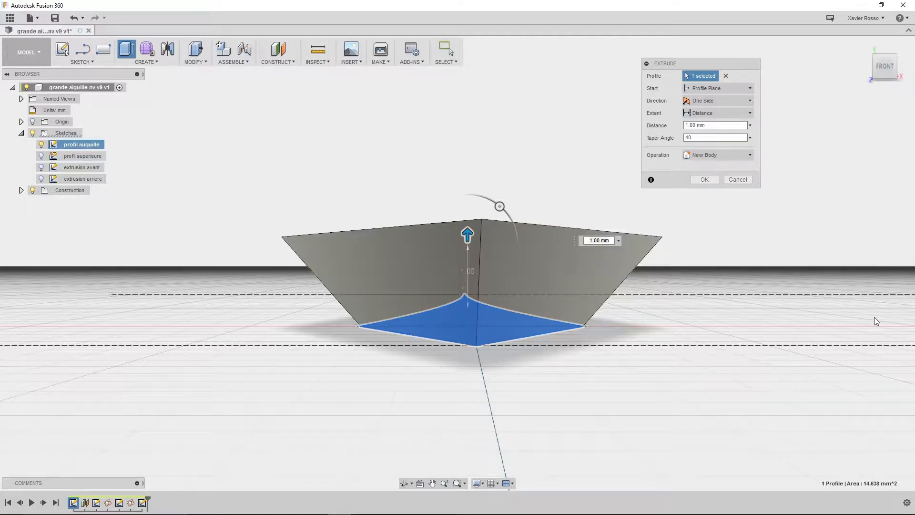
pyautogui.keyDown('shift'); pyautogui.moveTo(799, 298); pyautogui.dragTo(481, 248, button='middle'); pyautogui.keyUp('shift')
pyautogui.keyDown('shift'); pyautogui.moveTo(645, 286); pyautogui.dragTo(414, 289, button='middle'); pyautogui.keyUp('shift')
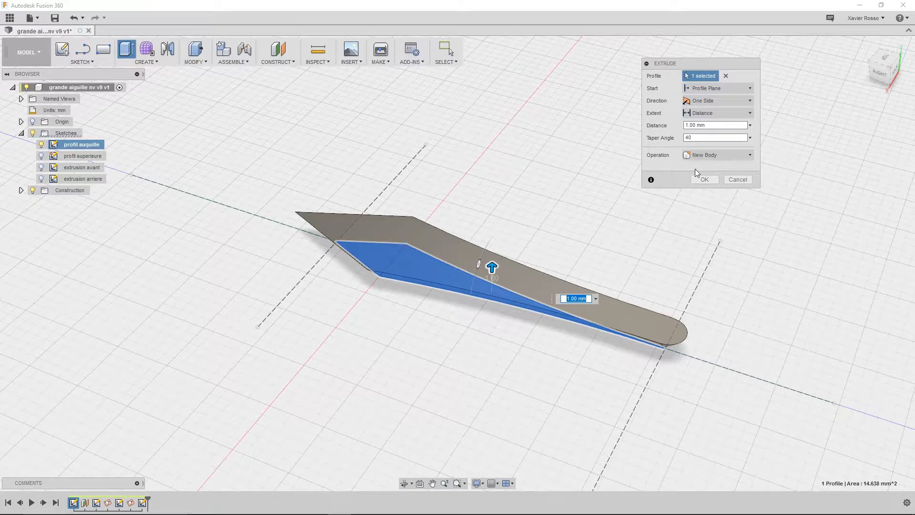
# - Reset the taper angle to 0 degrees and finish the needle extrusion as a new body
pyautogui.click(705, 140)
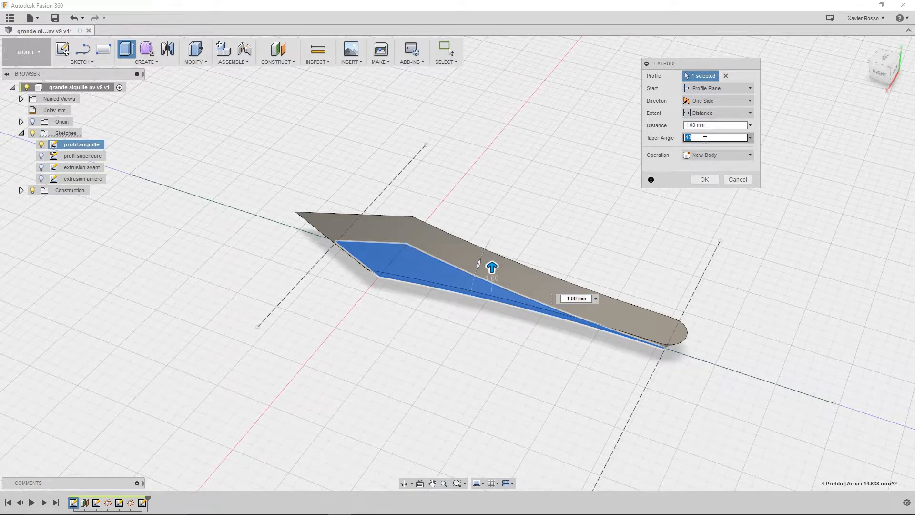
pyautogui.click(703, 180)
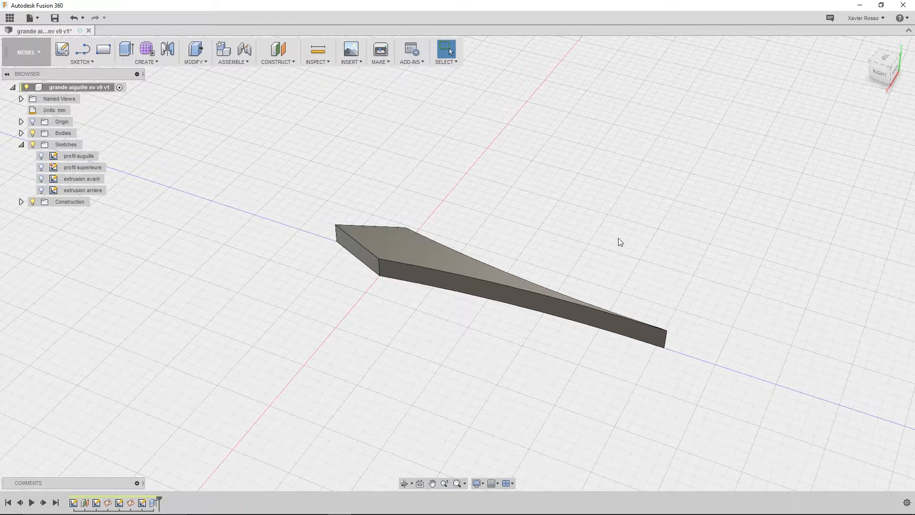
# - Show the extrusion avant and extrusion arriere sketches and examine how their tilted planes cross the needle body
pyautogui.keyDown('shift'); pyautogui.moveTo(372, 398); pyautogui.dragTo(291, 339, button='middle'); pyautogui.keyUp('shift')
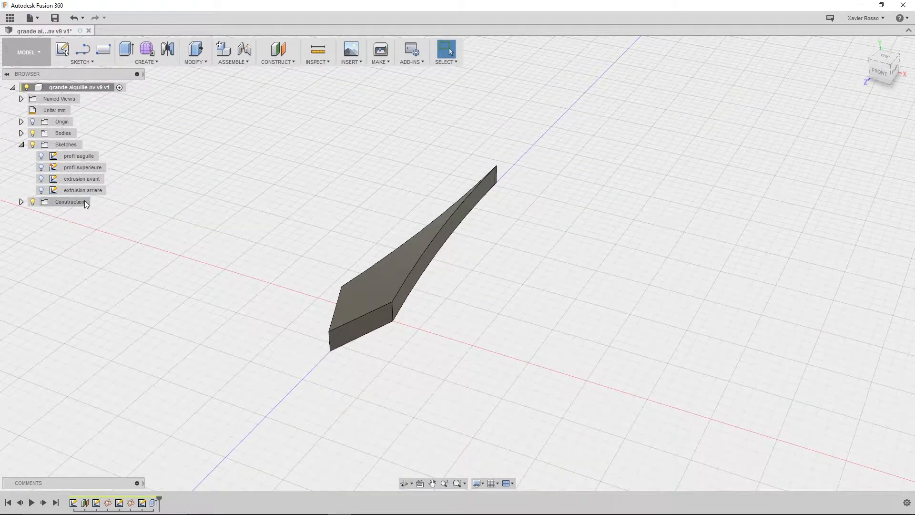
pyautogui.click(41, 179)
pyautogui.click(41, 189)
pyautogui.scroll(3, 562, 206)
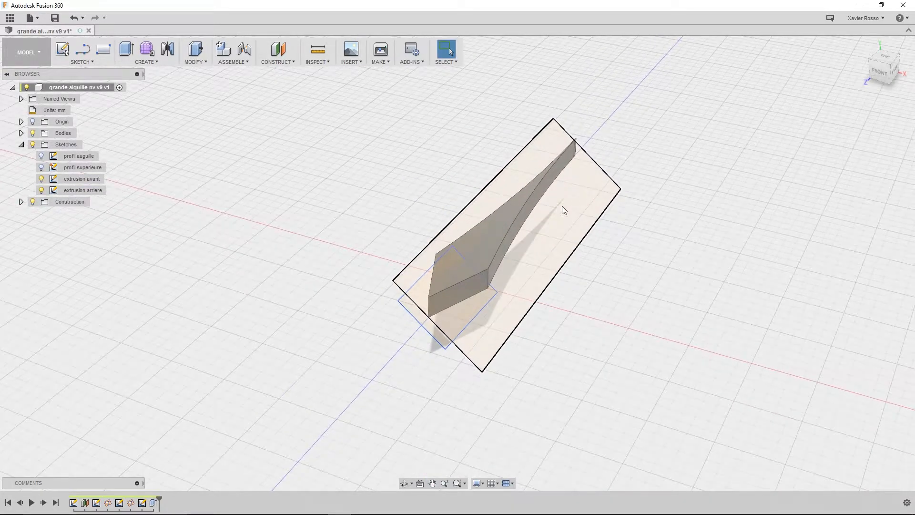
pyautogui.moveTo(560, 269)
pyautogui.keyDown('shift'); pyautogui.mouseDown(button='middle')
pyautogui.moveTo(570, 271)
pyautogui.moveTo(500, 310)
pyautogui.mouseUp(button='middle'); pyautogui.keyUp('shift')
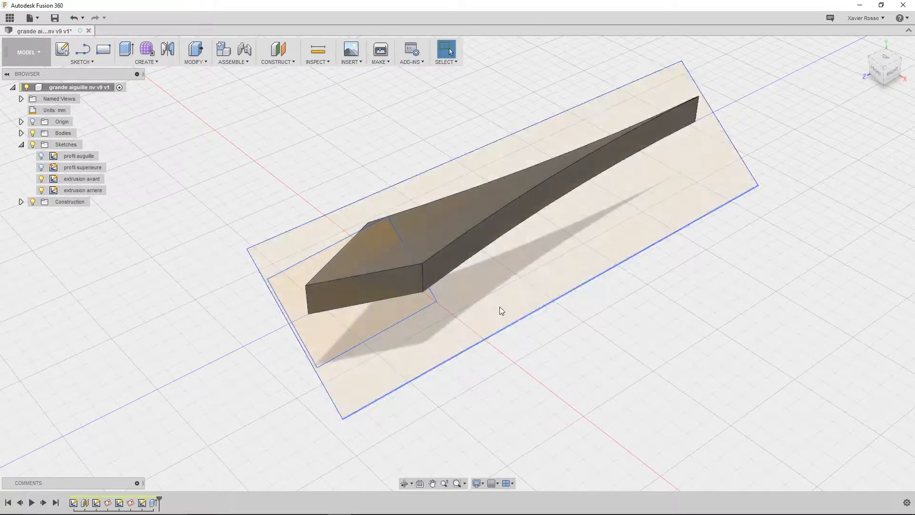
pyautogui.keyDown('shift'); pyautogui.moveTo(480, 205); pyautogui.dragTo(578, 170, button='middle'); pyautogui.keyUp('shift')
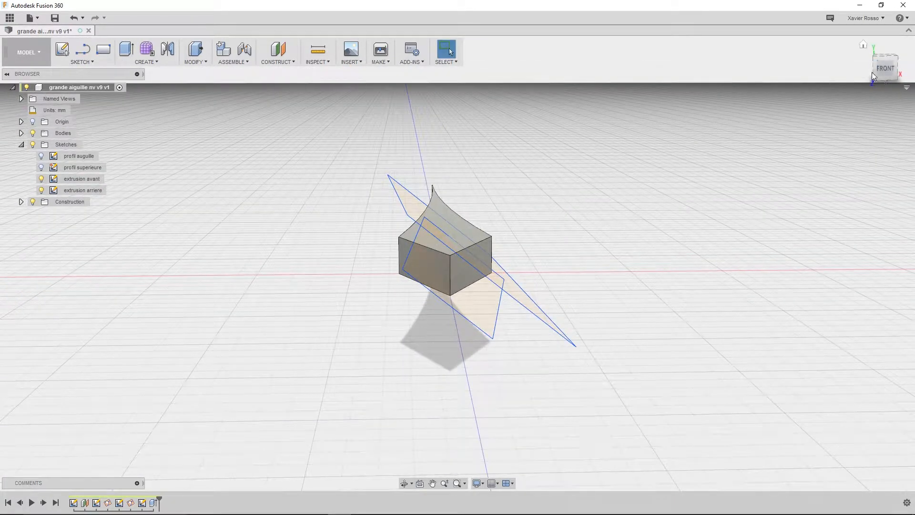
pyautogui.click(885, 68)
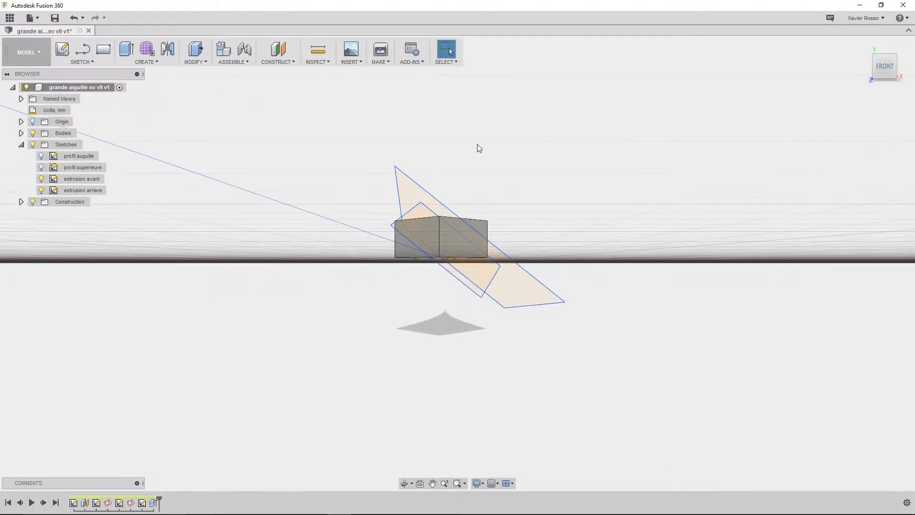
pyautogui.keyDown('shift'); pyautogui.moveTo(465, 206); pyautogui.dragTo(487, 213, button='middle'); pyautogui.keyUp('shift')
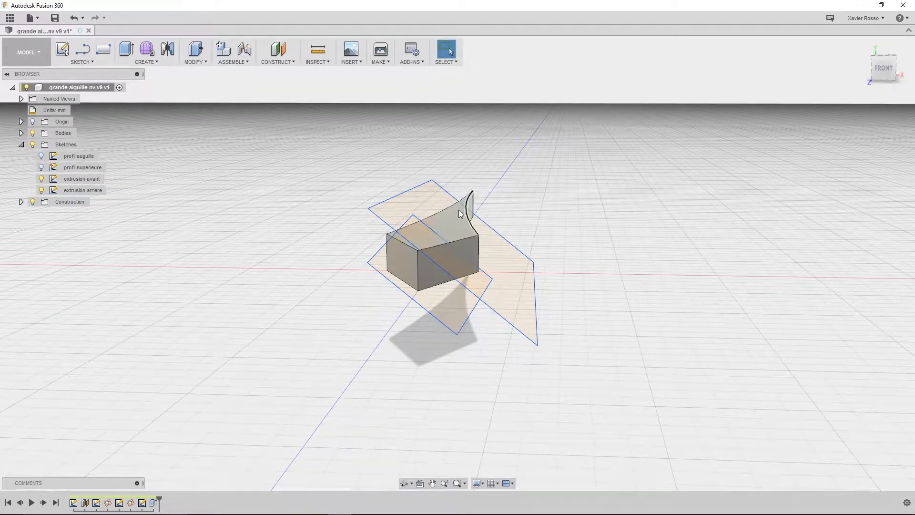
pyautogui.keyDown('shift'); pyautogui.moveTo(499, 164); pyautogui.dragTo(360, 216, button='middle'); pyautogui.keyUp('shift')
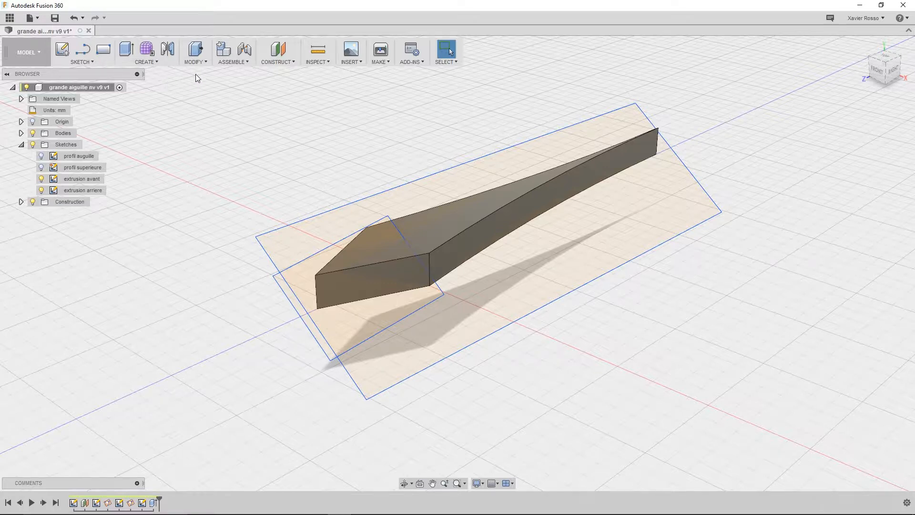
# - Set up an Extrude of the extrusion avant profile with a 6.5 mm distance through the needle body and examine the cut preview
pyautogui.click(160, 62)
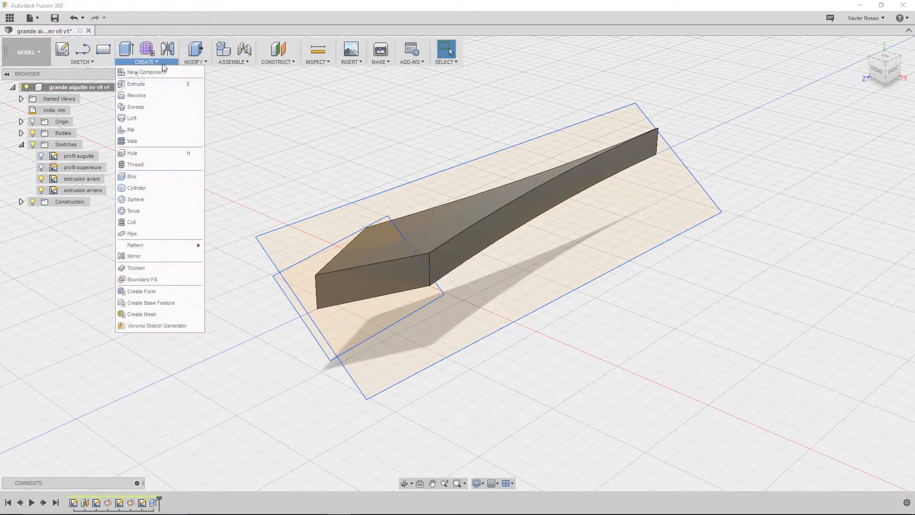
pyautogui.click(138, 87)
pyautogui.moveTo(350, 313); pyautogui.dragTo(305, 347, button='middle')
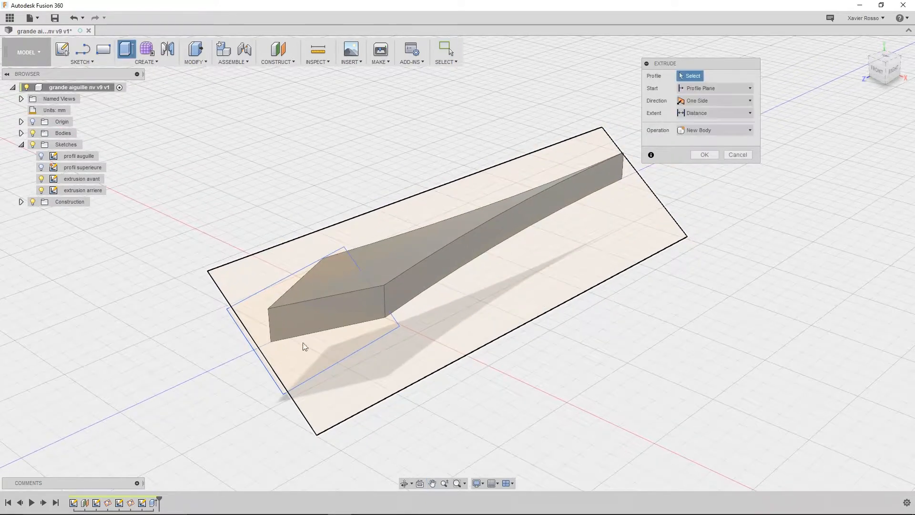
pyautogui.click(508, 172)
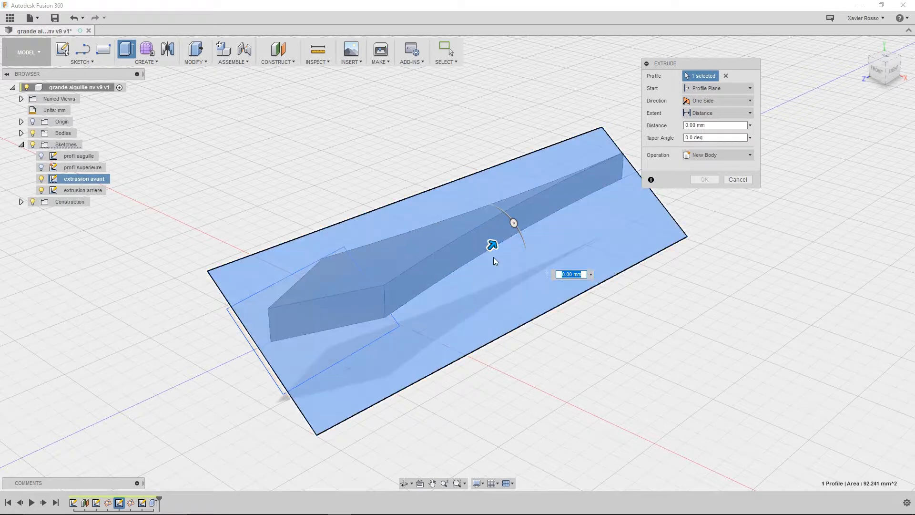
pyautogui.moveTo(493, 244); pyautogui.dragTo(618, 112)
pyautogui.keyDown('shift'); pyautogui.moveTo(488, 276); pyautogui.dragTo(434, 296, button='middle'); pyautogui.keyUp('shift')
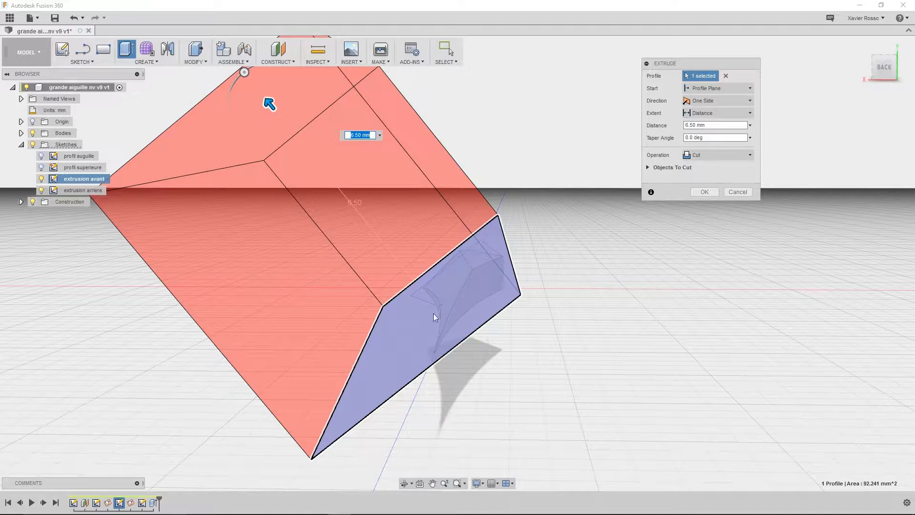
pyautogui.scroll(-4, 458, 258)
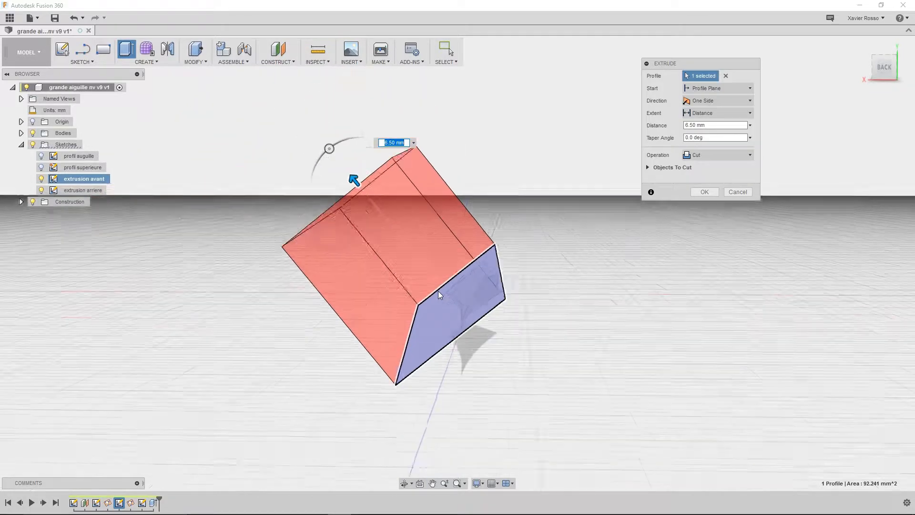
pyautogui.keyDown('shift'); pyautogui.moveTo(390, 248); pyautogui.dragTo(533, 272, button='middle'); pyautogui.keyUp('shift')
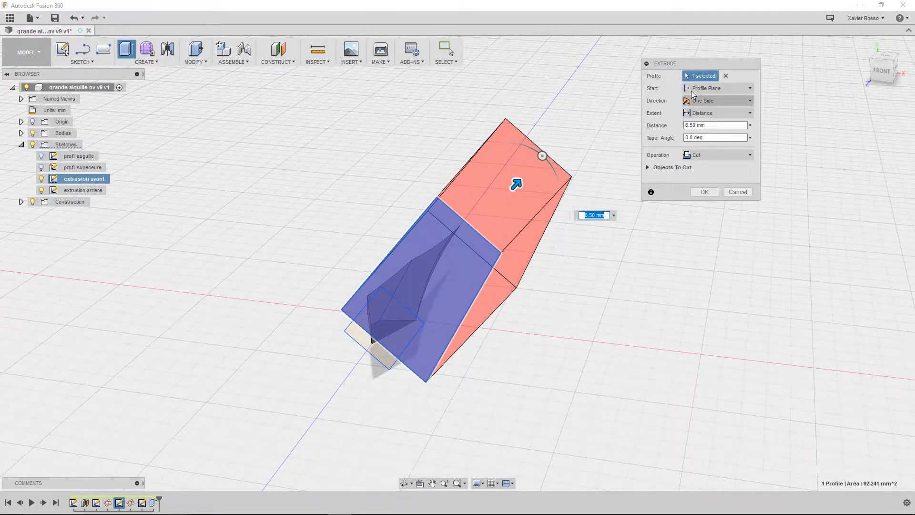
pyautogui.moveTo(696, 62)
pyautogui.mouseDown()
pyautogui.moveTo(681, 61)
pyautogui.moveTo(690, 56)
pyautogui.mouseUp()
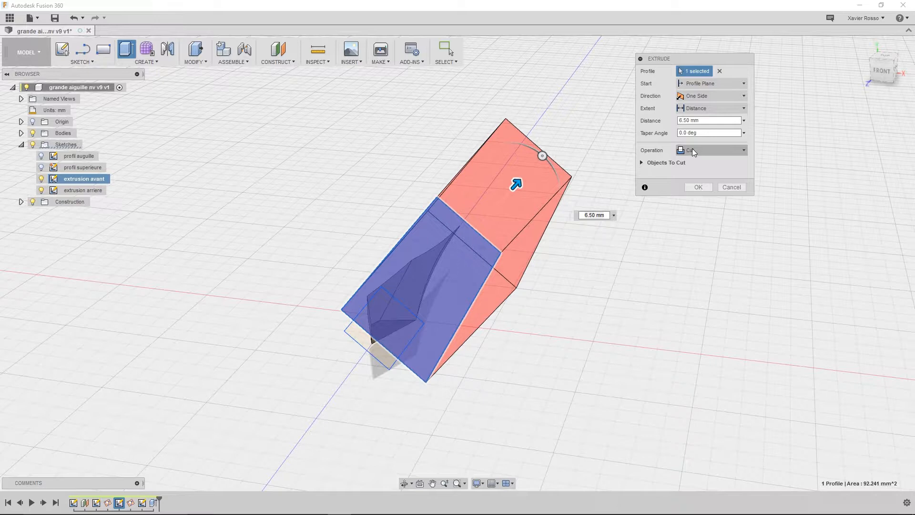
# - Try the Join operation on the extrusion avant extrude, compare it with Cut, and examine both previews from several angles
pyautogui.click(692, 149)
pyautogui.click(694, 159)
pyautogui.keyDown('shift'); pyautogui.moveTo(496, 249); pyautogui.dragTo(474, 224, button='middle'); pyautogui.keyUp('shift')
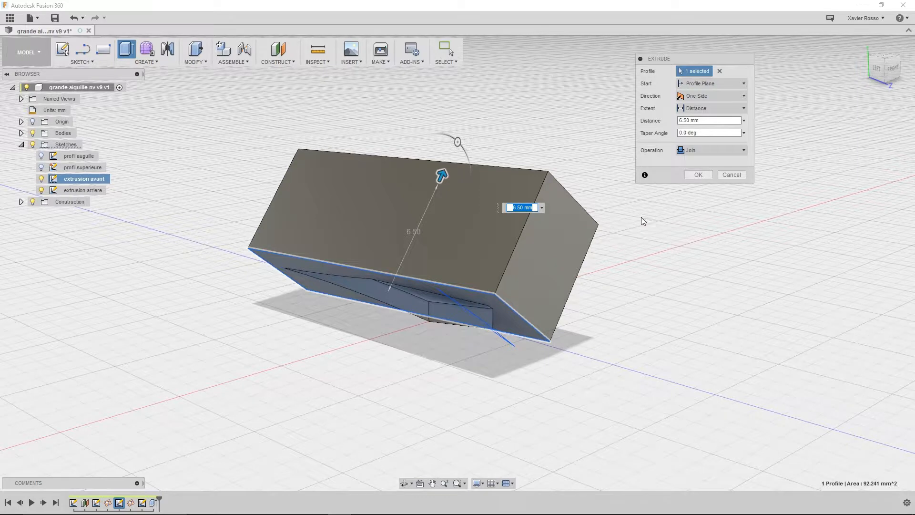
pyautogui.click(691, 151)
pyautogui.click(695, 174)
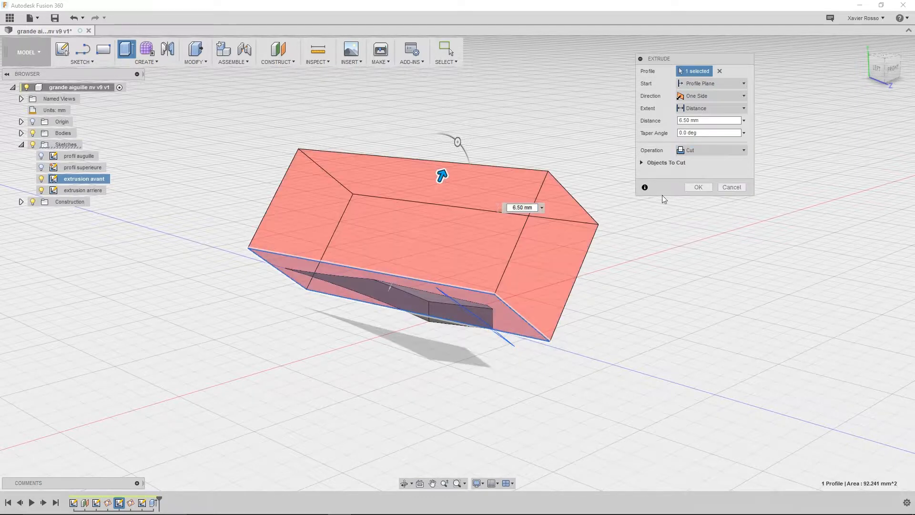
pyautogui.keyDown('shift'); pyautogui.moveTo(516, 258); pyautogui.dragTo(399, 337, button='middle'); pyautogui.keyUp('shift')
pyautogui.keyDown('shift'); pyautogui.moveTo(419, 280); pyautogui.dragTo(390, 316, button='middle'); pyautogui.keyUp('shift')
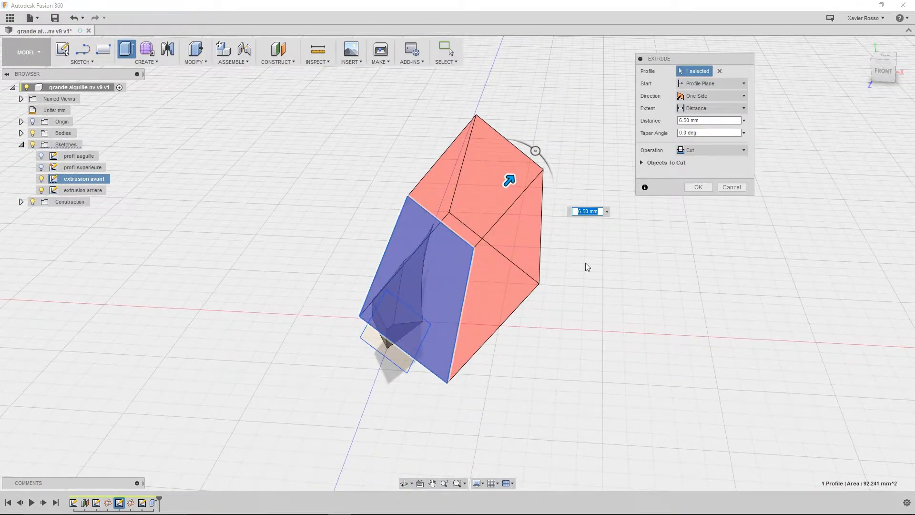
# - Try the Intersect operation on the extrusion avant extrude and examine the overlap with the needle body
pyautogui.click(703, 148)
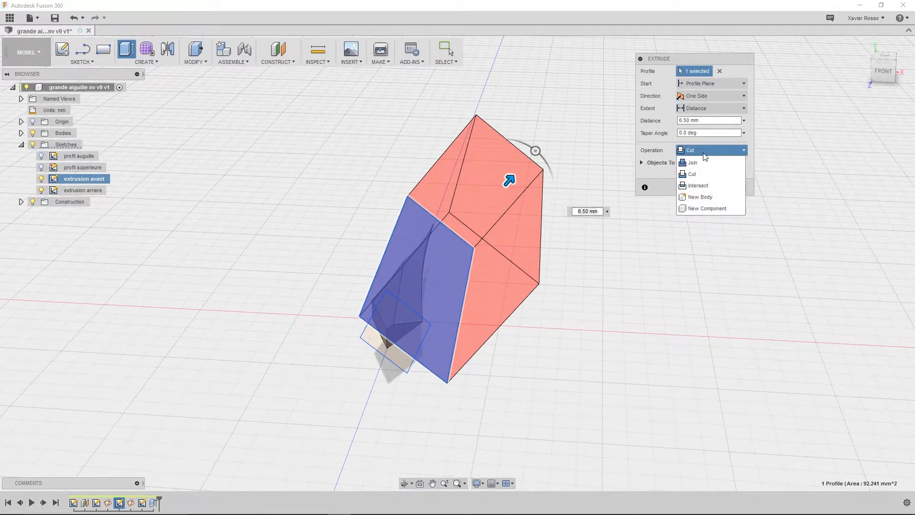
pyautogui.click(698, 185)
pyautogui.keyDown('shift'); pyautogui.moveTo(552, 224); pyautogui.dragTo(525, 247, button='middle'); pyautogui.keyUp('shift')
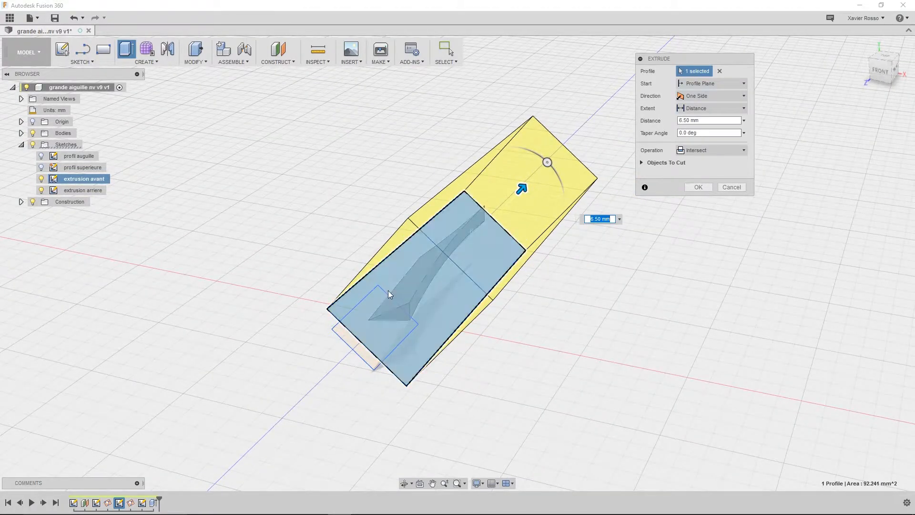
pyautogui.keyDown('shift'); pyautogui.moveTo(360, 286); pyautogui.dragTo(634, 155, button='middle'); pyautogui.keyUp('shift')
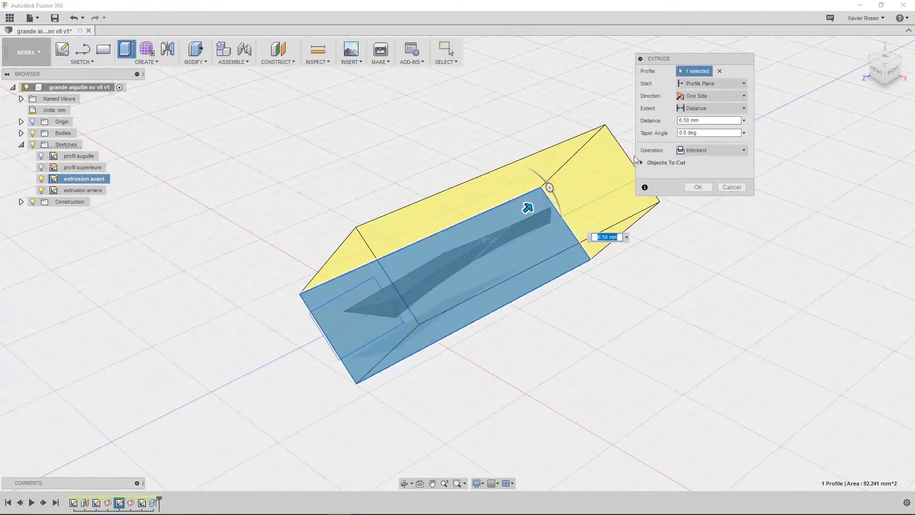
# - Try the New Body operation on the extrusion avant extrude and look at the New Component option
pyautogui.click(694, 150)
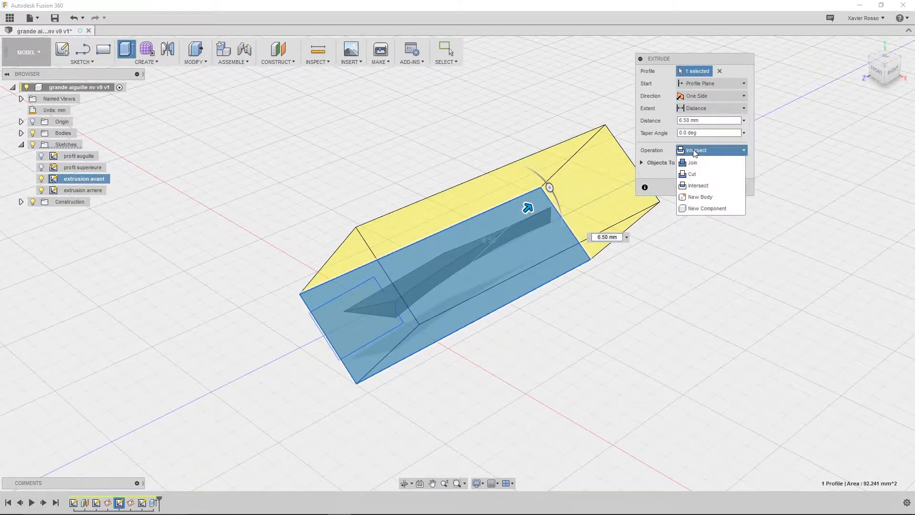
pyautogui.click(688, 199)
pyautogui.keyDown('shift'); pyautogui.moveTo(616, 202); pyautogui.dragTo(524, 198, button='middle'); pyautogui.keyUp('shift')
pyautogui.keyDown('shift'); pyautogui.moveTo(491, 237); pyautogui.dragTo(417, 301, button='middle'); pyautogui.keyUp('shift')
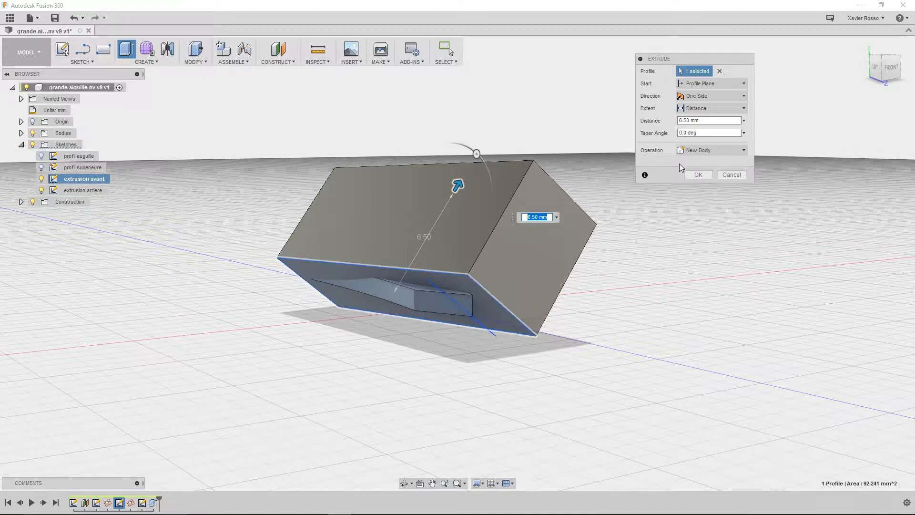
pyautogui.click(692, 148)
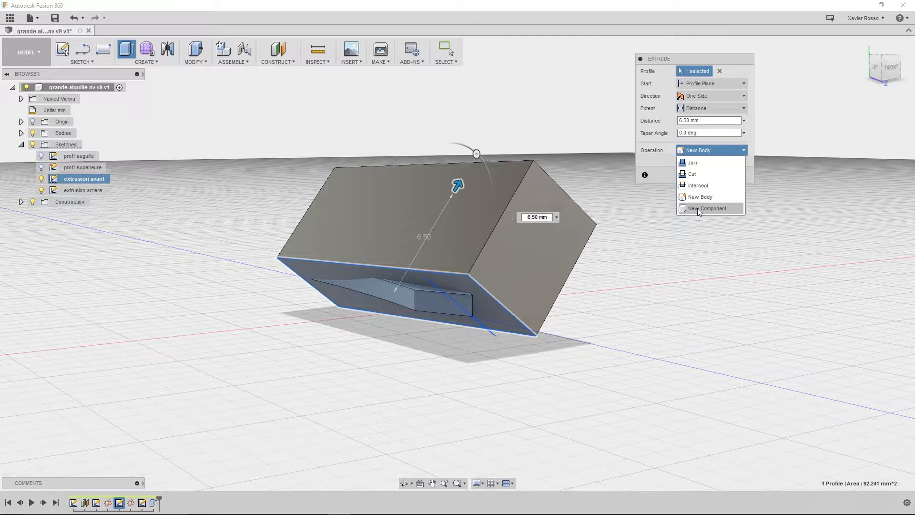
pyautogui.click(705, 150)
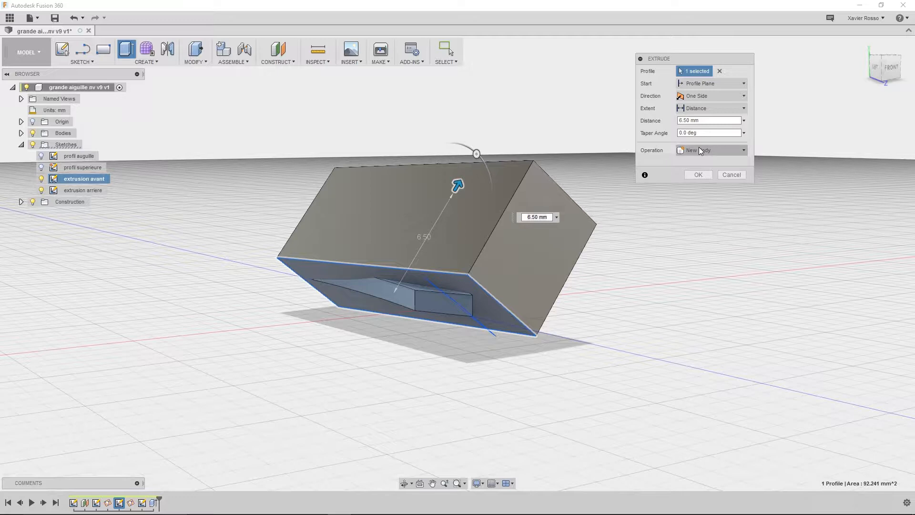
# - Set the extrusion avant extrude to Cut, finish it, and inspect the slanted face on the needle's long side
pyautogui.click(699, 147)
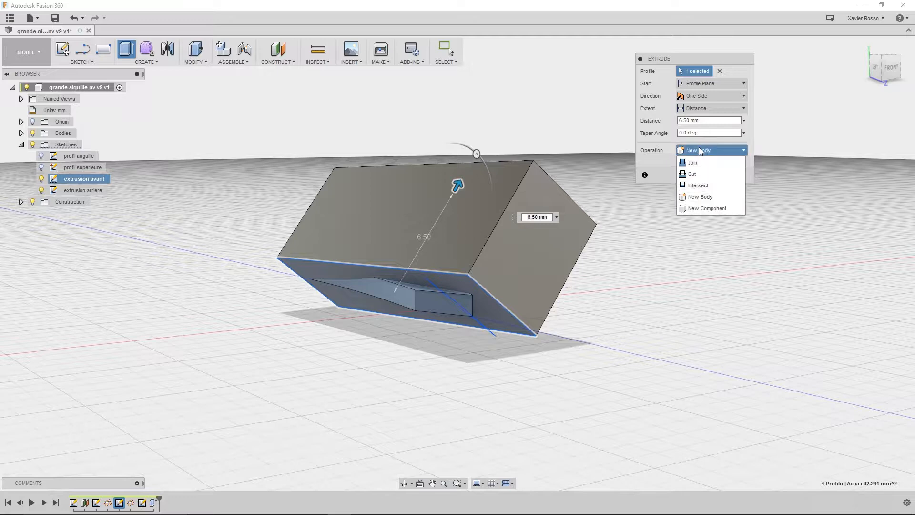
pyautogui.click(689, 174)
pyautogui.keyDown('shift'); pyautogui.moveTo(600, 219); pyautogui.dragTo(353, 322, button='middle'); pyautogui.keyUp('shift')
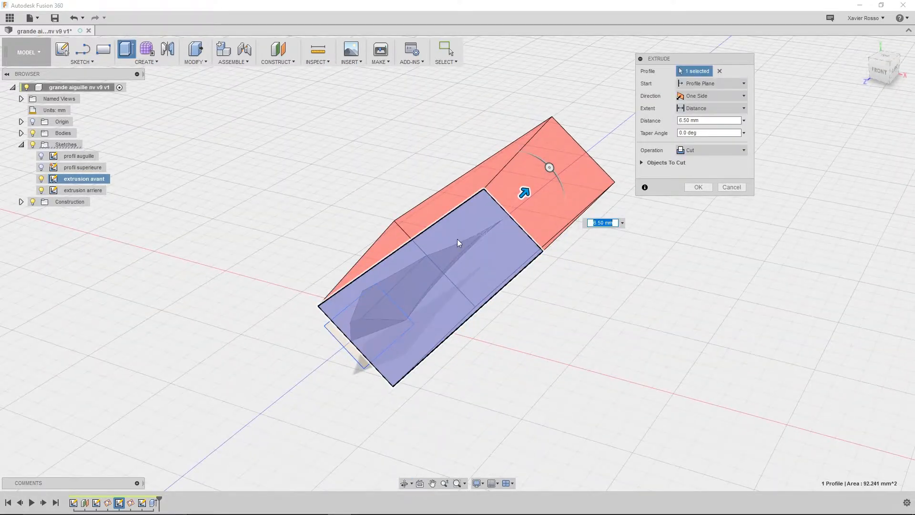
pyautogui.keyDown('shift'); pyautogui.moveTo(523, 207); pyautogui.dragTo(534, 236, button='middle'); pyautogui.keyUp('shift')
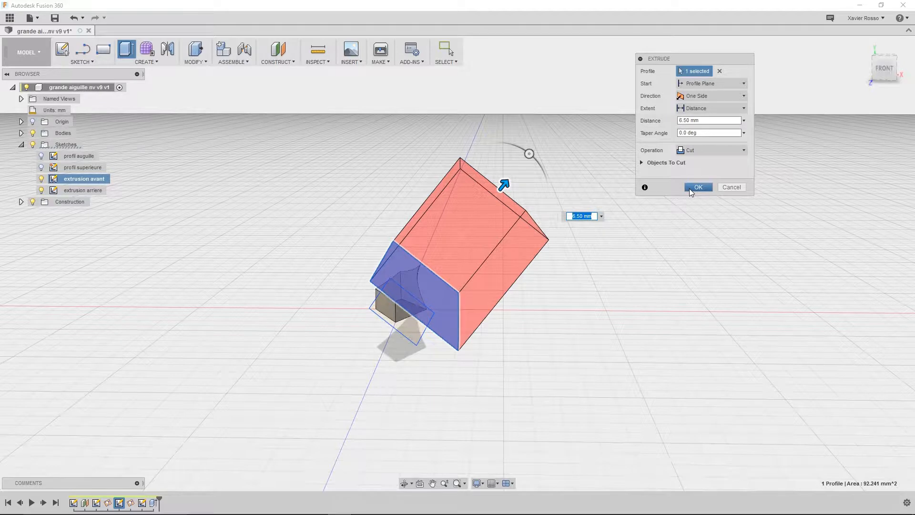
pyautogui.click(697, 187)
pyautogui.scroll(8, 400, 310)
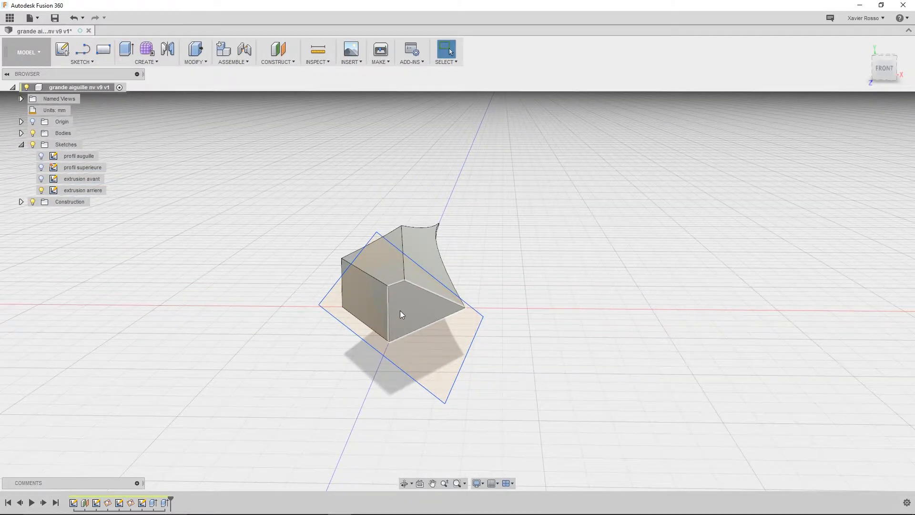
pyautogui.keyDown('shift'); pyautogui.moveTo(423, 276); pyautogui.dragTo(363, 293, button='middle'); pyautogui.keyUp('shift')
pyautogui.scroll(-5, 367, 290)
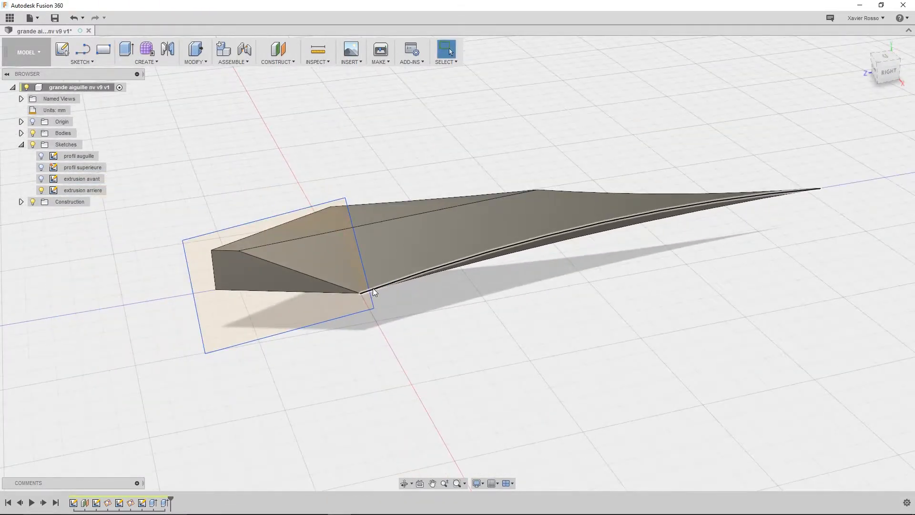
pyautogui.keyDown('shift'); pyautogui.moveTo(250, 270); pyautogui.dragTo(268, 279, button='middle'); pyautogui.keyUp('shift')
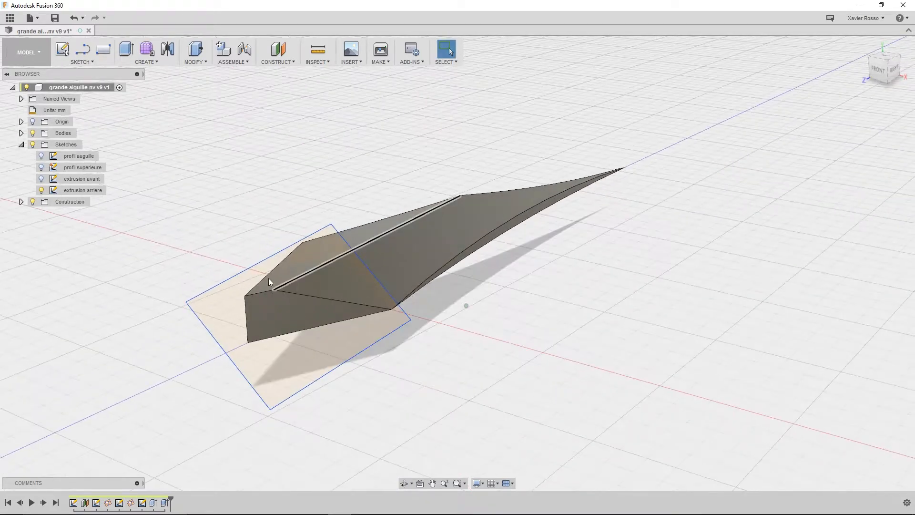
# - Extrude the extrusion arriere profile by -4.4 mm as a cut through the rear of the needle
pyautogui.click(195, 305)
pyautogui.click(156, 62)
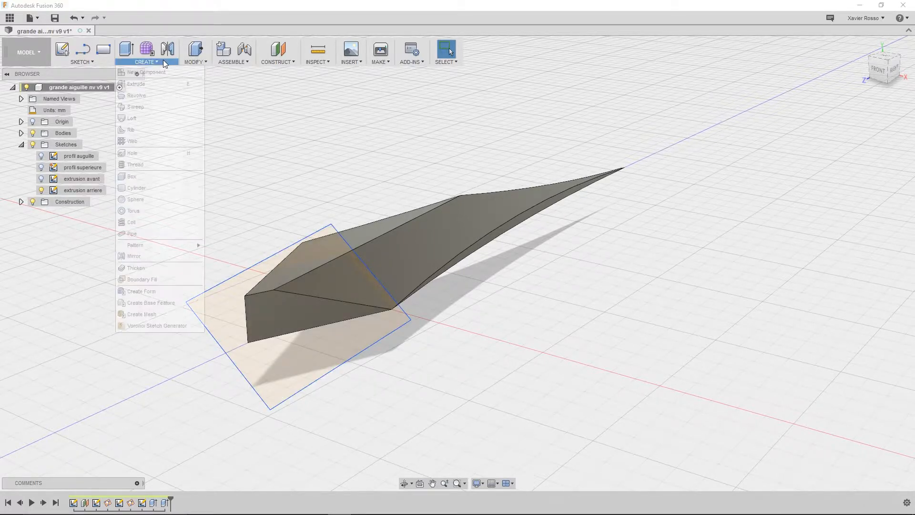
pyautogui.click(158, 79)
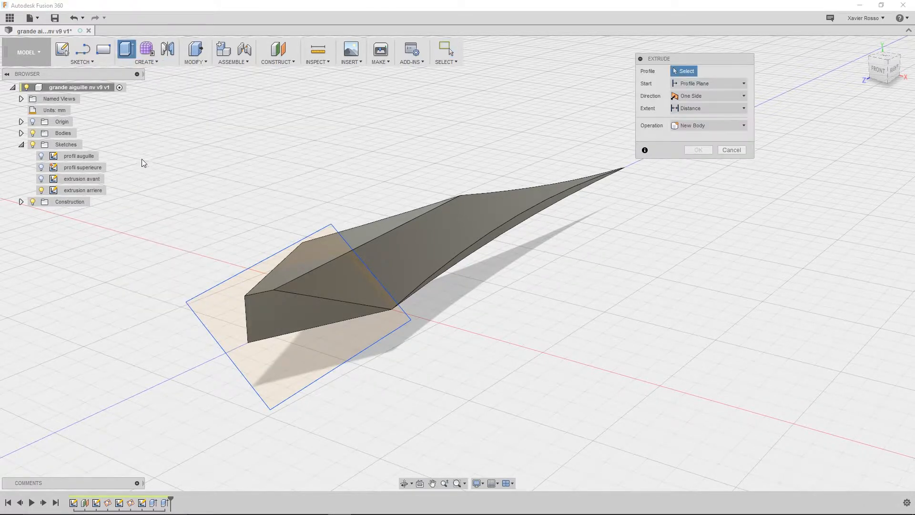
pyautogui.click(223, 310)
pyautogui.moveTo(298, 318); pyautogui.dragTo(365, 183)
pyautogui.keyDown('shift'); pyautogui.moveTo(422, 191); pyautogui.dragTo(367, 183, button='middle'); pyautogui.keyUp('shift')
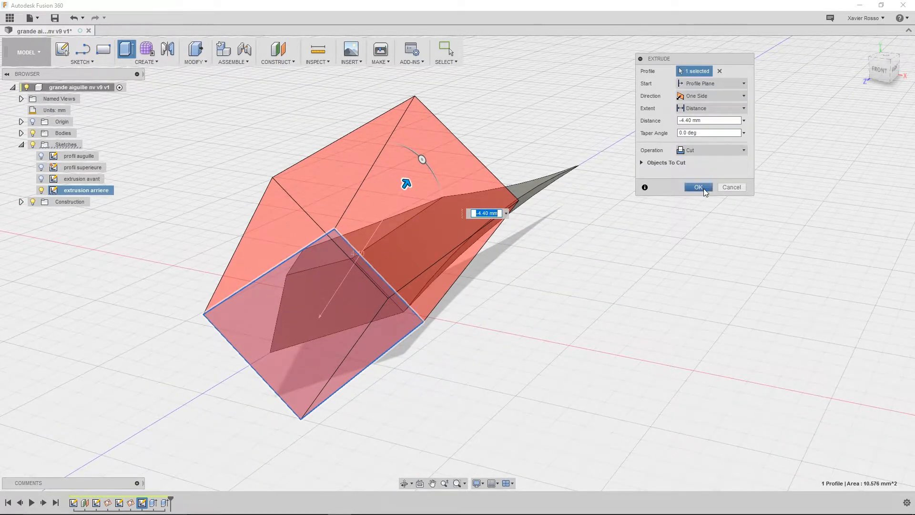
pyautogui.click(698, 188)
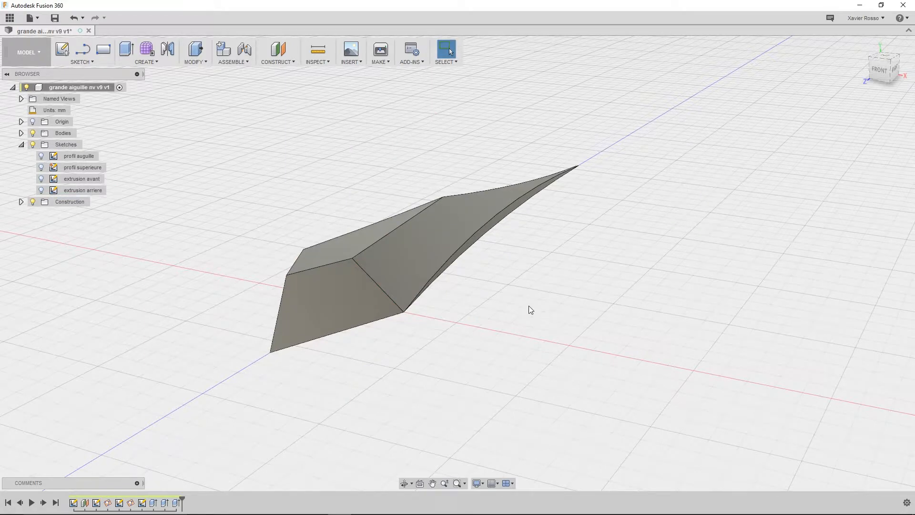
# - Highlight the two slanted faces made by the cuts and examine them against the uncut half of the needle
pyautogui.scroll(-2, 530, 314)
pyautogui.keyDown('shift'); pyautogui.moveTo(510, 298); pyautogui.dragTo(456, 276, button='middle'); pyautogui.keyUp('shift')
pyautogui.click(448, 275)
pyautogui.keyDown('ctrl'); pyautogui.click(407, 320); pyautogui.keyUp('ctrl')
pyautogui.keyDown('shift'); pyautogui.moveTo(504, 322); pyautogui.dragTo(418, 309, button='middle'); pyautogui.keyUp('shift')
pyautogui.keyDown('shift'); pyautogui.moveTo(451, 336); pyautogui.dragTo(433, 330, button='middle'); pyautogui.keyUp('shift')
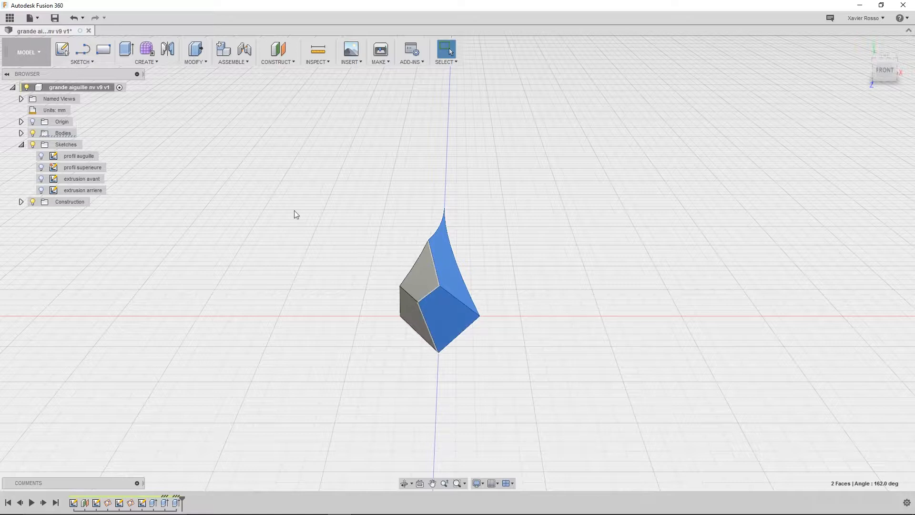
pyautogui.click(270, 156)
# - Start a Mirror with the Faces pattern type and choose the needle's two slanted cut faces as objects
pyautogui.click(159, 63)
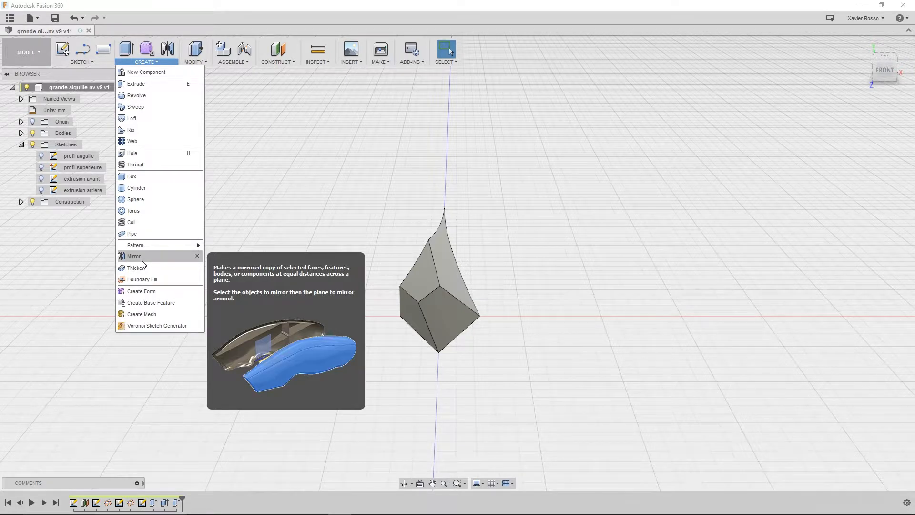
pyautogui.moveTo(148, 251)
pyautogui.click(139, 259)
pyautogui.click(458, 279)
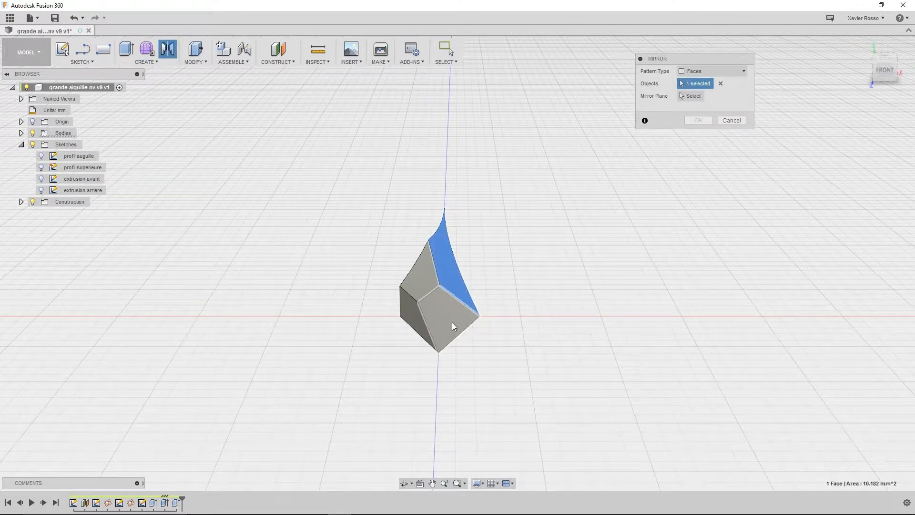
pyautogui.click(453, 323)
pyautogui.keyDown('shift'); pyautogui.moveTo(516, 389); pyautogui.dragTo(501, 372, button='middle'); pyautogui.keyUp('shift')
pyautogui.moveTo(696, 61); pyautogui.dragTo(644, 87)
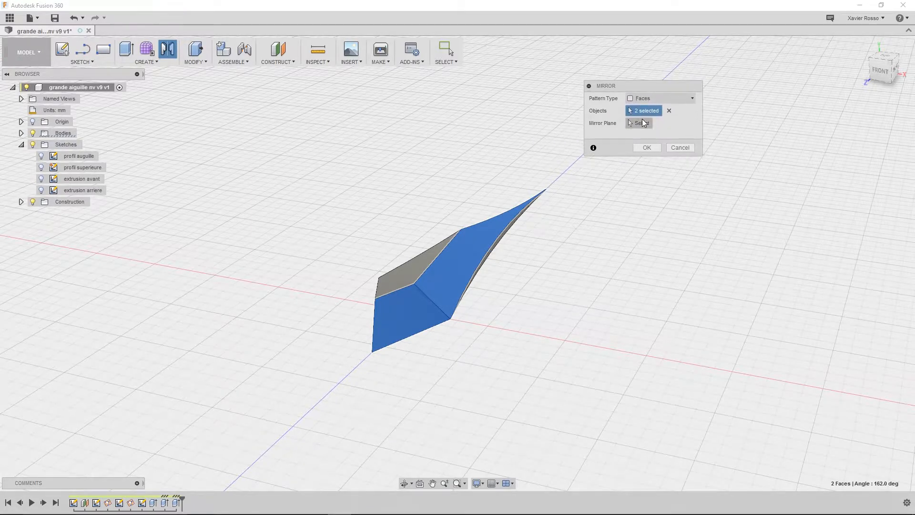
# - Mirror the two slanted faces across the vertical origin plane running along the needle's length, and finish the Mirror
pyautogui.click(638, 125)
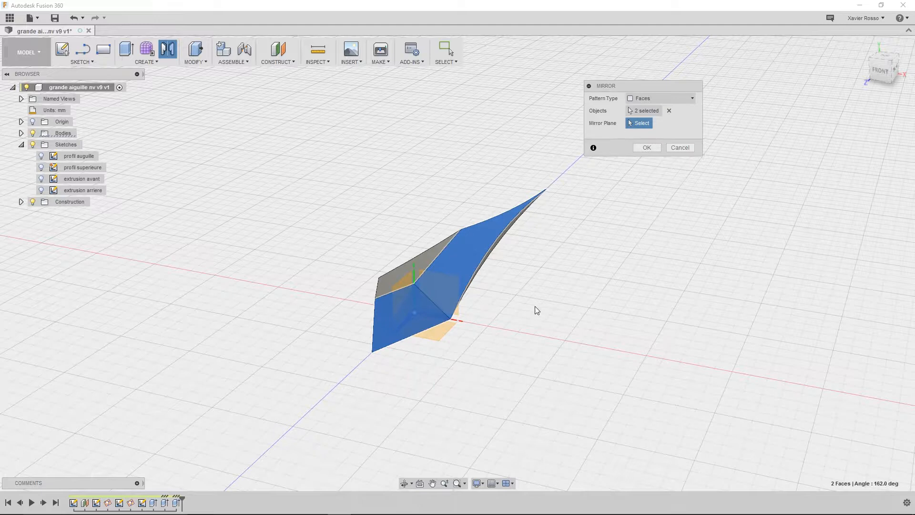
pyautogui.scroll(1, 534, 299)
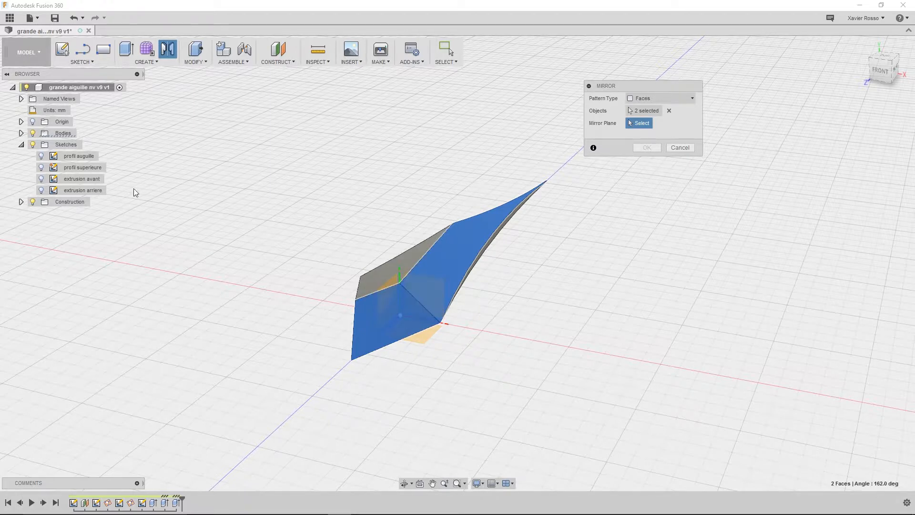
pyautogui.click(33, 123)
pyautogui.click(33, 122)
pyautogui.click(386, 289)
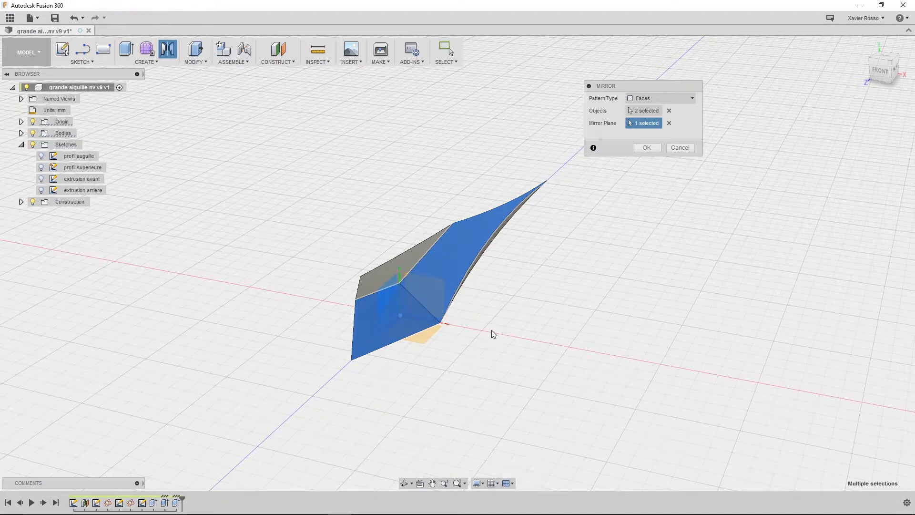
pyautogui.keyDown('shift'); pyautogui.moveTo(497, 351); pyautogui.dragTo(441, 345, button='middle'); pyautogui.keyUp('shift')
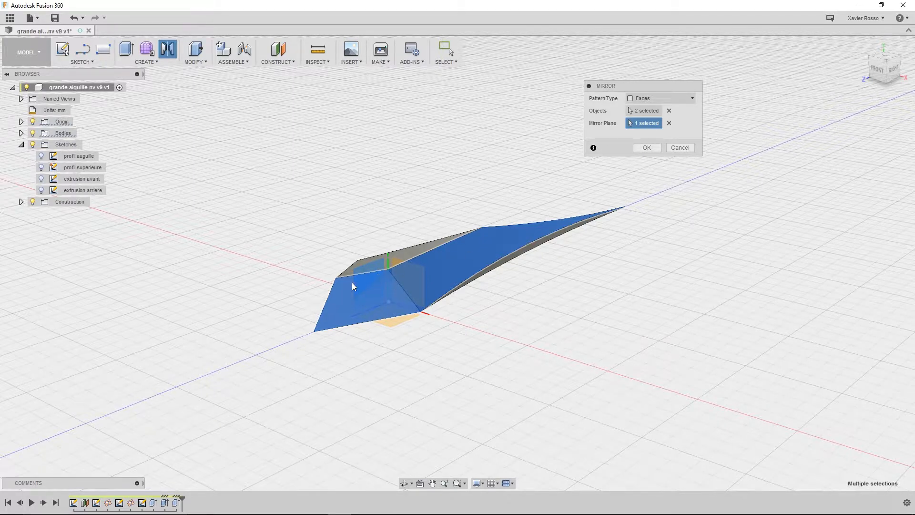
pyautogui.keyDown('shift'); pyautogui.moveTo(417, 326); pyautogui.dragTo(401, 299, button='middle'); pyautogui.keyUp('shift')
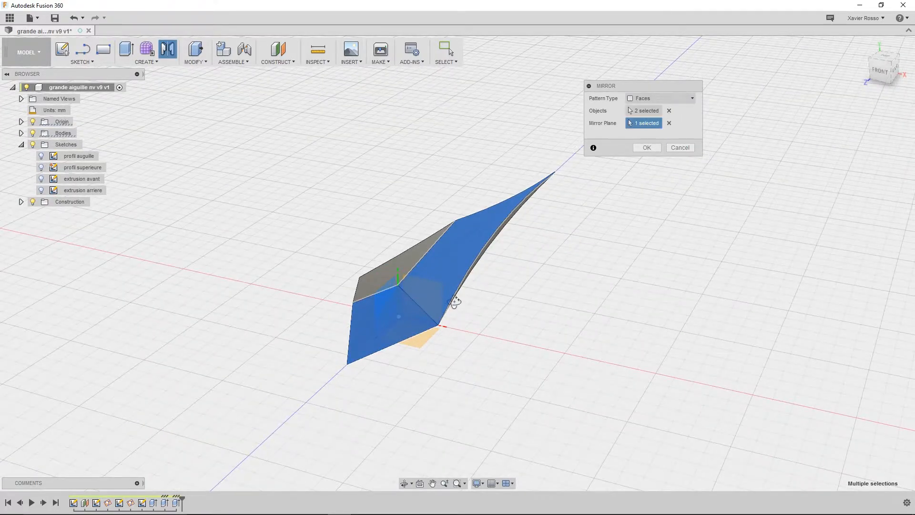
pyautogui.keyDown('shift'); pyautogui.moveTo(454, 302); pyautogui.dragTo(529, 237, button='middle'); pyautogui.keyUp('shift')
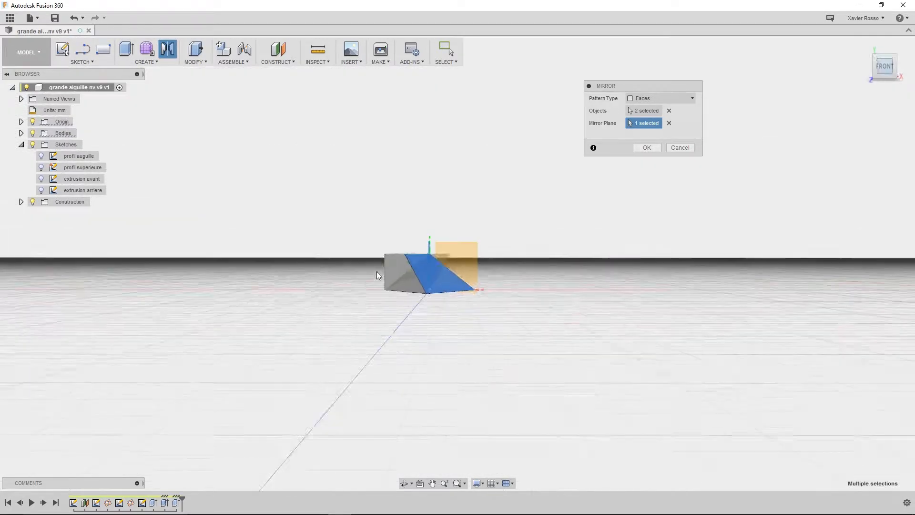
pyautogui.keyDown('shift'); pyautogui.moveTo(461, 282); pyautogui.dragTo(548, 229, button='middle'); pyautogui.keyUp('shift')
pyautogui.click(646, 148)
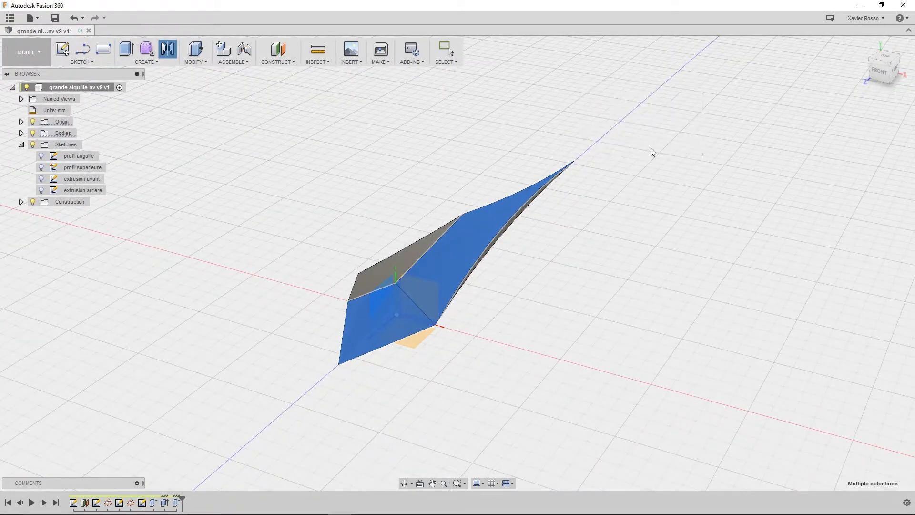
# - Examine the mirrored facets on both sides of the needle from several angles
pyautogui.keyDown('shift'); pyautogui.moveTo(541, 336); pyautogui.dragTo(554, 354, button='middle'); pyautogui.keyUp('shift')
pyautogui.click(456, 300)
pyautogui.keyDown('ctrl'); pyautogui.click(474, 317); pyautogui.keyUp('ctrl')
pyautogui.keyDown('shift'); pyautogui.moveTo(601, 327); pyautogui.dragTo(422, 337, button='middle'); pyautogui.keyUp('shift')
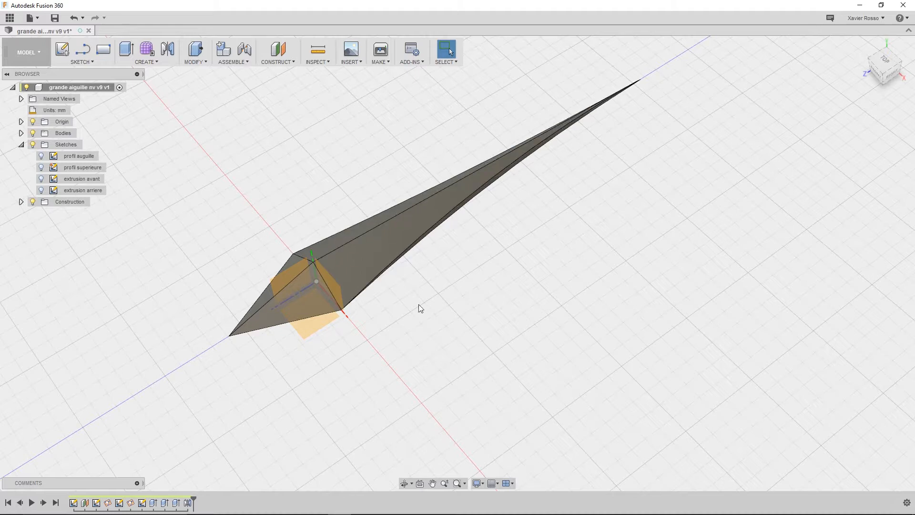
pyautogui.keyDown('shift'); pyautogui.moveTo(395, 249); pyautogui.dragTo(395, 310, button='middle'); pyautogui.keyUp('shift')
pyautogui.moveTo(458, 315); pyautogui.dragTo(383, 299, button='middle')
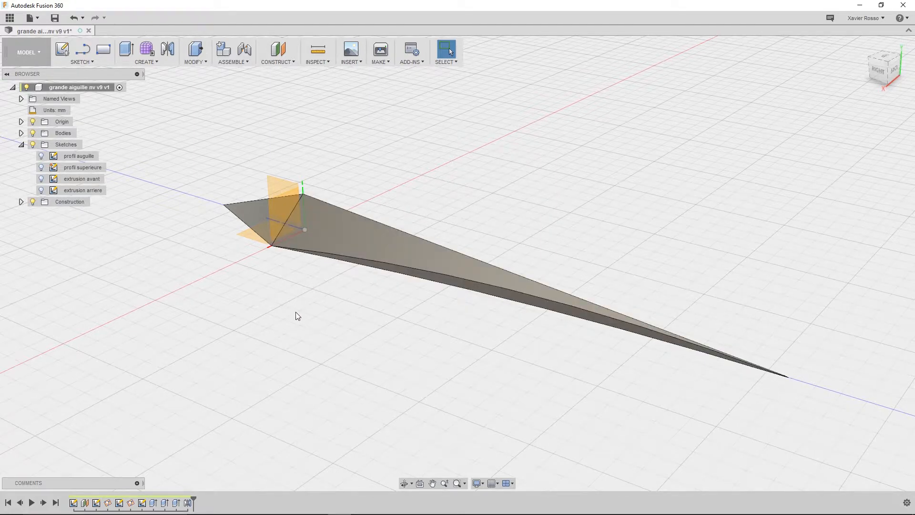
pyautogui.keyDown('shift'); pyautogui.moveTo(300, 337); pyautogui.dragTo(350, 367, button='middle'); pyautogui.keyUp('shift')
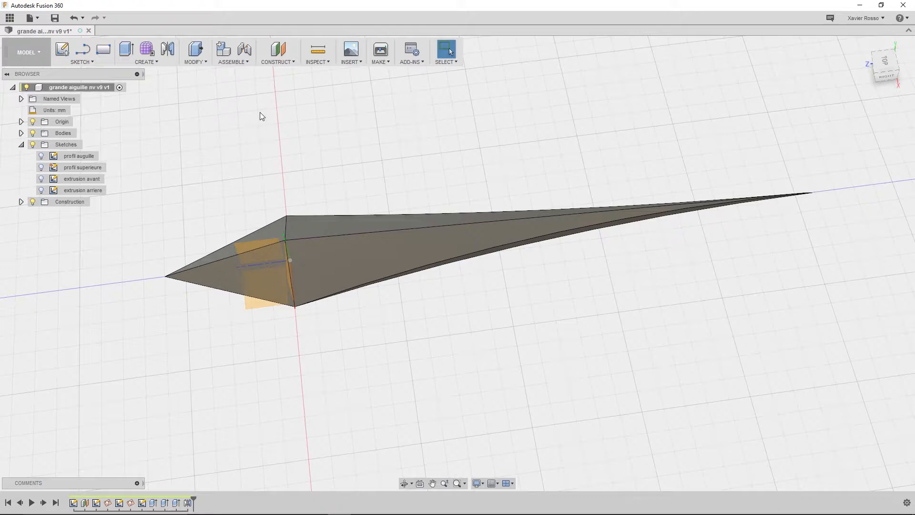
pyautogui.keyDown('shift'); pyautogui.moveTo(327, 188); pyautogui.dragTo(303, 194, button='middle'); pyautogui.keyUp('shift')
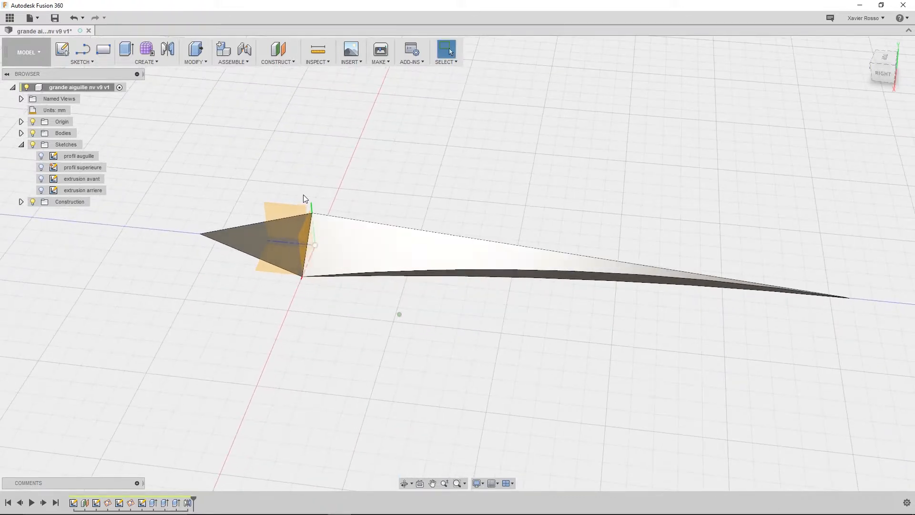
# - Start a Hole, show the profil superieure sketch, and place the hole on its sketch point at the needle's peak
pyautogui.scroll(3, 297, 176)
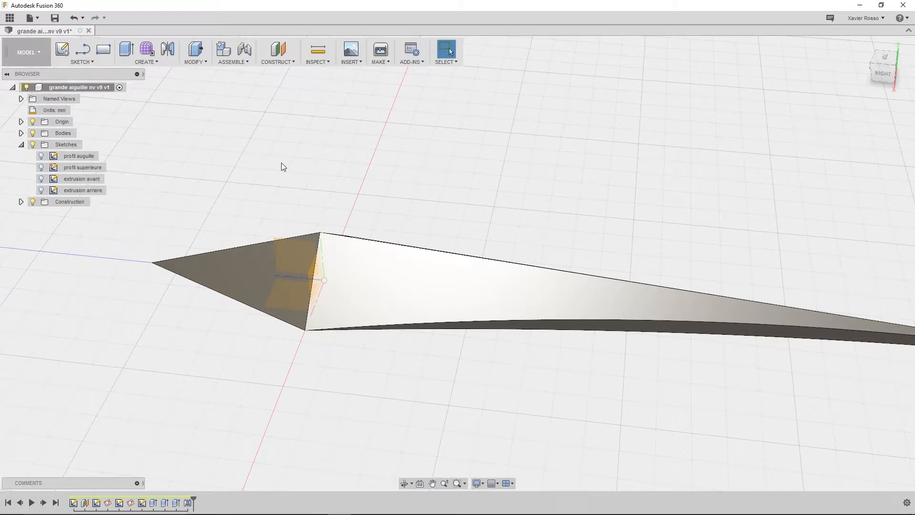
pyautogui.click(150, 61)
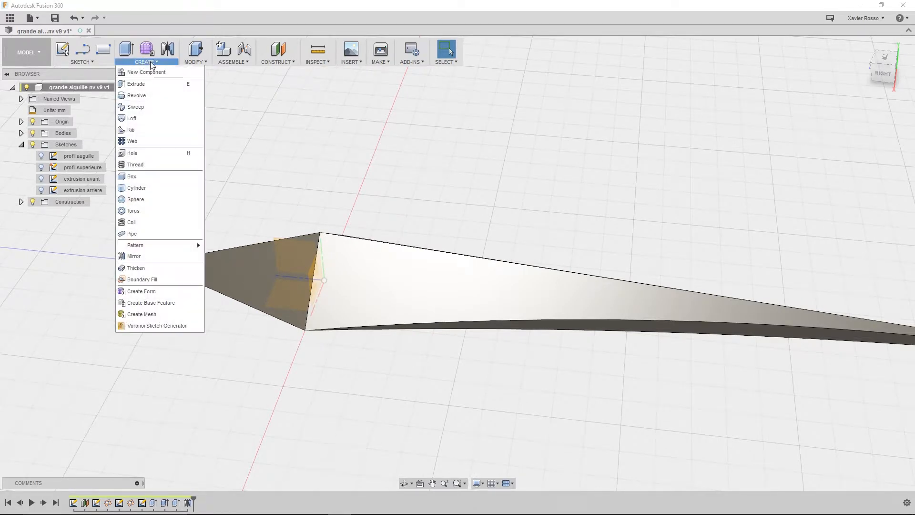
pyautogui.click(132, 153)
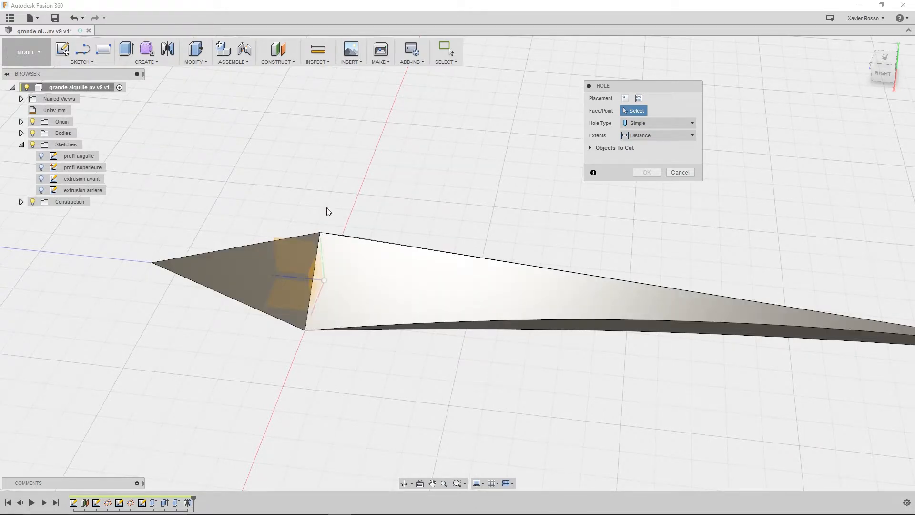
pyautogui.keyDown('shift'); pyautogui.moveTo(374, 206); pyautogui.dragTo(376, 168, button='middle'); pyautogui.keyUp('shift')
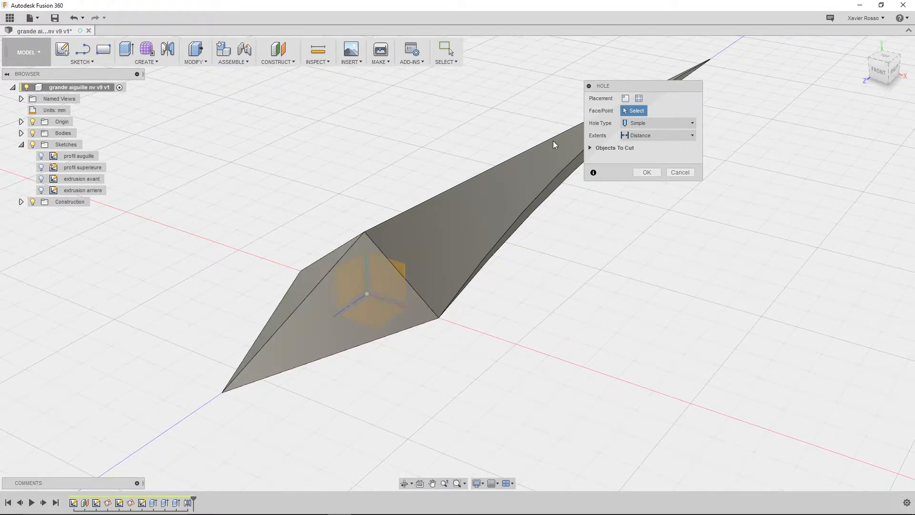
pyautogui.moveTo(639, 90); pyautogui.dragTo(748, 118)
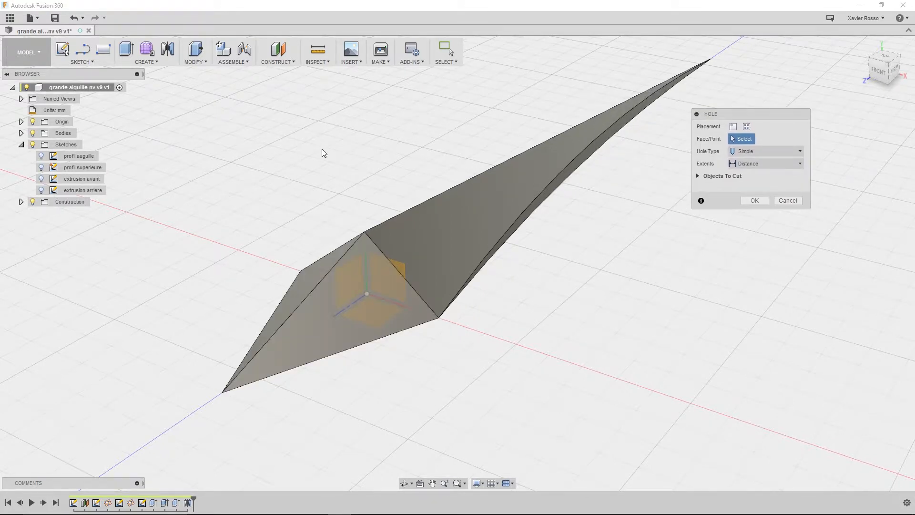
pyautogui.click(41, 167)
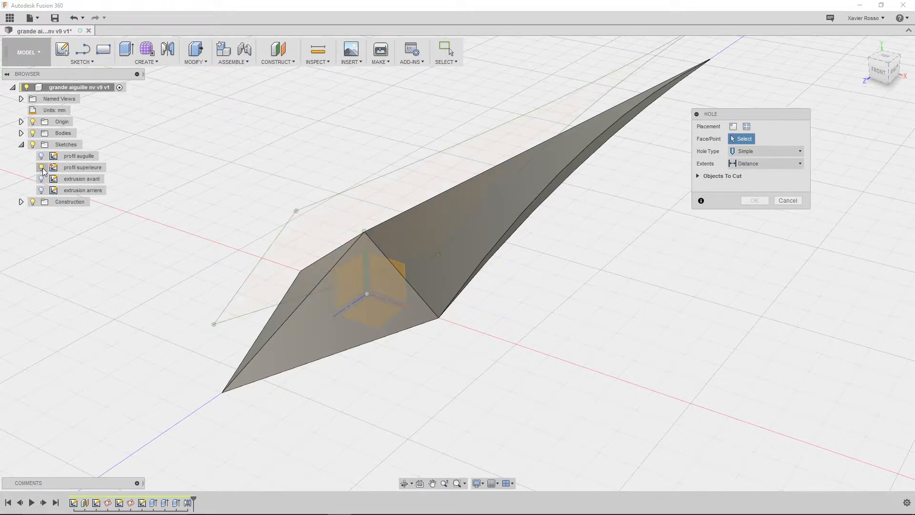
pyautogui.keyDown('shift'); pyautogui.moveTo(341, 224); pyautogui.dragTo(406, 123, button='middle'); pyautogui.keyUp('shift')
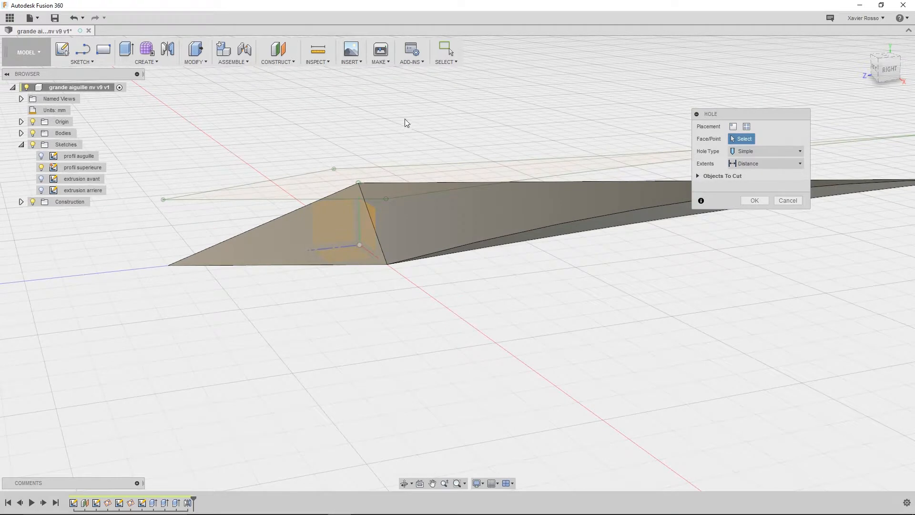
pyautogui.moveTo(401, 300)
pyautogui.keyDown('shift'); pyautogui.mouseDown(button='middle')
pyautogui.moveTo(406, 312)
pyautogui.moveTo(393, 295)
pyautogui.mouseUp(button='middle'); pyautogui.keyUp('shift')
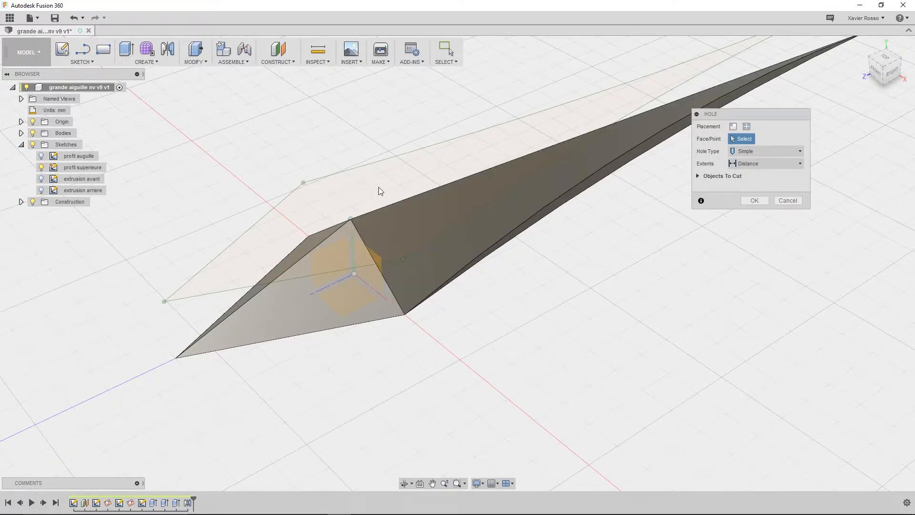
pyautogui.click(351, 221)
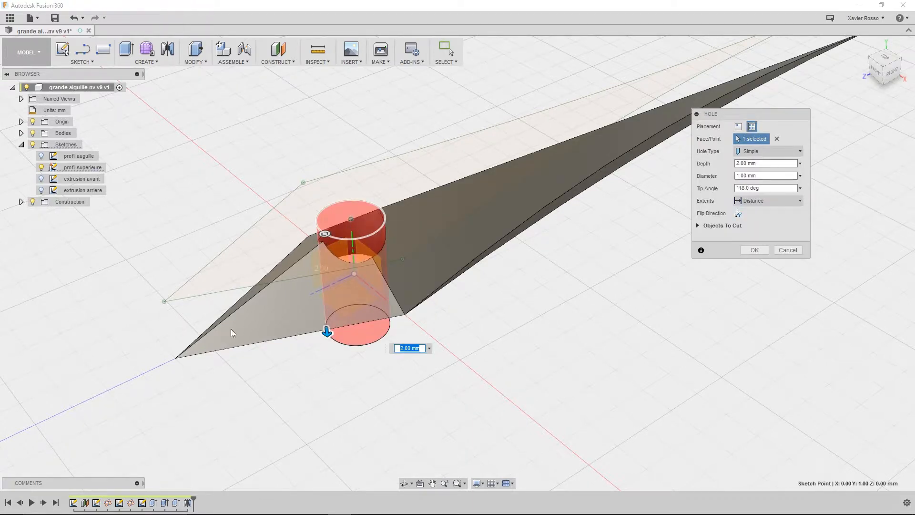
# - Try hole depths of 0.80 mm and 0.60 mm and examine the hole preview from the side and below
pyautogui.click(891, 70)
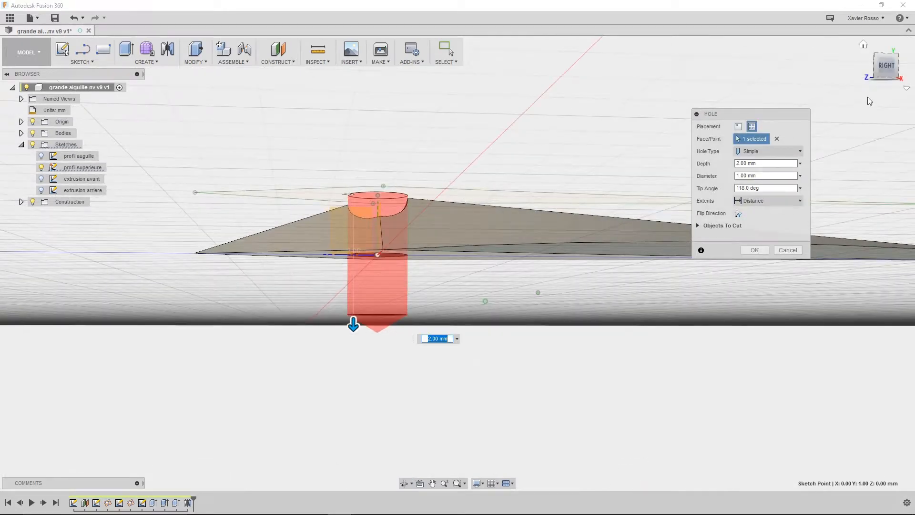
pyautogui.keyDown('shift'); pyautogui.moveTo(389, 237); pyautogui.dragTo(456, 263, button='middle'); pyautogui.keyUp('shift')
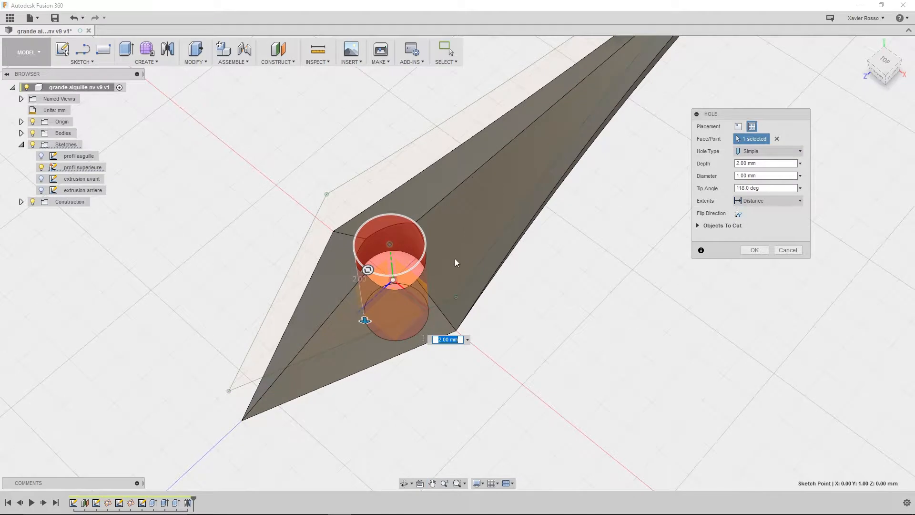
pyautogui.click(768, 164)
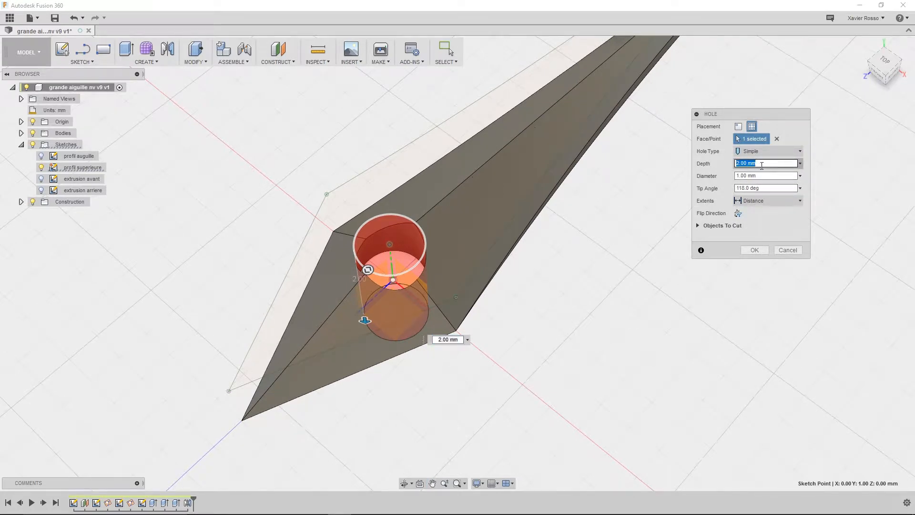
pyautogui.keyDown('shift'); pyautogui.moveTo(358, 342); pyautogui.dragTo(351, 317, button='middle'); pyautogui.keyUp('shift')
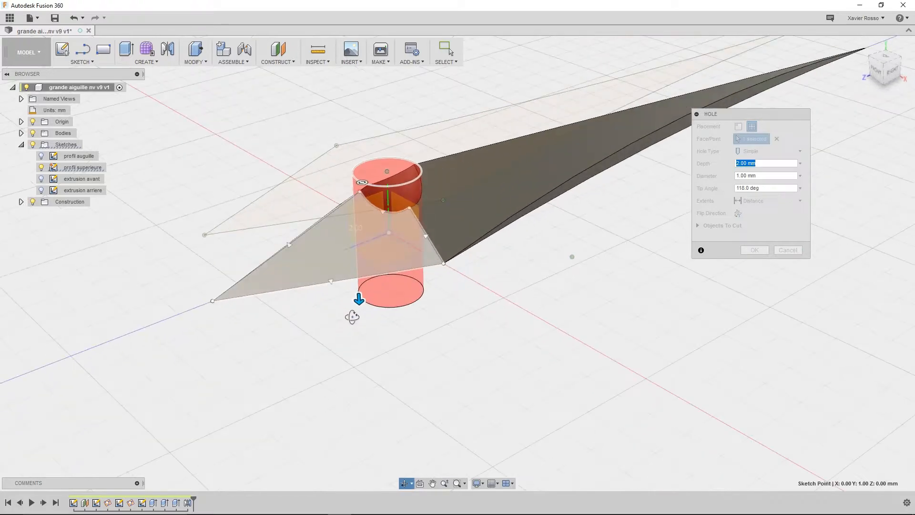
pyautogui.moveTo(358, 297); pyautogui.dragTo(356, 230)
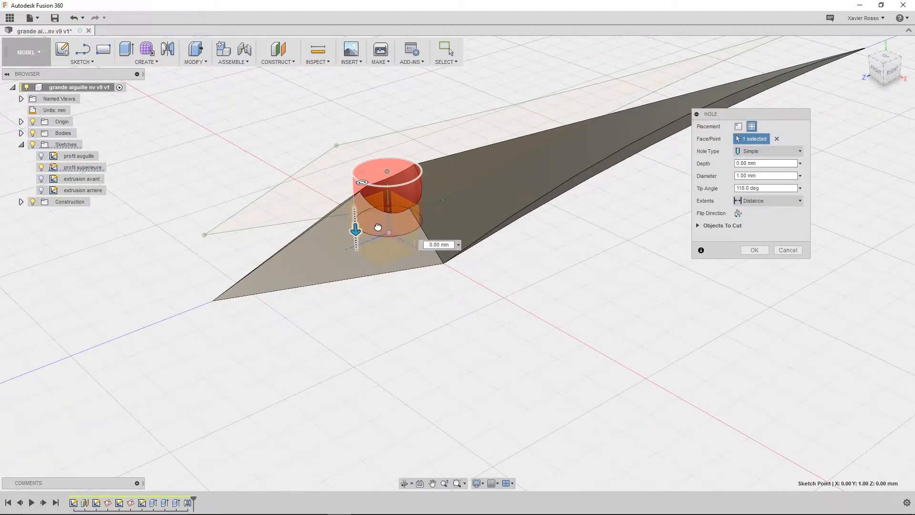
pyautogui.keyDown('shift'); pyautogui.moveTo(422, 272); pyautogui.dragTo(434, 246, button='middle'); pyautogui.keyUp('shift')
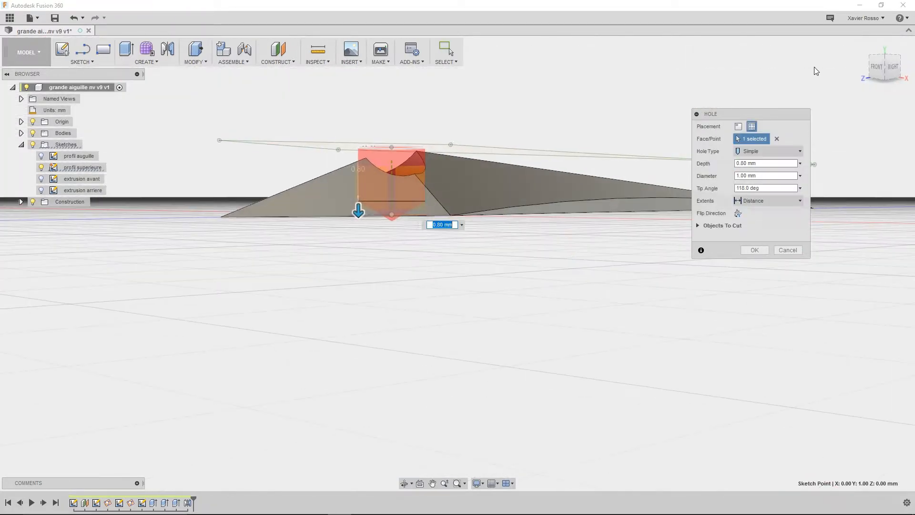
pyautogui.click(893, 67)
pyautogui.moveTo(343, 208); pyautogui.dragTo(344, 199)
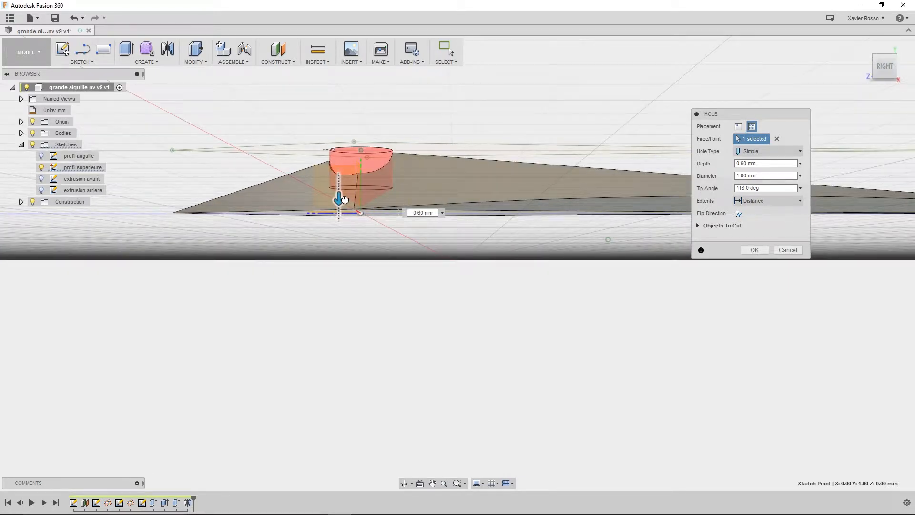
pyautogui.scroll(6, 389, 270)
pyautogui.keyDown('shift'); pyautogui.moveTo(386, 265); pyautogui.dragTo(386, 221, button='middle'); pyautogui.keyUp('shift')
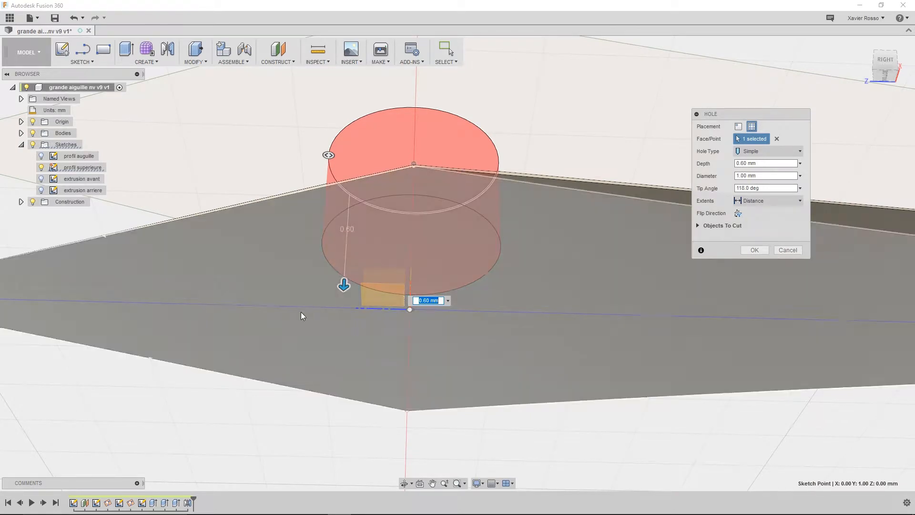
pyautogui.keyDown('shift'); pyautogui.moveTo(302, 312); pyautogui.dragTo(449, 261, button='middle'); pyautogui.keyUp('shift')
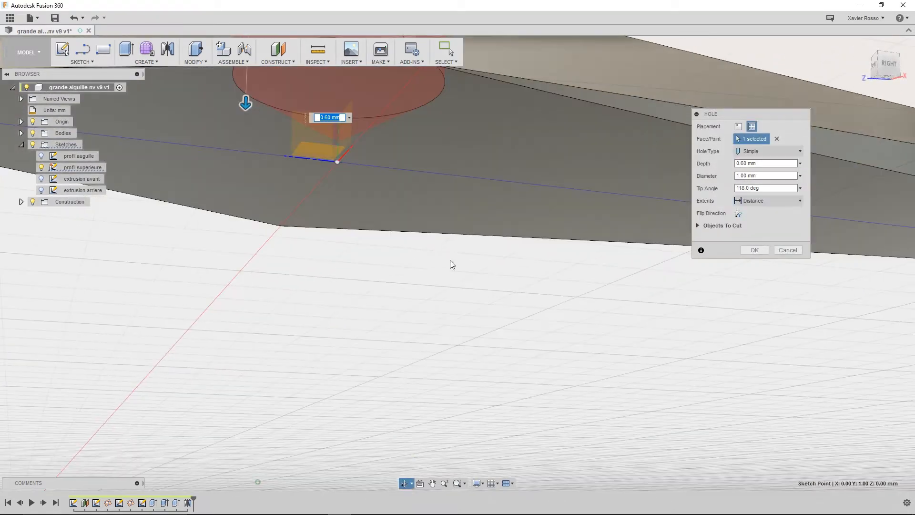
# - Set the hole's depth to 1.55 mm so that it passes through the needle's underside
pyautogui.click(887, 79)
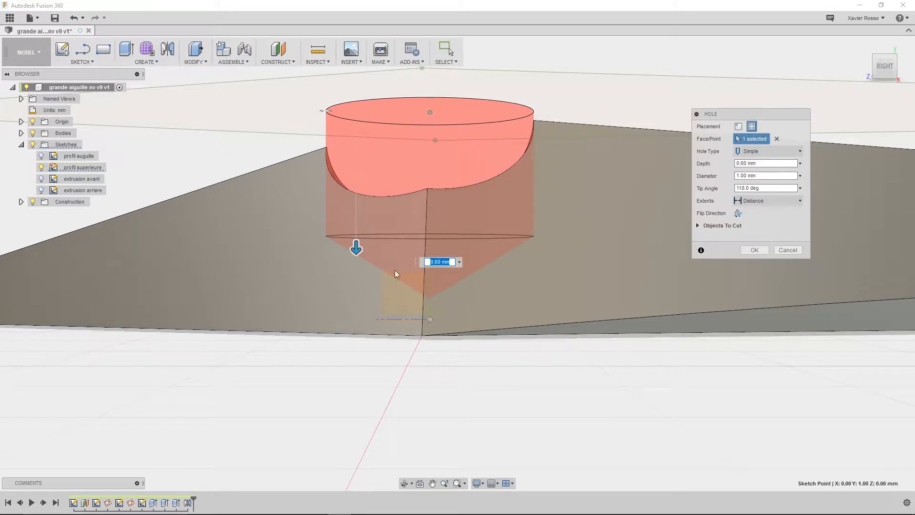
pyautogui.moveTo(353, 249); pyautogui.dragTo(339, 439)
pyautogui.keyDown('shift'); pyautogui.moveTo(367, 384); pyautogui.dragTo(403, 372, button='middle'); pyautogui.keyUp('shift')
pyautogui.scroll(-3, 400, 359)
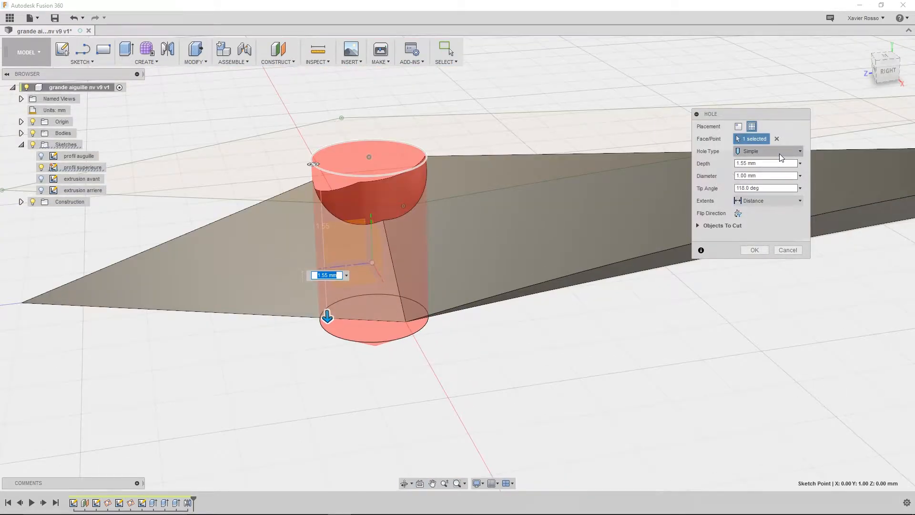
# - Change the hole type to Counterbore and inspect the stepped hole preview on the needle
pyautogui.click(751, 152)
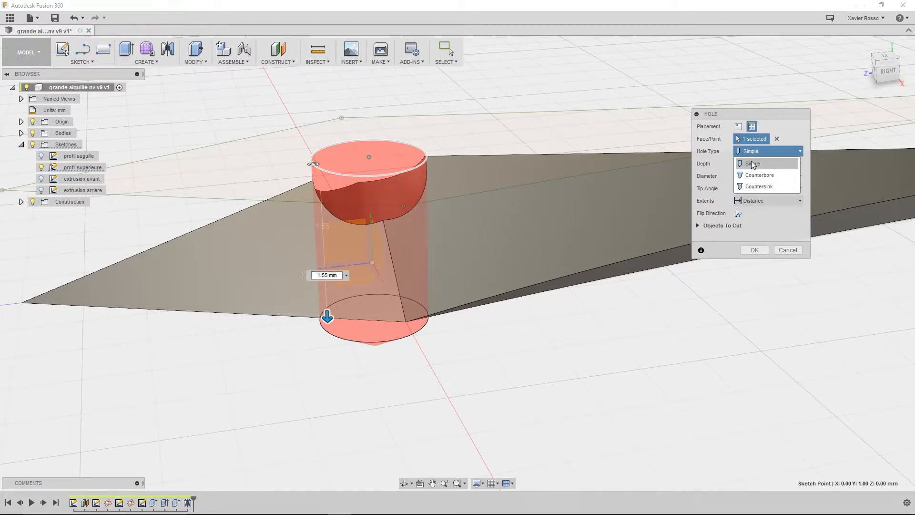
pyautogui.click(758, 176)
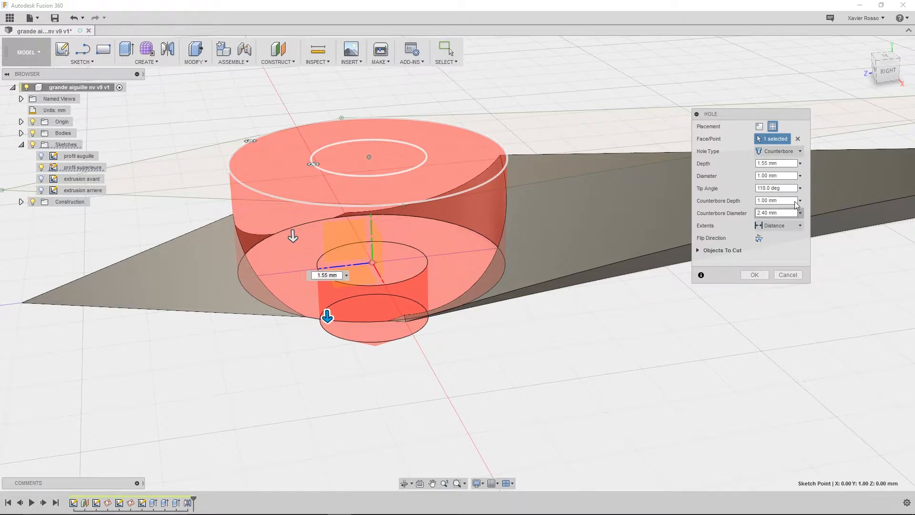
pyautogui.keyDown('shift'); pyautogui.moveTo(462, 251); pyautogui.dragTo(468, 270, button='middle'); pyautogui.keyUp('shift')
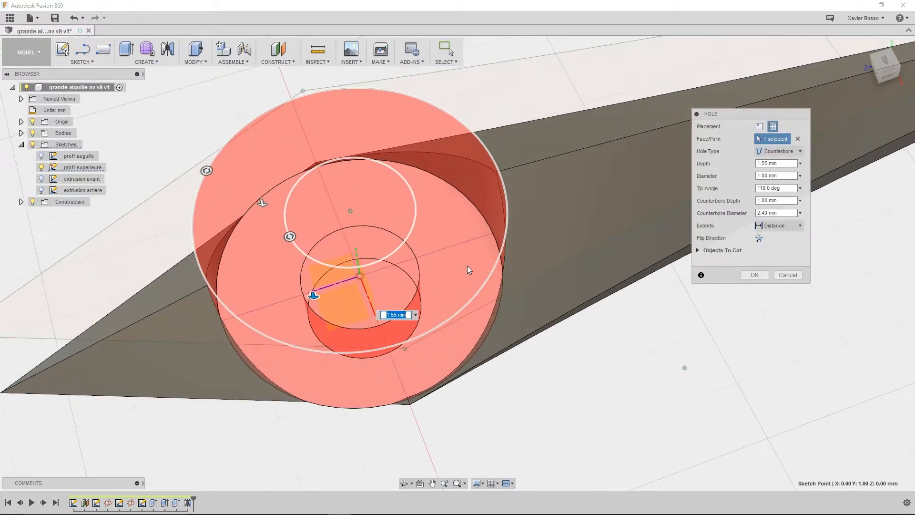
pyautogui.keyDown('shift'); pyautogui.moveTo(329, 311); pyautogui.dragTo(299, 298, button='middle'); pyautogui.keyUp('shift')
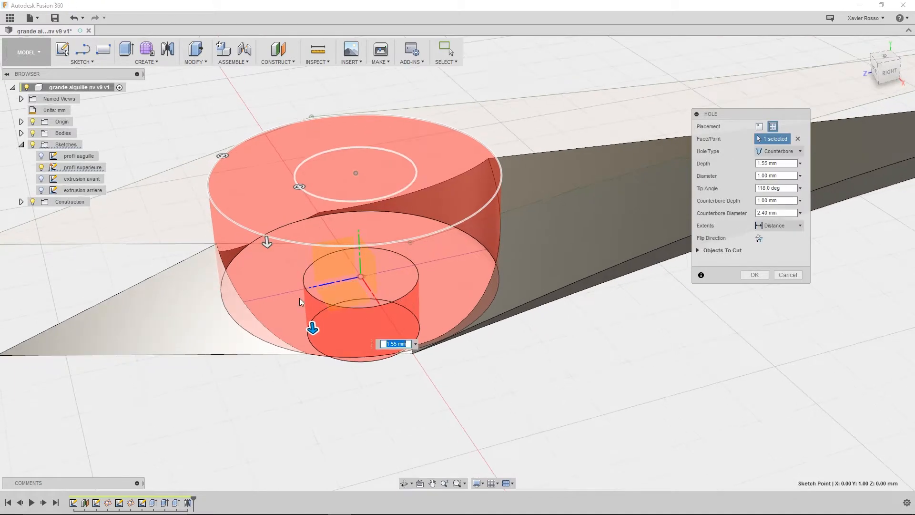
# - Try a counterbore depth of 0.30 mm and reduce the counterbore diameter to 1.20 mm on the needle's hole
pyautogui.moveTo(267, 241); pyautogui.dragTo(260, 175)
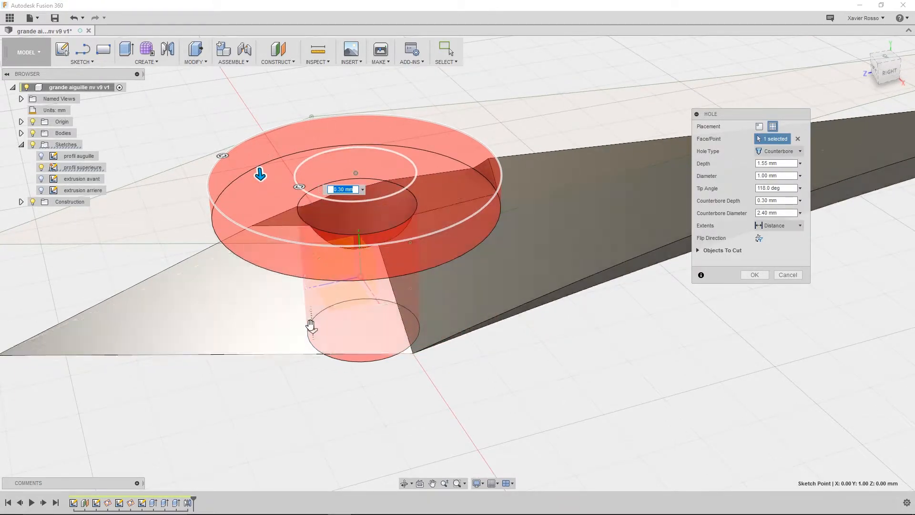
pyautogui.keyDown('shift'); pyautogui.moveTo(310, 326); pyautogui.dragTo(316, 323, button='middle'); pyautogui.keyUp('shift')
pyautogui.moveTo(305, 175); pyautogui.dragTo(245, 147)
pyautogui.moveTo(265, 189); pyautogui.dragTo(334, 185)
pyautogui.moveTo(242, 147); pyautogui.dragTo(289, 158)
pyautogui.keyDown('shift'); pyautogui.moveTo(319, 200); pyautogui.dragTo(360, 300, button='middle'); pyautogui.keyUp('shift')
# - Set the counterbore depth to 0.50 mm, create the hole and inspect its stepped opening
pyautogui.moveTo(295, 213); pyautogui.dragTo(296, 239)
pyautogui.keyDown('shift'); pyautogui.moveTo(296, 238); pyautogui.dragTo(359, 290, button='middle'); pyautogui.keyUp('shift')
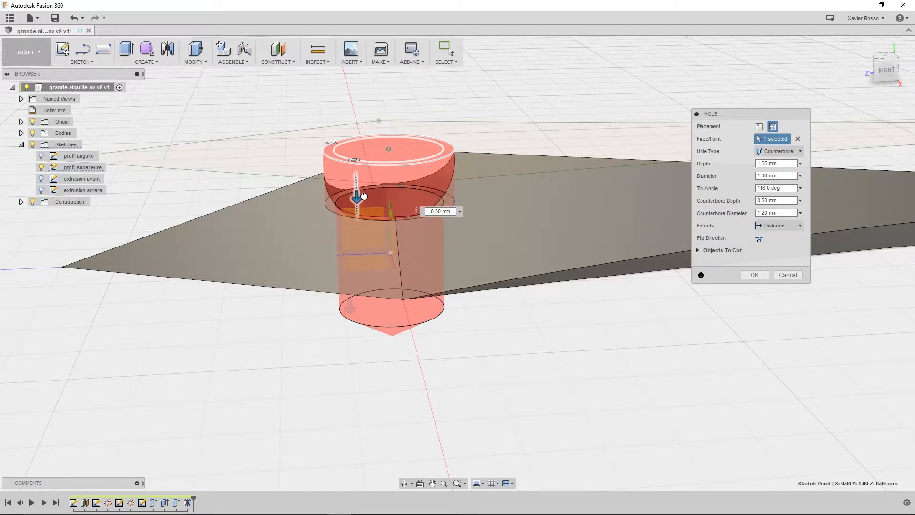
pyautogui.click(366, 192)
pyautogui.click(754, 275)
pyautogui.keyDown('shift'); pyautogui.moveTo(453, 221); pyautogui.dragTo(354, 216, button='middle'); pyautogui.keyUp('shift')
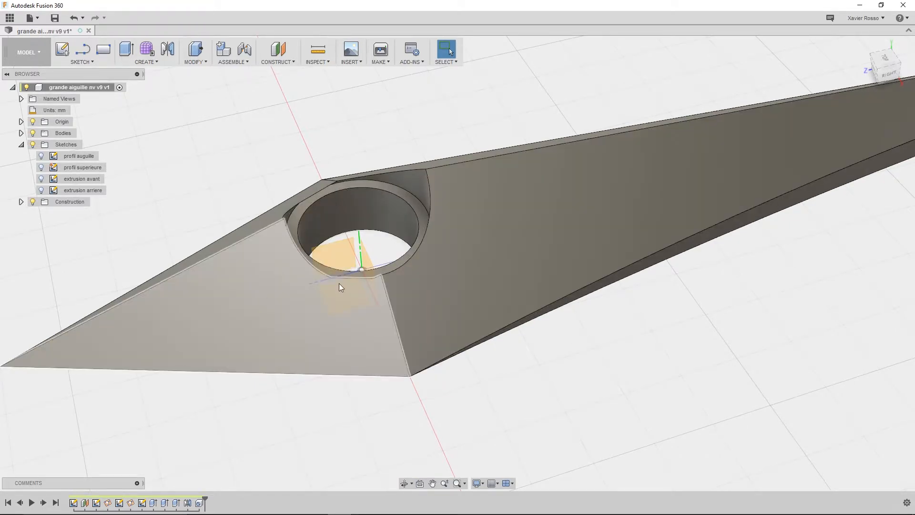
# - Reopen the counterbore hole feature for editing and move its settings clear of the needle
pyautogui.rightClick(199, 504)
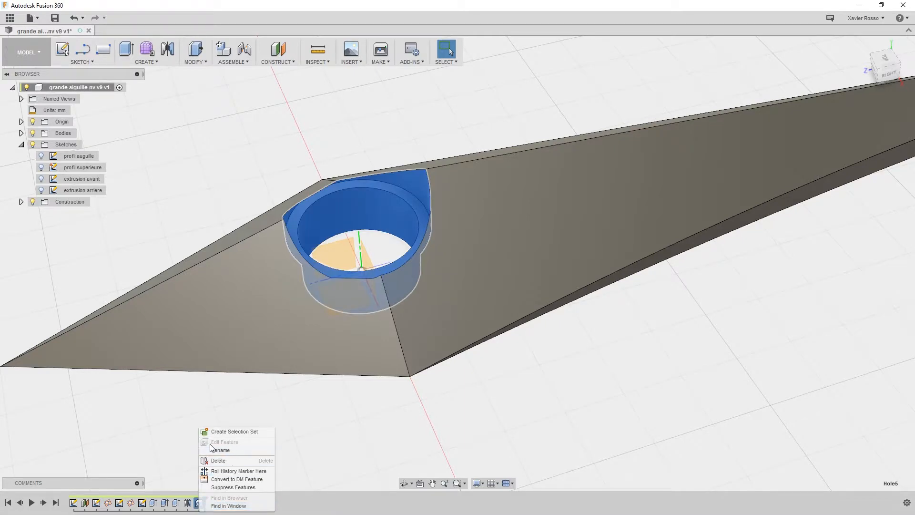
pyautogui.click(321, 404)
pyautogui.click(342, 409)
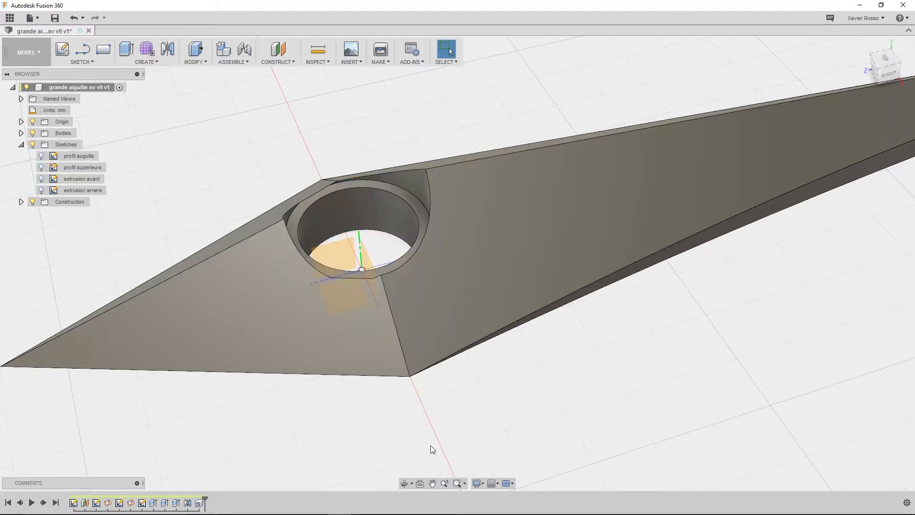
pyautogui.rightClick(199, 503)
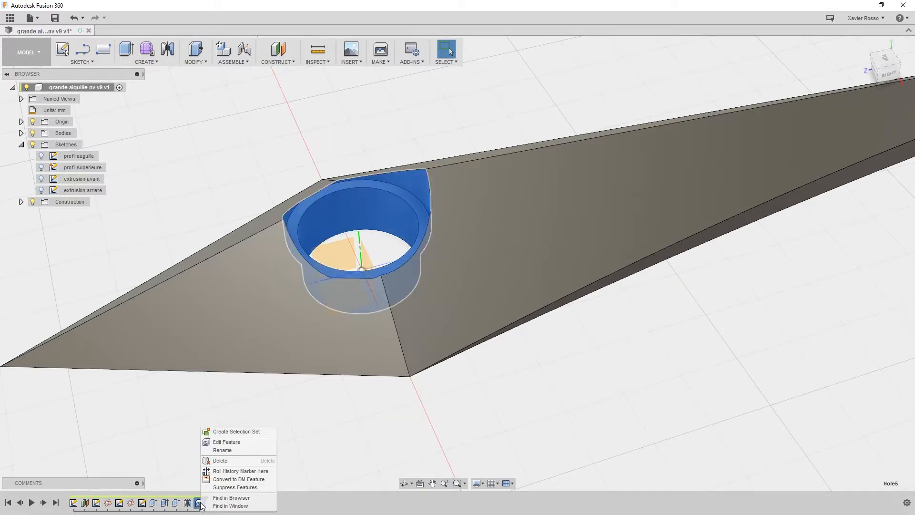
pyautogui.click(224, 443)
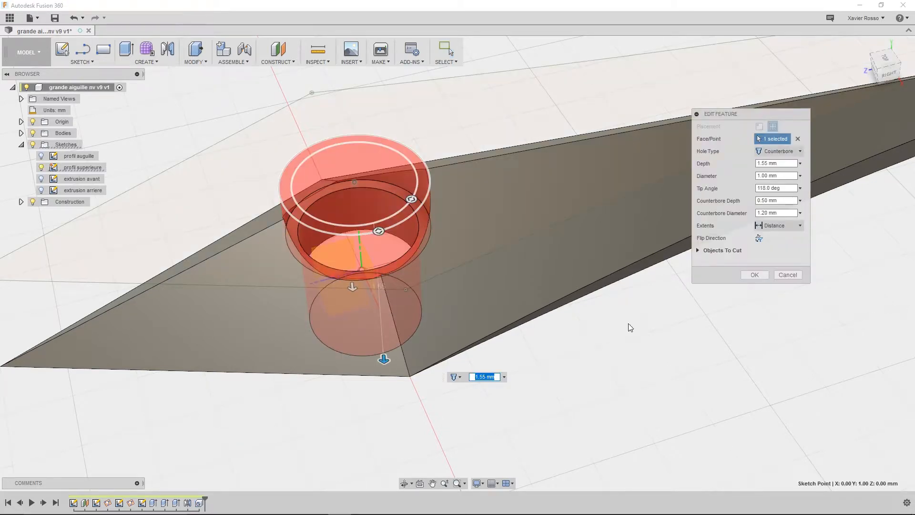
pyautogui.moveTo(744, 114); pyautogui.dragTo(745, 242)
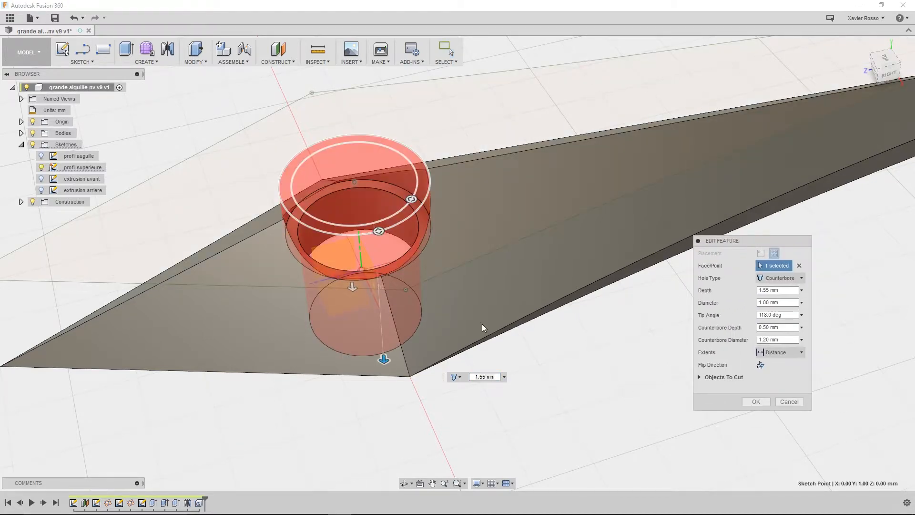
pyautogui.moveTo(352, 379); pyautogui.dragTo(345, 411, button='middle')
# - Try the Countersink hole type and inspect the conical preview from the side and above
pyautogui.click(783, 278)
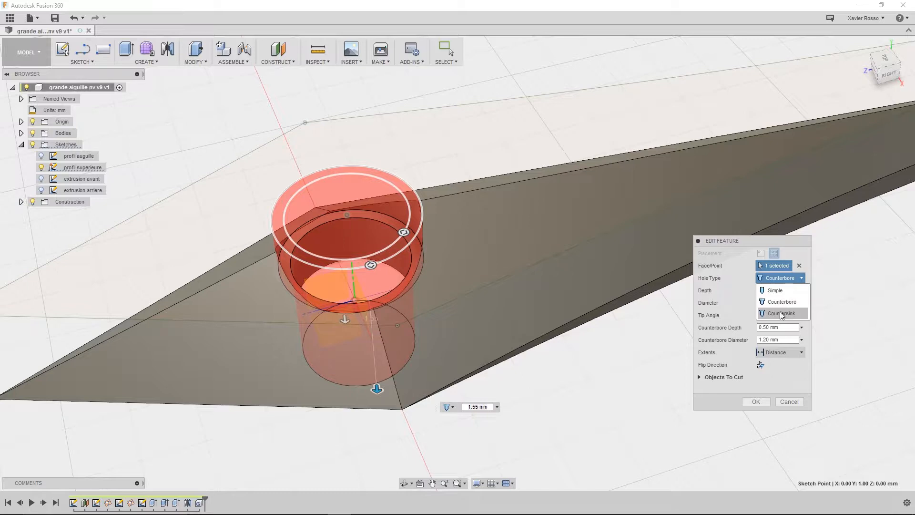
pyautogui.click(775, 314)
pyautogui.keyDown('shift'); pyautogui.moveTo(431, 320); pyautogui.dragTo(471, 251, button='middle'); pyautogui.keyUp('shift')
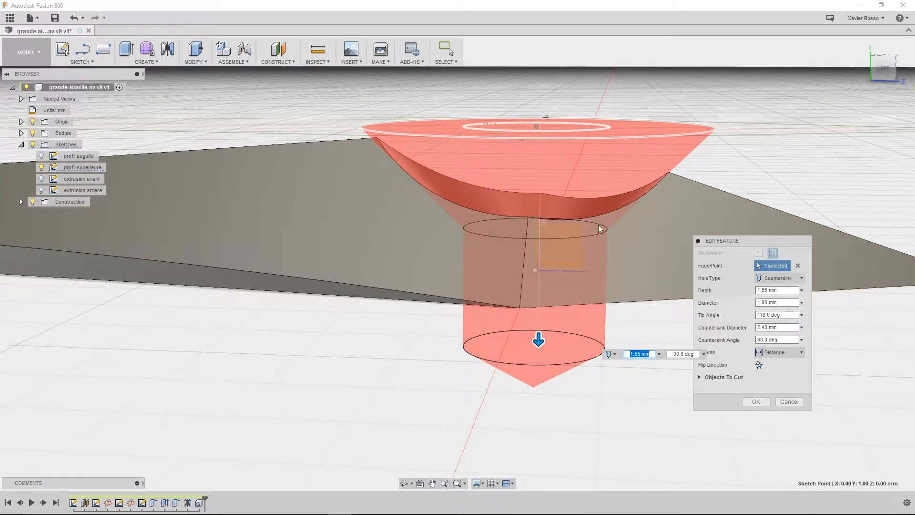
pyautogui.keyDown('shift'); pyautogui.moveTo(627, 254); pyautogui.dragTo(556, 227, button='middle'); pyautogui.keyUp('shift')
# - Change the hole type to Simple, inspect the preview and set the hole's diameter to 1 mm
pyautogui.click(771, 276)
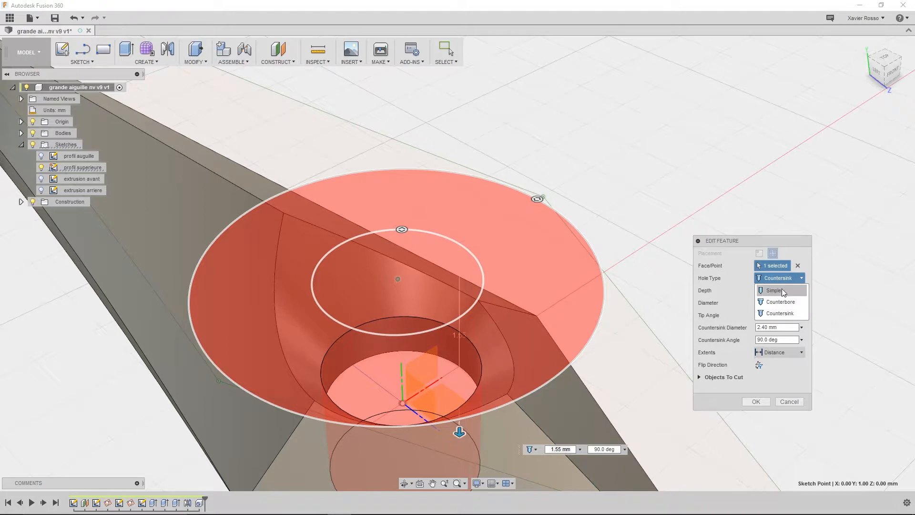
pyautogui.click(775, 291)
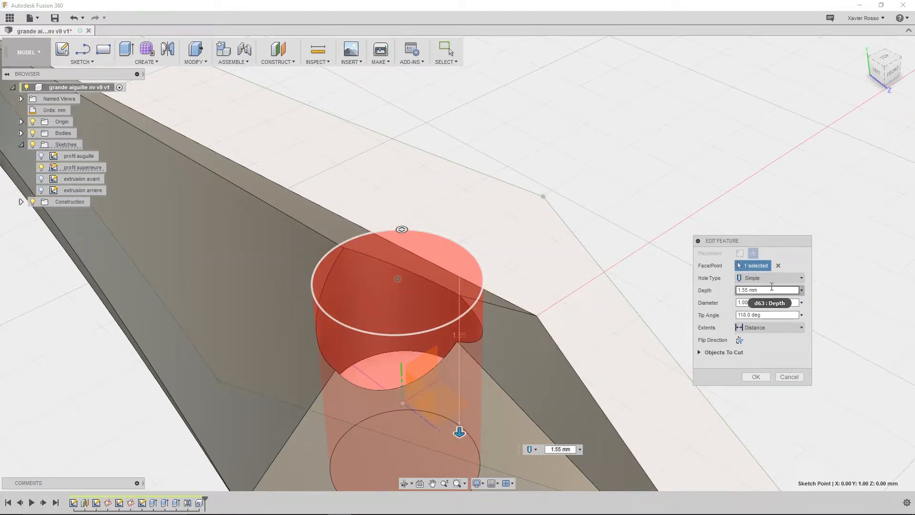
pyautogui.scroll(-3, 447, 303)
pyautogui.keyDown('shift'); pyautogui.moveTo(456, 377); pyautogui.dragTo(493, 339, button='middle'); pyautogui.keyUp('shift')
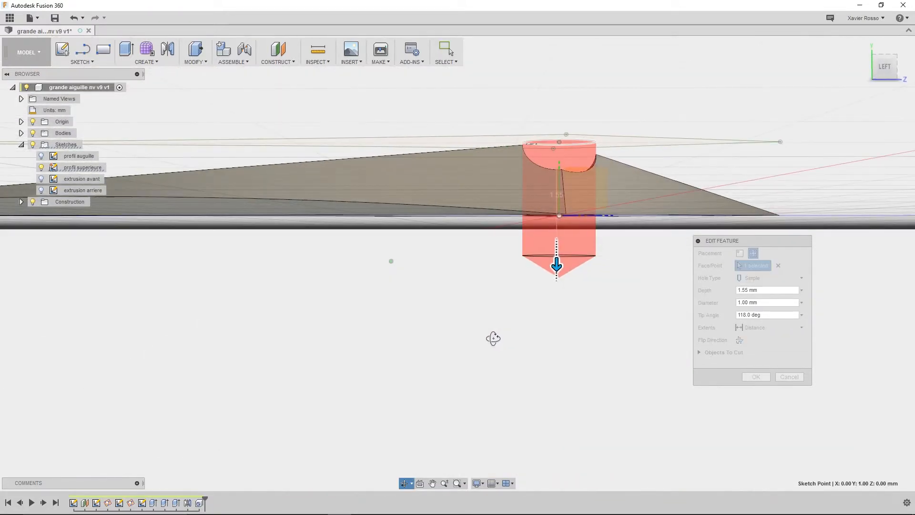
pyautogui.keyDown('shift'); pyautogui.moveTo(594, 230); pyautogui.dragTo(449, 282, button='middle'); pyautogui.keyUp('shift')
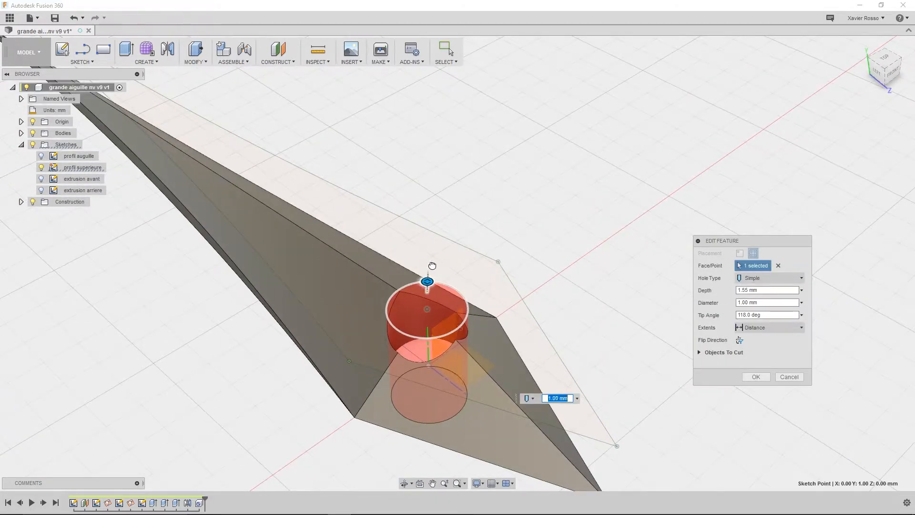
pyautogui.click(761, 302)
pyautogui.write('1')
pyautogui.moveTo(553, 300); pyautogui.dragTo(504, 364, button='middle')
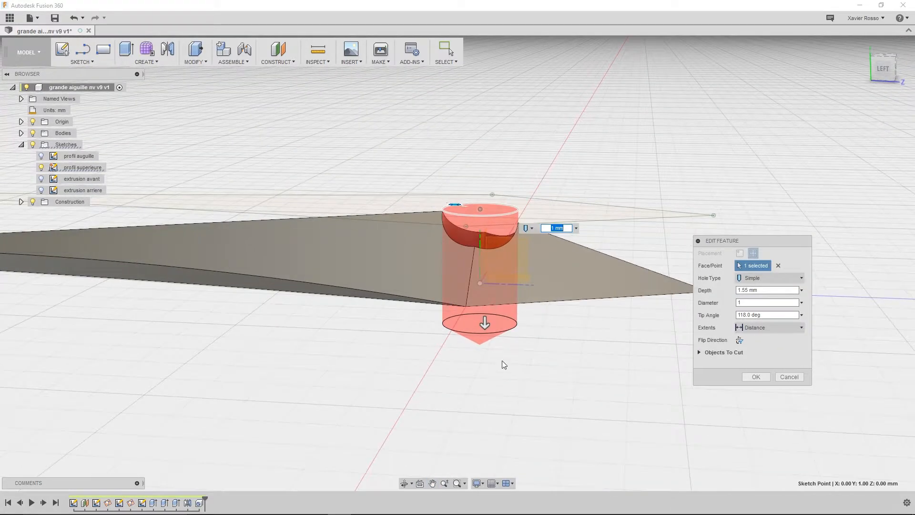
# - Try a tip angle of 180 degrees at the hole's bottom, and set it back to 118 degrees
pyautogui.scroll(8, 502, 361)
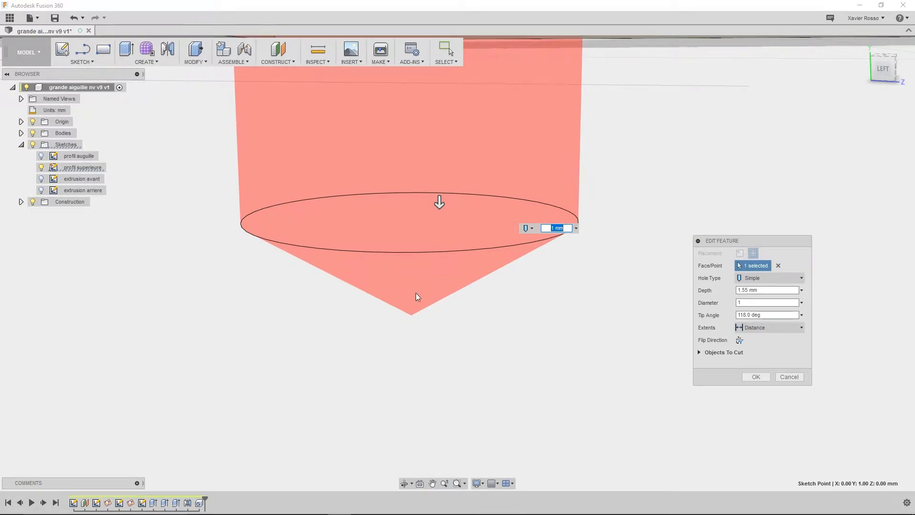
pyautogui.click(785, 315)
pyautogui.write('180')
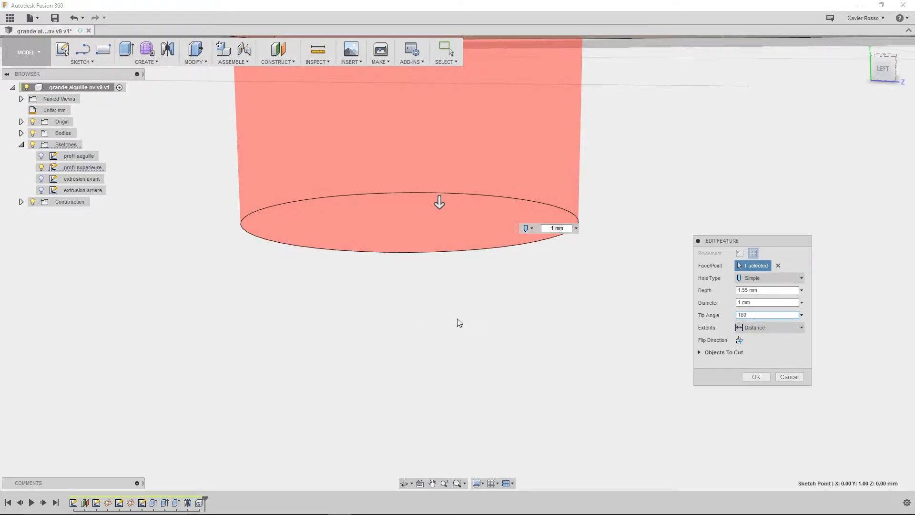
pyautogui.scroll(-5, 445, 289)
pyautogui.keyDown('shift'); pyautogui.moveTo(440, 296); pyautogui.dragTo(491, 306, button='middle'); pyautogui.keyUp('shift')
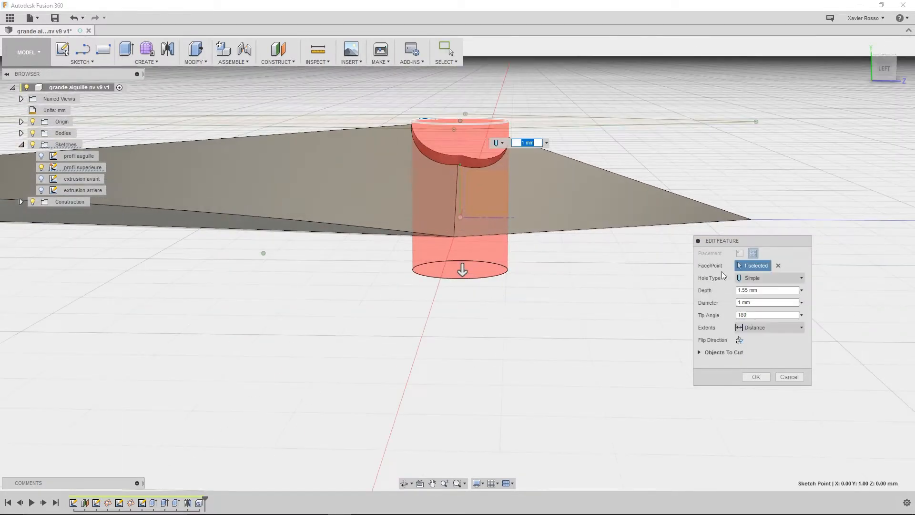
pyautogui.doubleClick(761, 313)
pyautogui.write('11')
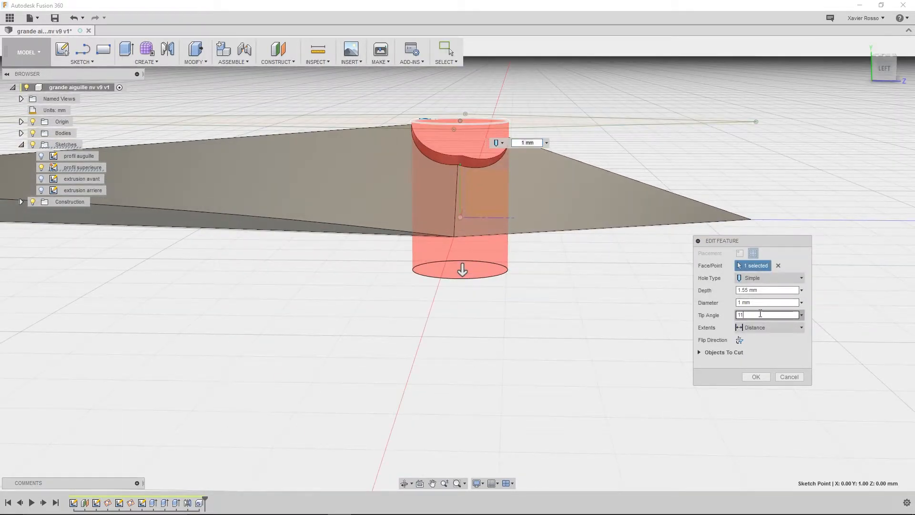
pyautogui.write('8')
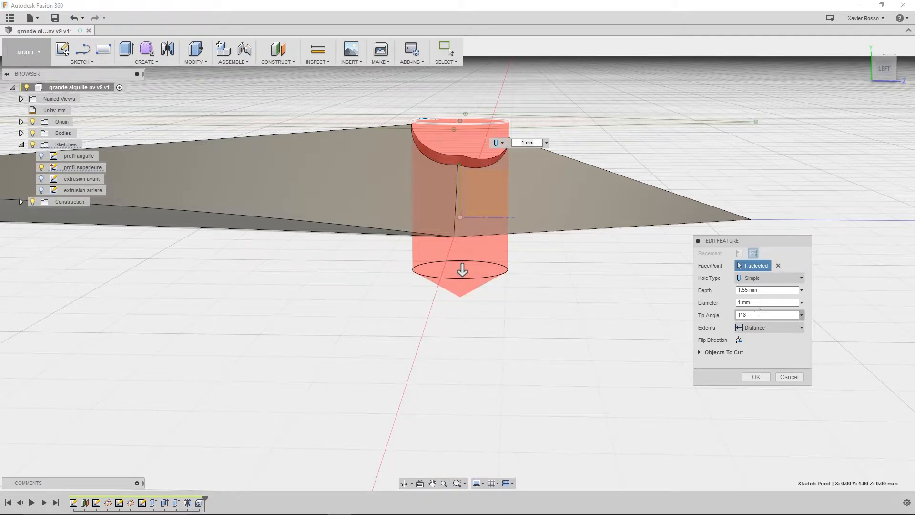
# - Try the All extents option for the hole, return to Distance, and set the depth to 2.00 mm
pyautogui.click(741, 332)
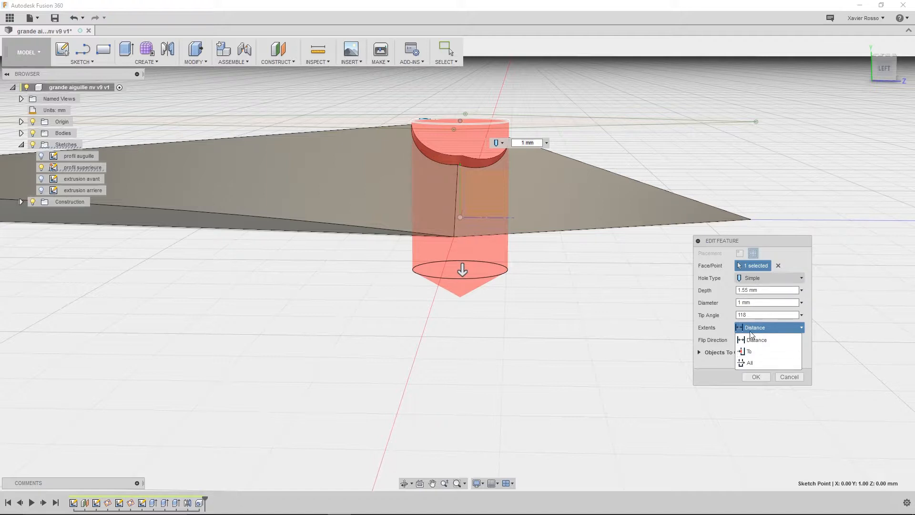
pyautogui.click(758, 363)
pyautogui.moveTo(461, 223); pyautogui.dragTo(461, 310)
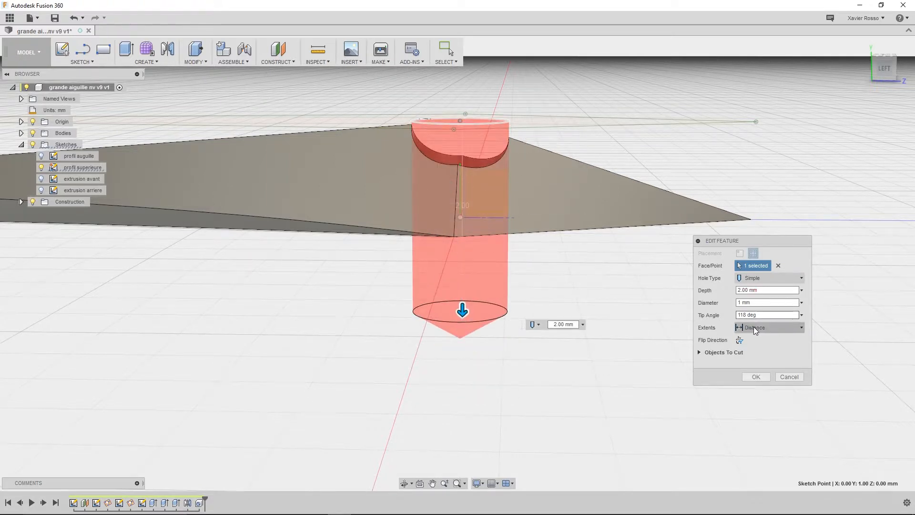
pyautogui.moveTo(465, 267); pyautogui.dragTo(505, 343, button='middle')
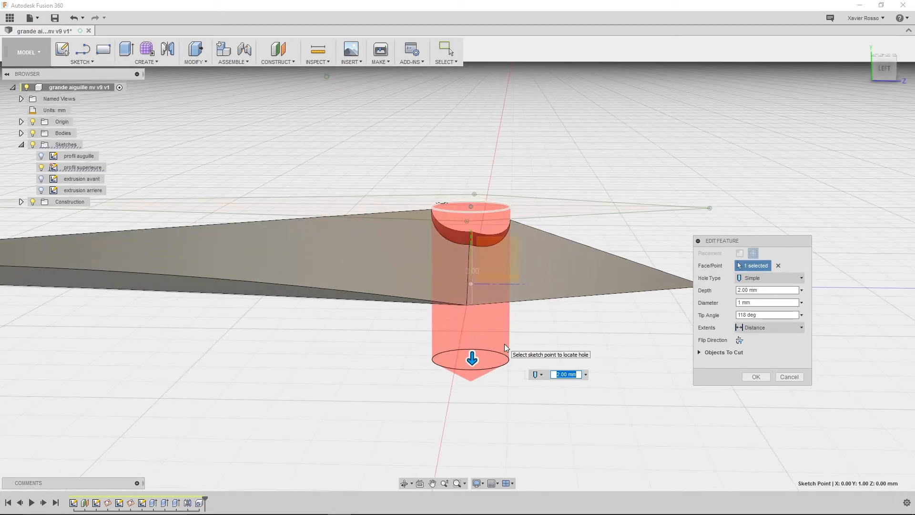
pyautogui.moveTo(742, 236); pyautogui.dragTo(762, 136)
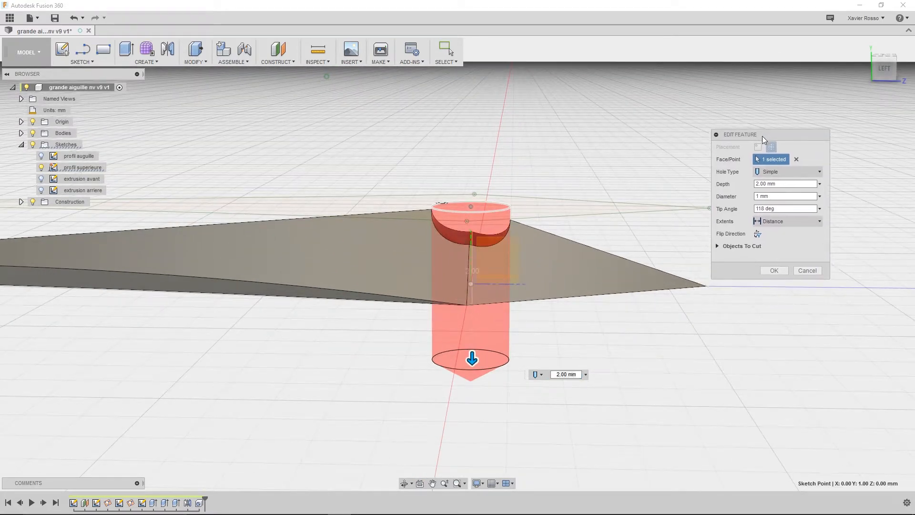
# - Try flipping the hole's direction upward, restore the downward direction, and apply the edited hole
pyautogui.click(758, 233)
pyautogui.moveTo(524, 241); pyautogui.dragTo(538, 309, button='middle')
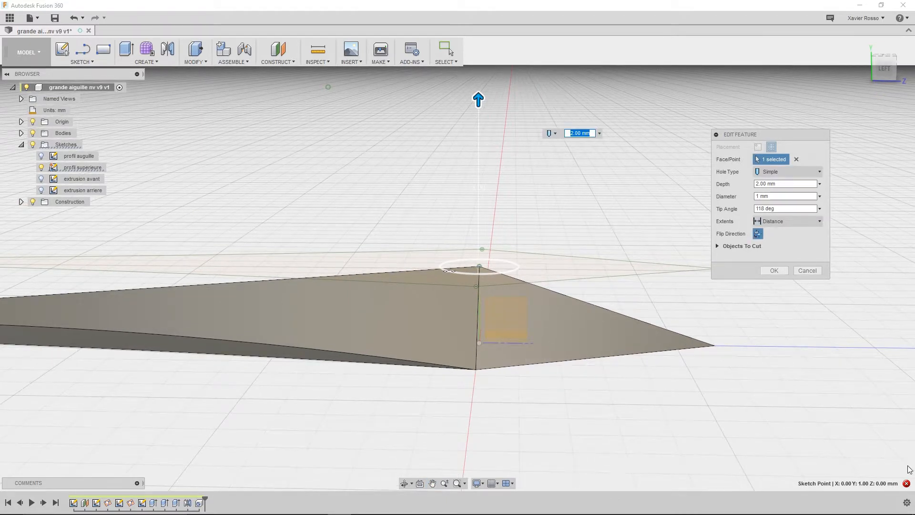
pyautogui.moveTo(880, 485)
pyautogui.click(757, 233)
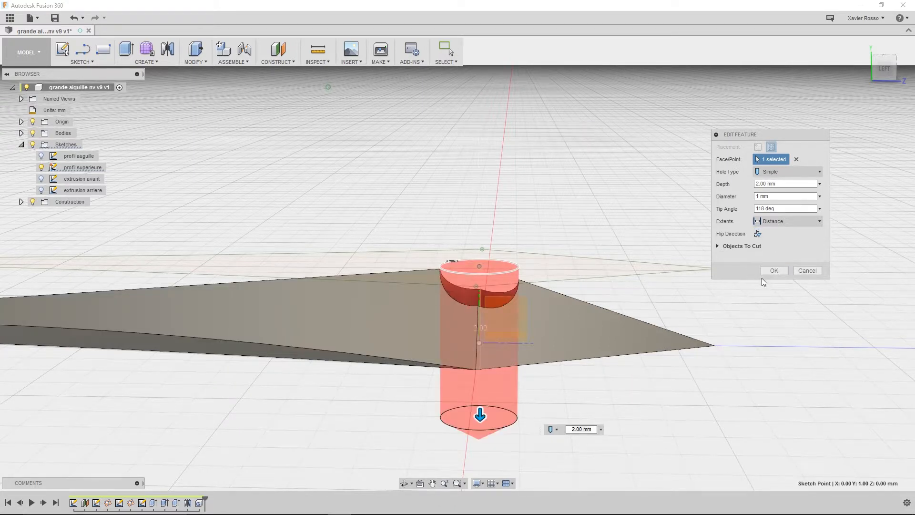
pyautogui.click(772, 270)
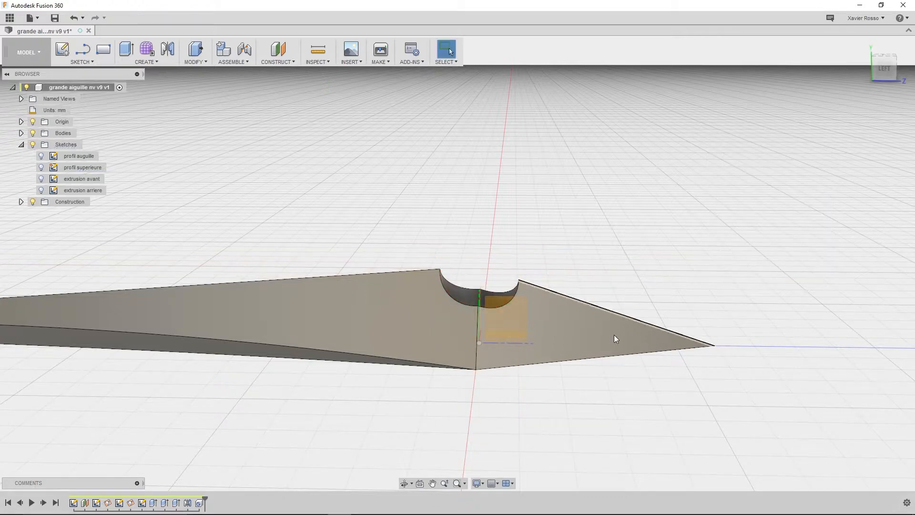
# - Examine the drilled needle and its long lower side edge from several angles
pyautogui.scroll(-5, 464, 340)
pyautogui.keyDown('shift'); pyautogui.moveTo(429, 356); pyautogui.dragTo(532, 331, button='middle'); pyautogui.keyUp('shift')
pyautogui.scroll(5, 532, 329)
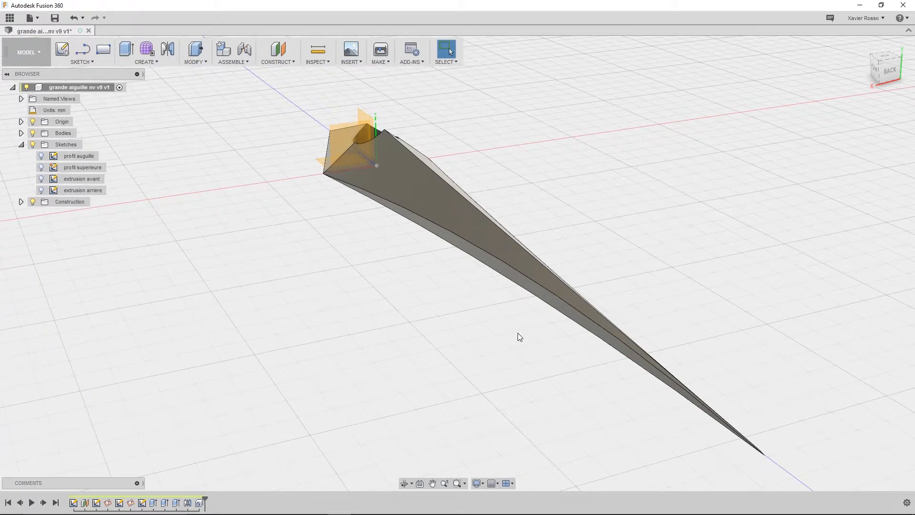
pyautogui.keyDown('shift'); pyautogui.moveTo(373, 175); pyautogui.dragTo(372, 307, button='middle'); pyautogui.keyUp('shift')
pyautogui.scroll(5, 363, 292)
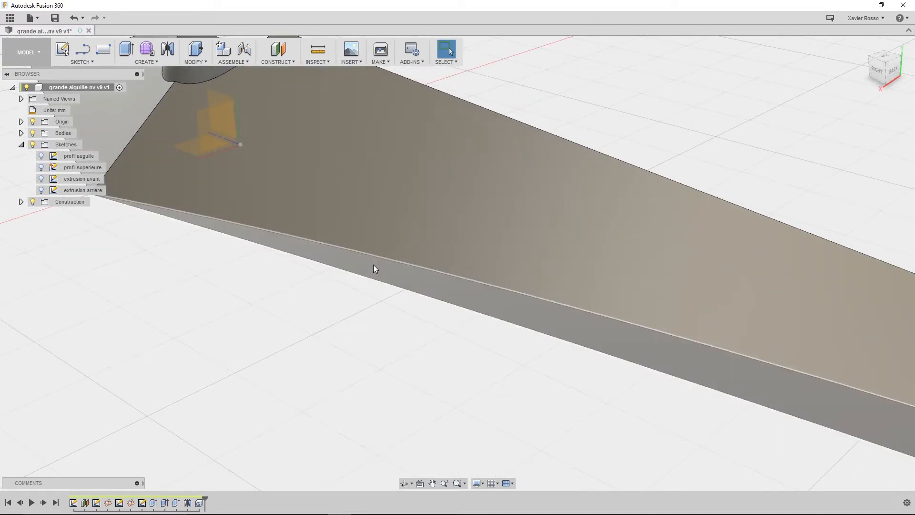
pyautogui.keyDown('shift'); pyautogui.moveTo(373, 267); pyautogui.dragTo(372, 257, button='middle'); pyautogui.keyUp('shift')
pyautogui.click(373, 257)
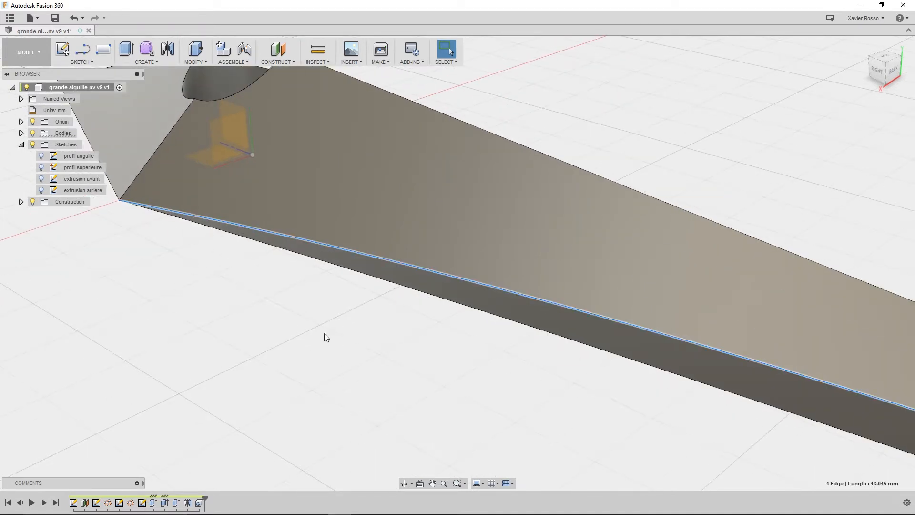
pyautogui.moveTo(298, 281); pyautogui.dragTo(427, 367, button='middle')
pyautogui.moveTo(316, 348); pyautogui.dragTo(356, 359, button='middle')
pyautogui.scroll(-3, 389, 238)
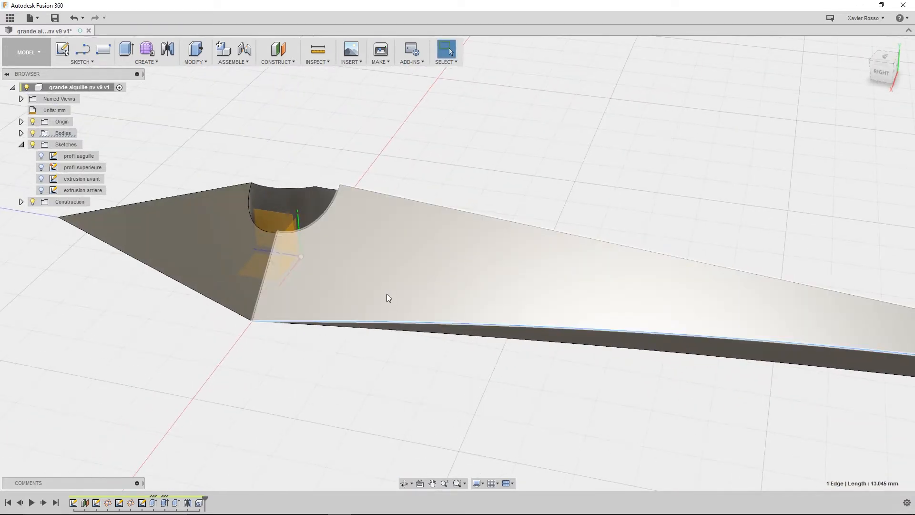
pyautogui.moveTo(316, 222); pyautogui.dragTo(400, 299, button='middle')
# - Start the Chamfer command from one edge of the hole's upper rim, and clear that preselected edge
pyautogui.click(363, 238)
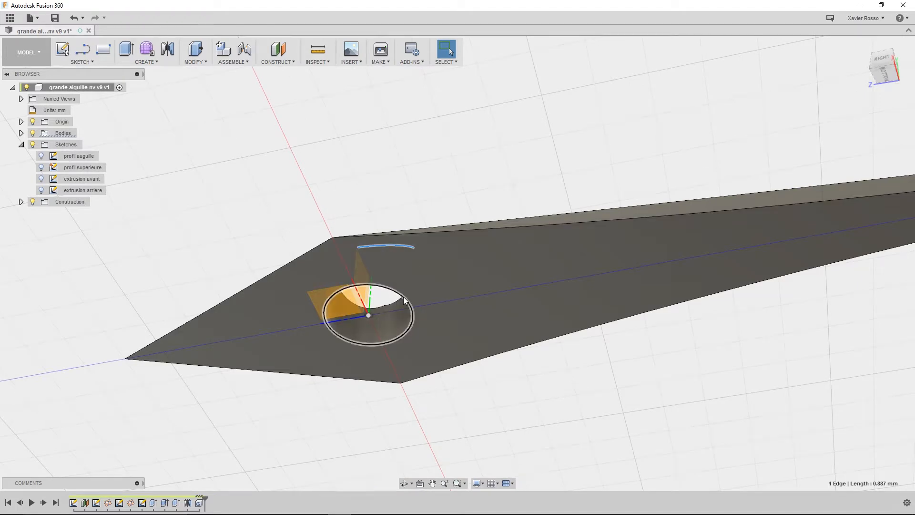
pyautogui.keyDown('shift'); pyautogui.moveTo(449, 167); pyautogui.dragTo(423, 324, button='middle'); pyautogui.keyUp('shift')
pyautogui.scroll(-3, 422, 321)
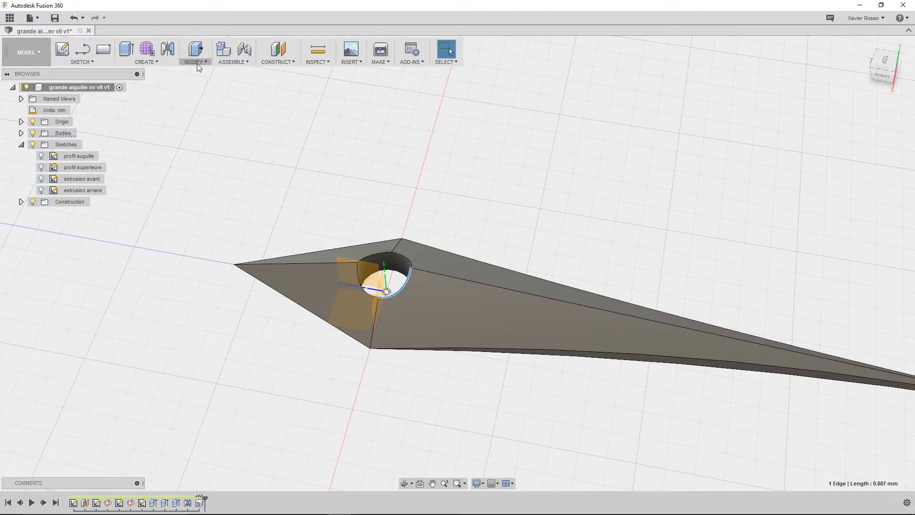
pyautogui.click(198, 63)
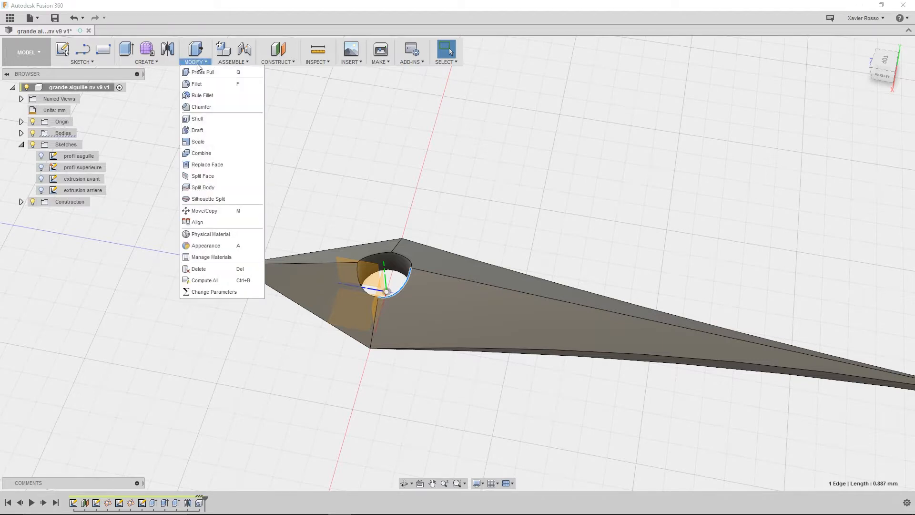
pyautogui.click(199, 108)
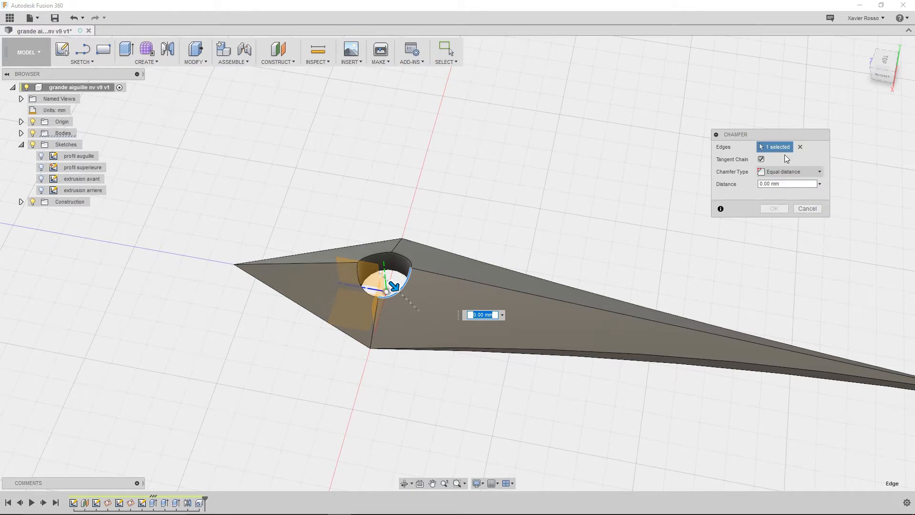
pyautogui.click(801, 147)
# - Select the four edges of the hole's upper rim and its bottom circular edge for the chamfer
pyautogui.scroll(4, 409, 265)
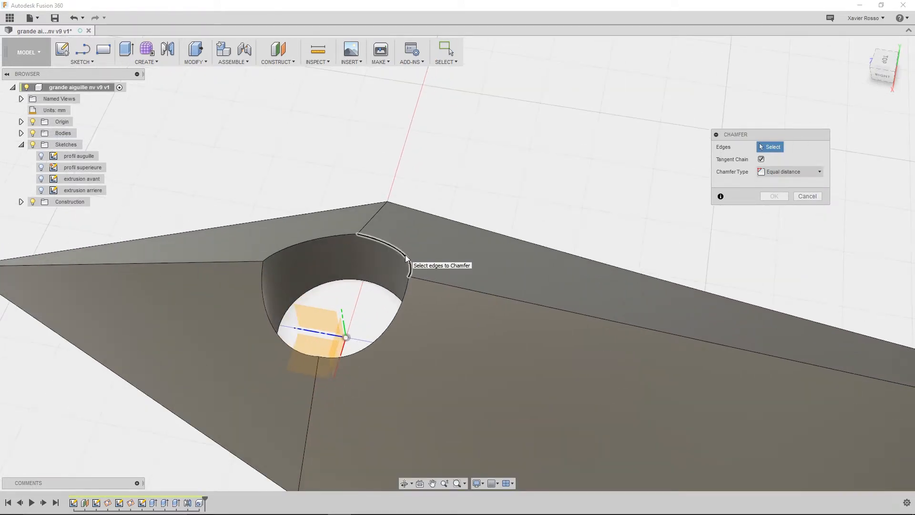
pyautogui.click(405, 255)
pyautogui.click(307, 236)
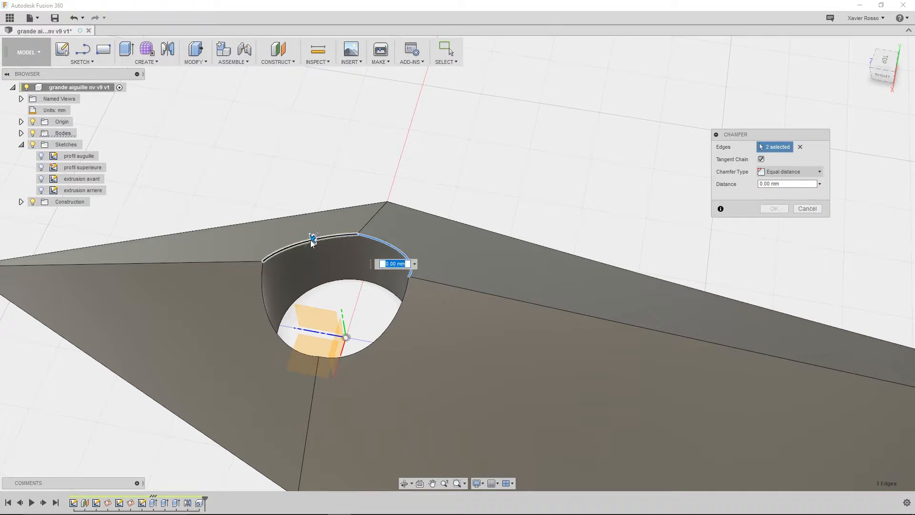
pyautogui.click(264, 296)
pyautogui.click(382, 335)
pyautogui.keyDown('shift'); pyautogui.moveTo(364, 305); pyautogui.dragTo(394, 286, button='middle'); pyautogui.keyUp('shift')
pyautogui.click(393, 286)
pyautogui.keyDown('shift'); pyautogui.moveTo(478, 202); pyautogui.dragTo(446, 310, button='middle'); pyautogui.keyUp('shift')
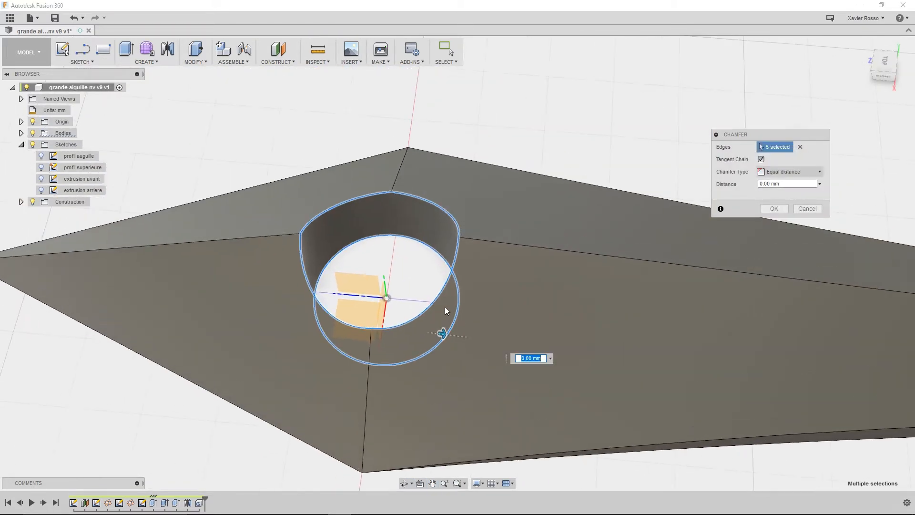
# - Set the chamfer distance to 0.05 mm and inspect the beveled rim from the right-side view
pyautogui.click(786, 184)
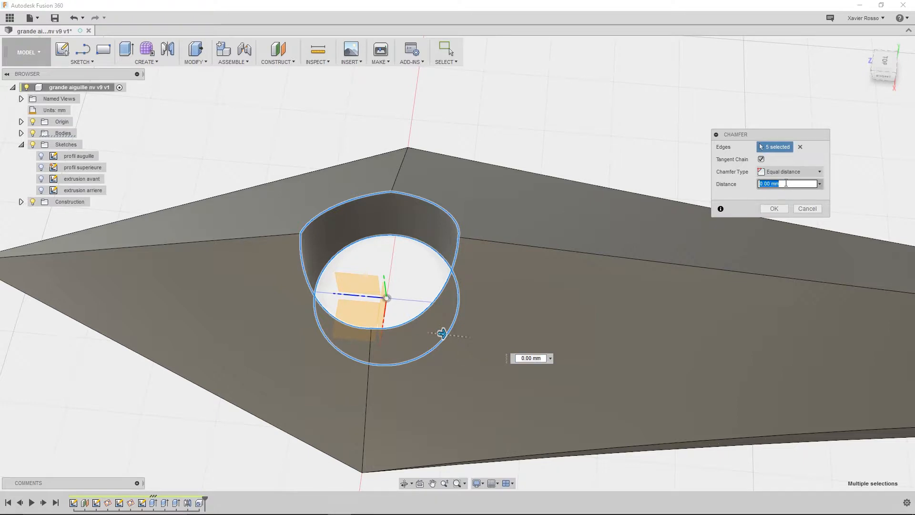
pyautogui.write('0.05')
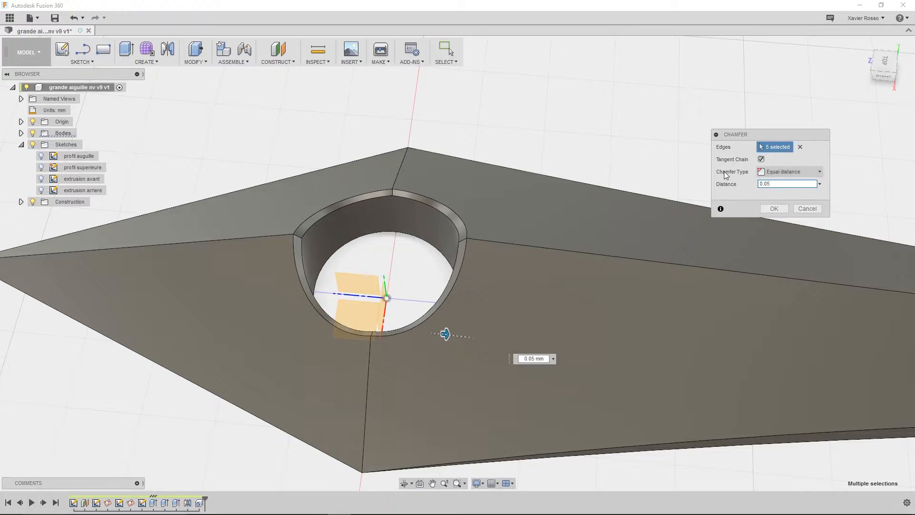
pyautogui.click(785, 171)
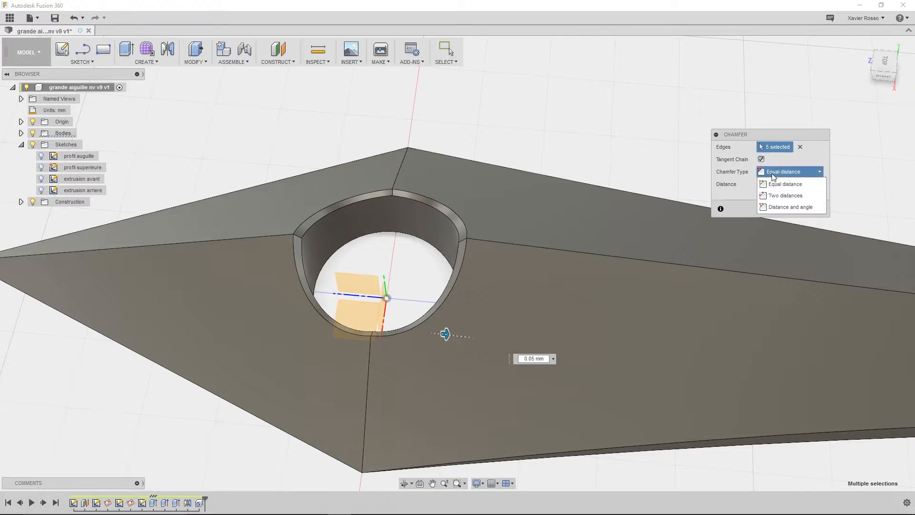
pyautogui.keyDown('shift'); pyautogui.moveTo(581, 190); pyautogui.dragTo(762, 127, button='middle'); pyautogui.keyUp('shift')
pyautogui.click(885, 71)
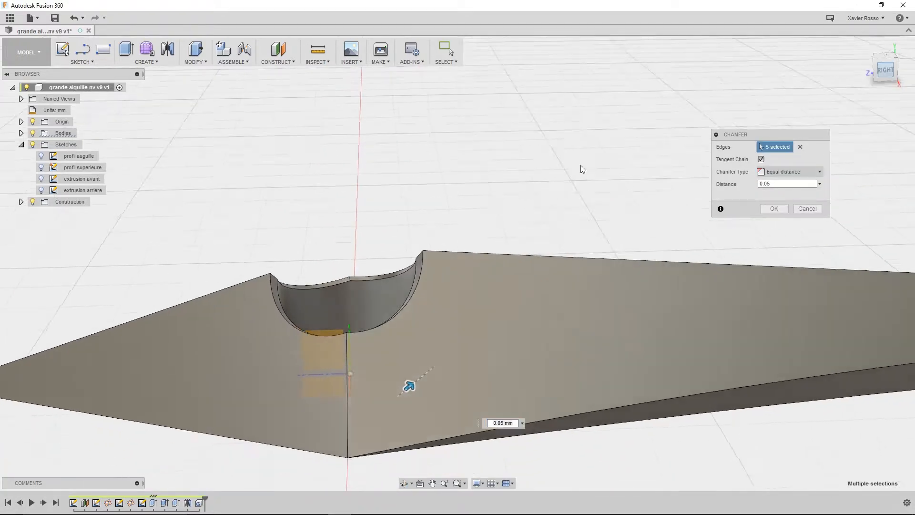
pyautogui.scroll(5, 413, 173)
pyautogui.scroll(2, 395, 188)
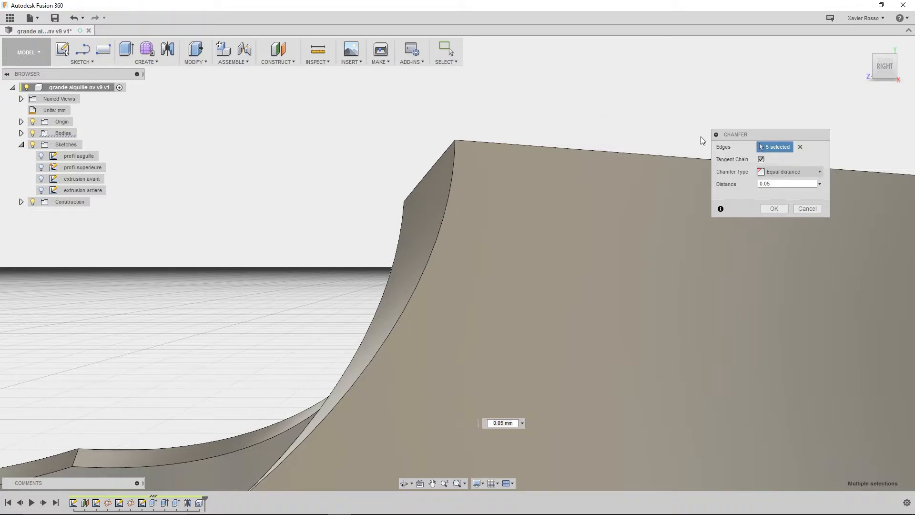
# - Try the Two distances chamfer type with a first distance of 0.1 mm, and examine the uneven bevel on the rim
pyautogui.click(788, 174)
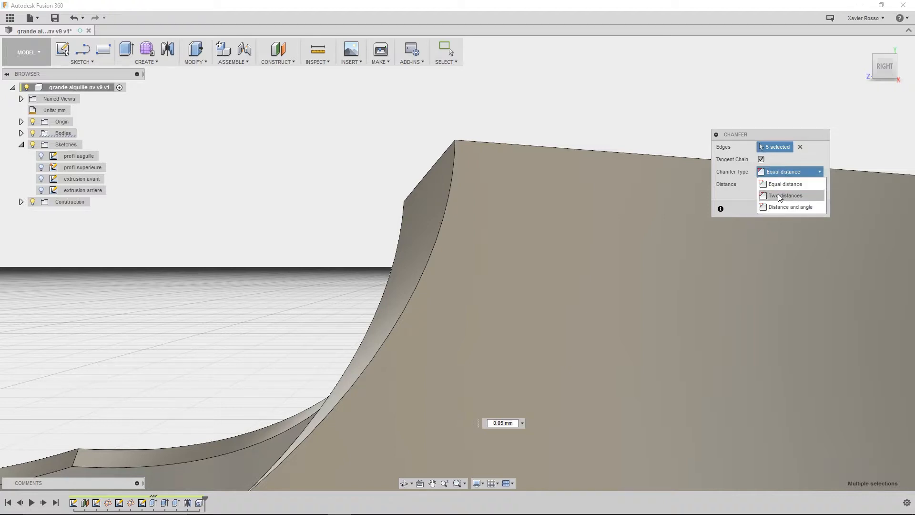
pyautogui.click(779, 196)
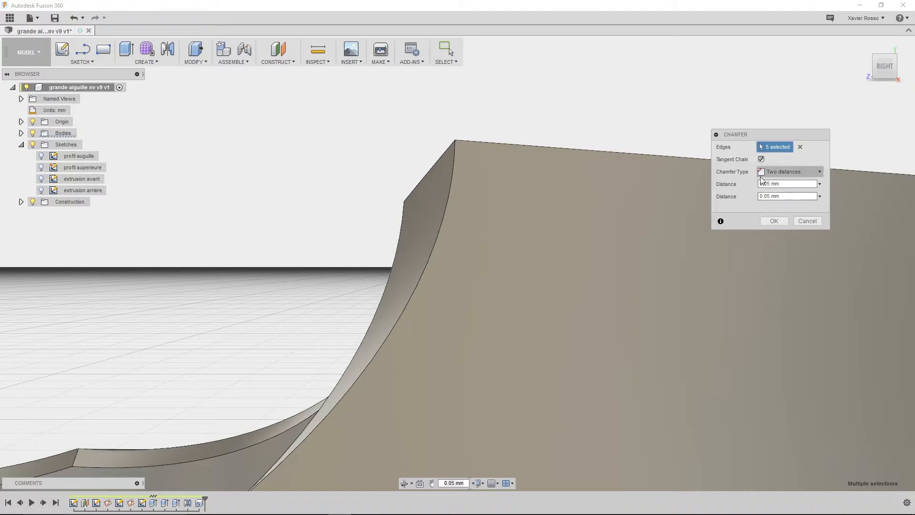
pyautogui.click(784, 185)
pyautogui.write('1')
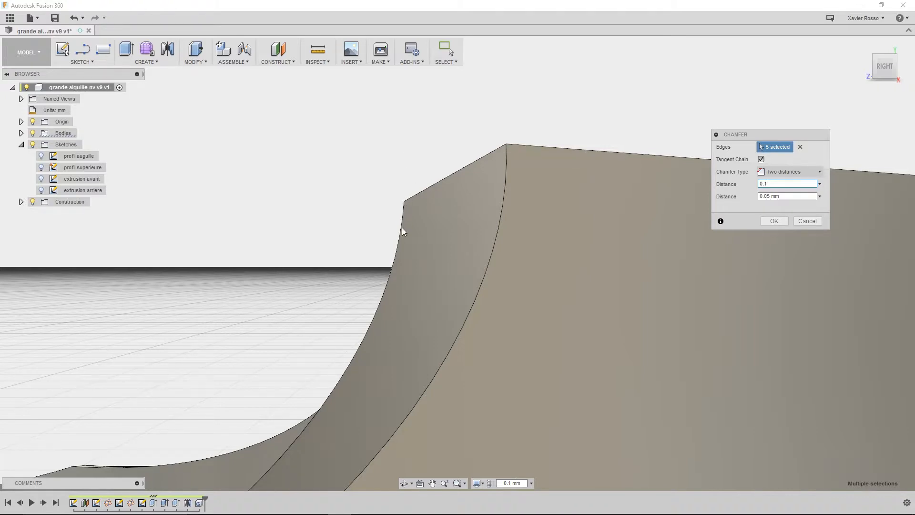
pyautogui.scroll(-10, 402, 228)
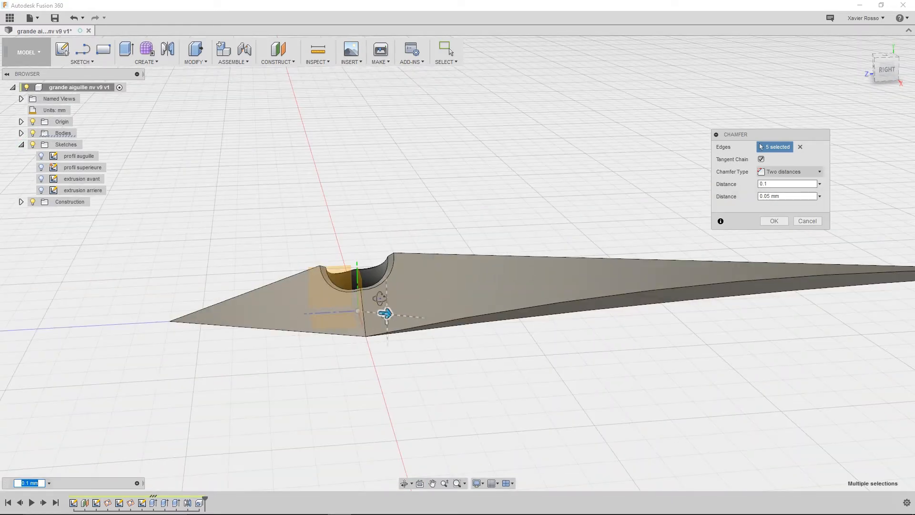
pyautogui.keyDown('shift'); pyautogui.moveTo(380, 297); pyautogui.dragTo(482, 251, button='middle'); pyautogui.keyUp('shift')
pyautogui.scroll(-3, 358, 297)
pyautogui.scroll(5, 366, 296)
pyautogui.scroll(4, 365, 296)
pyautogui.keyDown('shift'); pyautogui.moveTo(482, 251); pyautogui.dragTo(436, 217, button='middle'); pyautogui.keyUp('shift')
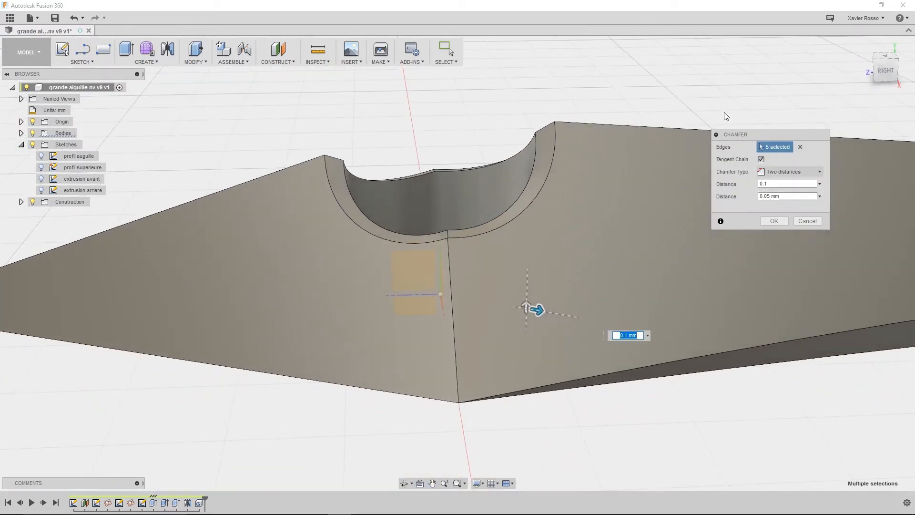
pyautogui.click(885, 70)
pyautogui.moveTo(469, 130); pyautogui.dragTo(463, 351, button='middle')
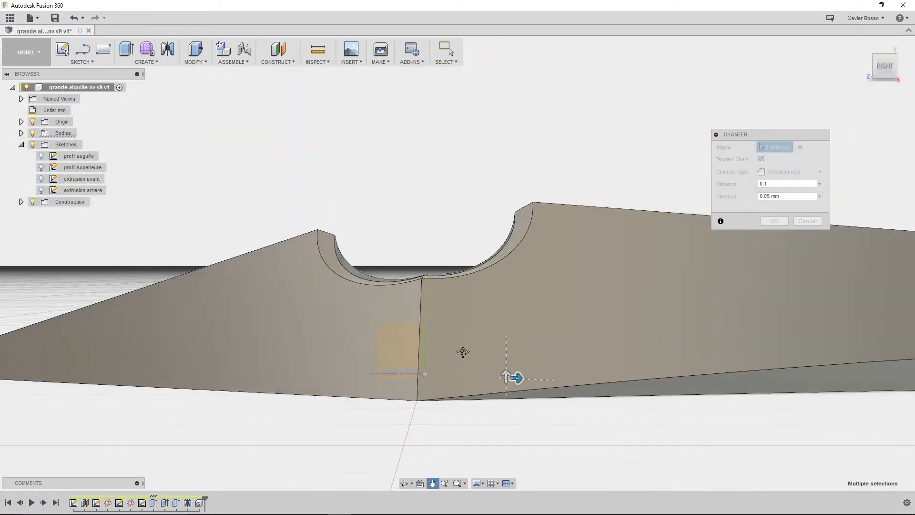
# - Try the Distance and angle chamfer type with an angle of 50 degrees
pyautogui.click(793, 172)
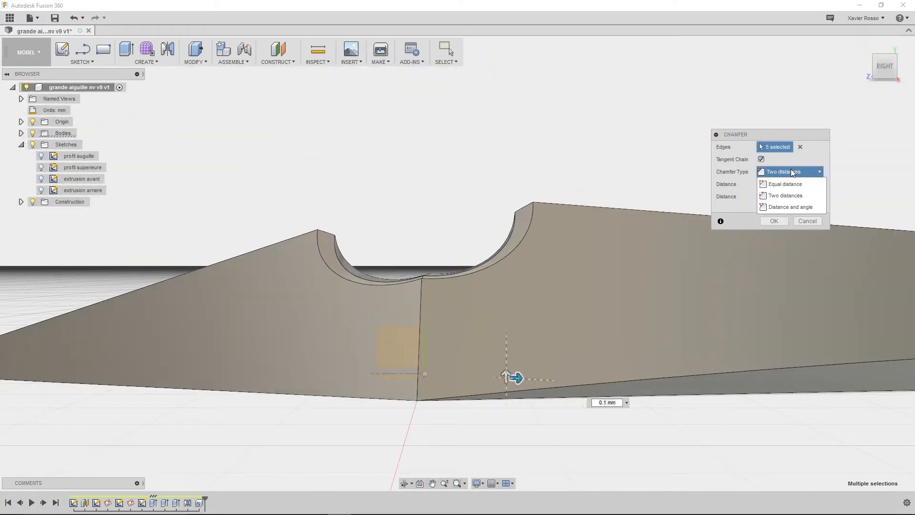
pyautogui.click(784, 208)
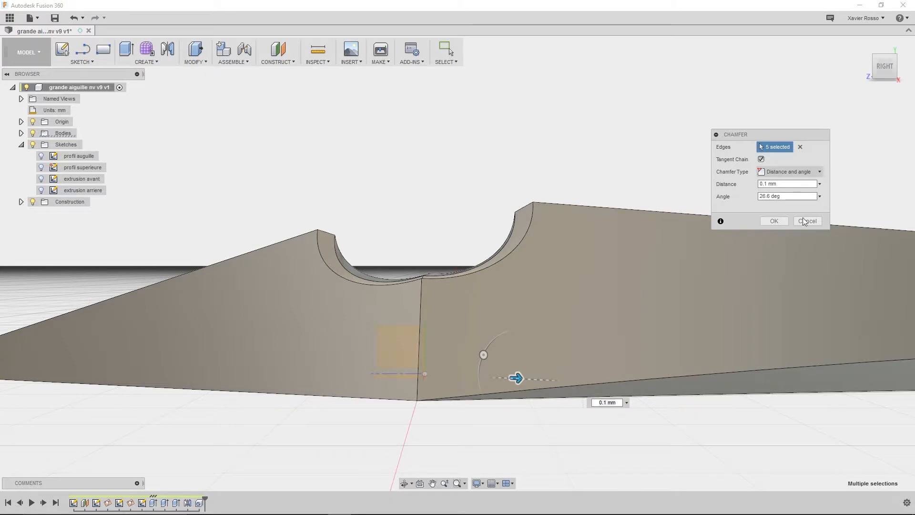
pyautogui.click(794, 197)
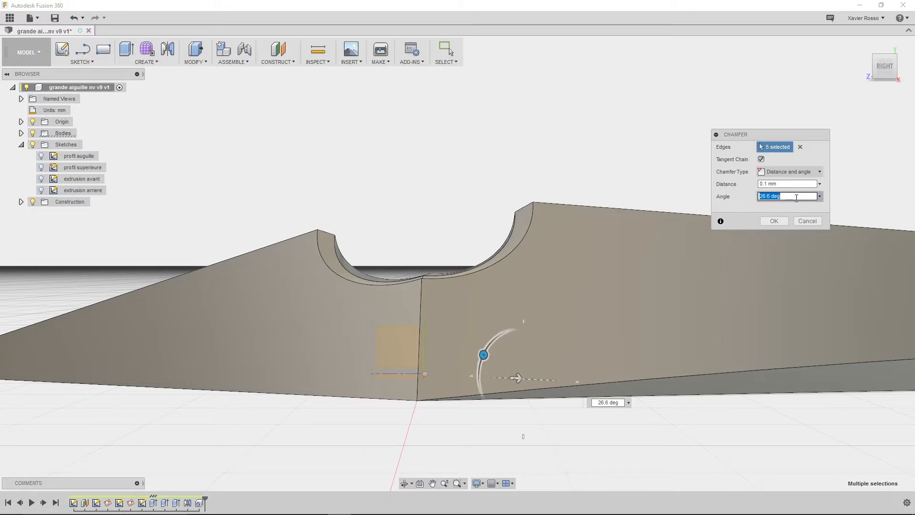
pyautogui.write('50')
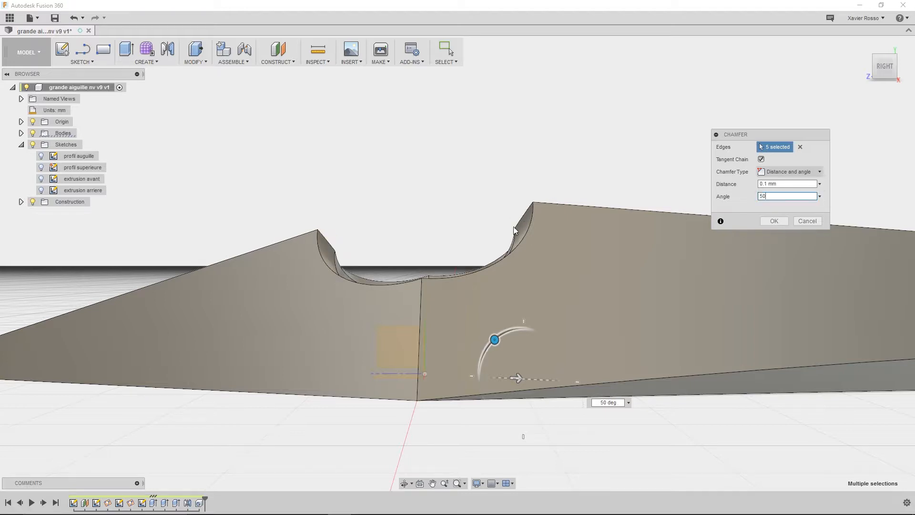
pyautogui.doubleClick(761, 196)
# - Set the chamfer type back to Equal distance, apply the chamfer to the hole's edges, and inspect the rim
pyautogui.click(784, 172)
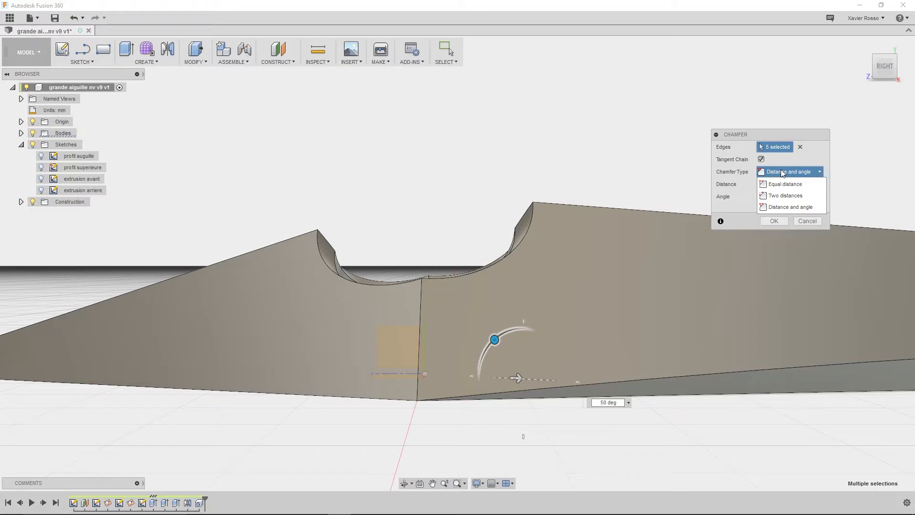
pyautogui.click(779, 184)
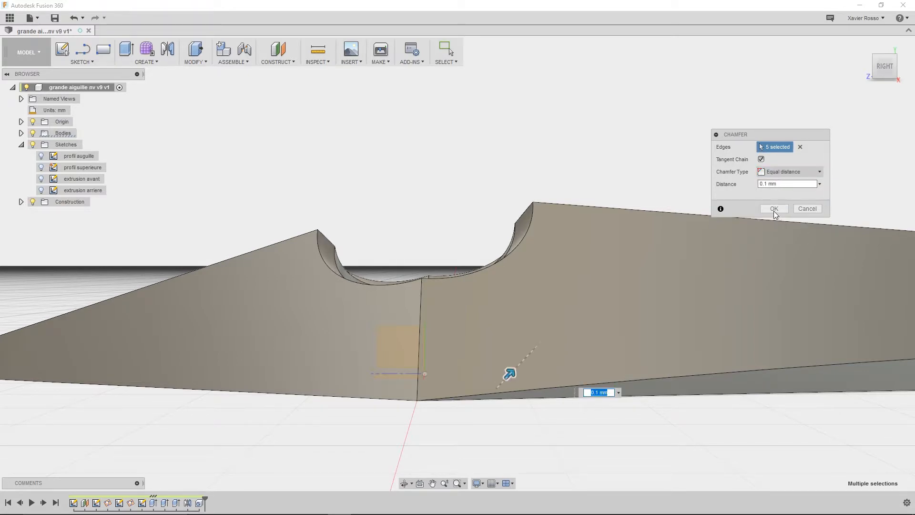
pyautogui.click(774, 210)
pyautogui.keyDown('shift'); pyautogui.moveTo(599, 203); pyautogui.dragTo(434, 299, button='middle'); pyautogui.keyUp('shift')
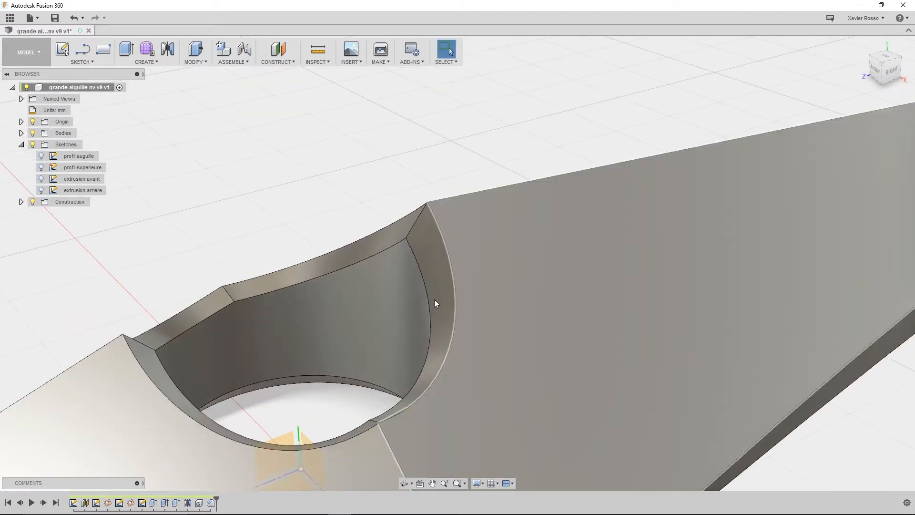
pyautogui.scroll(-3, 433, 248)
pyautogui.scroll(-5, 432, 247)
pyautogui.keyDown('shift'); pyautogui.moveTo(433, 247); pyautogui.dragTo(428, 338, button='middle'); pyautogui.keyUp('shift')
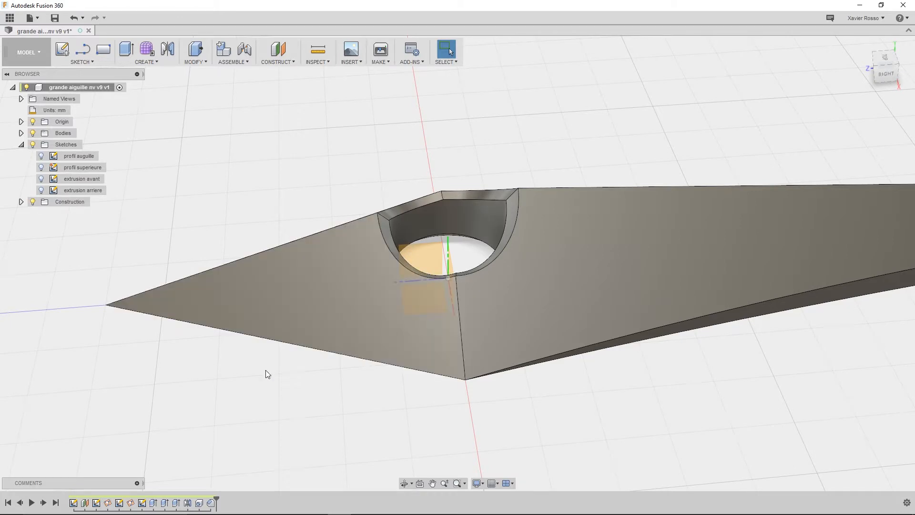
# - Edit the hole's chamfer feature and set its distance to 0.05 mm
pyautogui.doubleClick(211, 503)
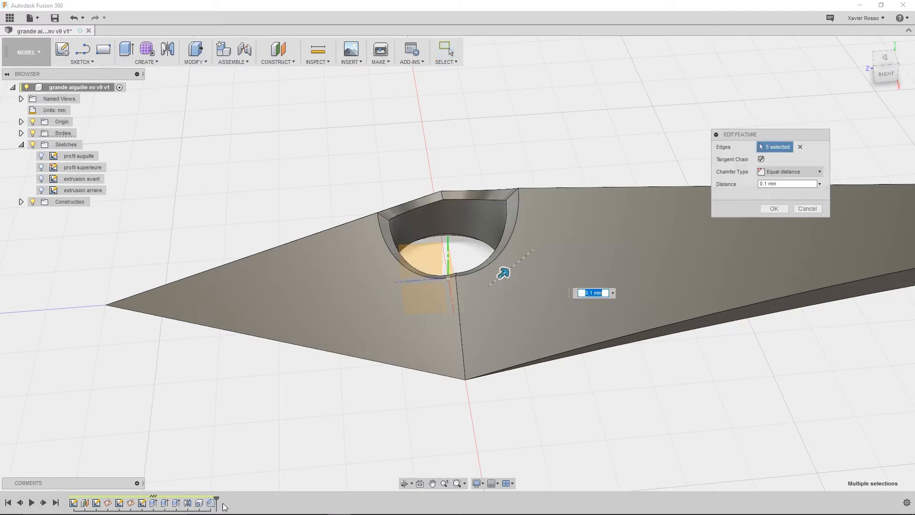
pyautogui.click(784, 184)
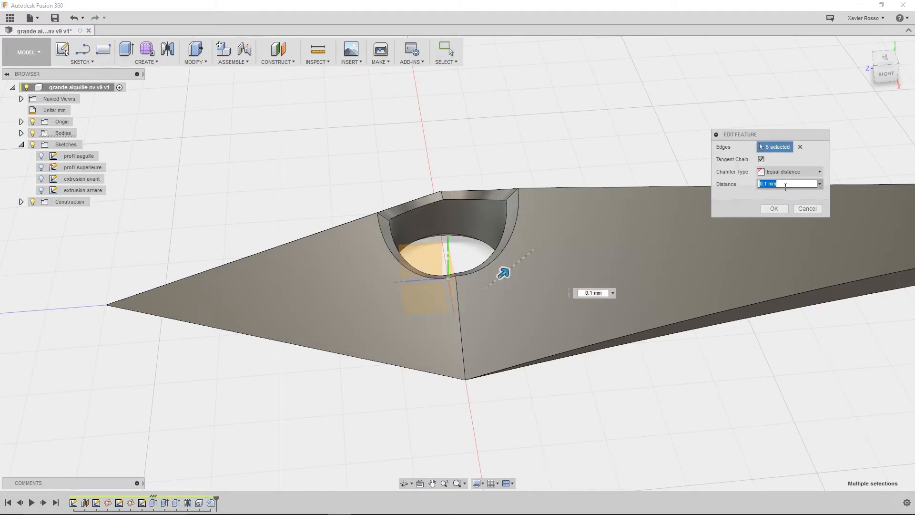
pyautogui.write('0.05')
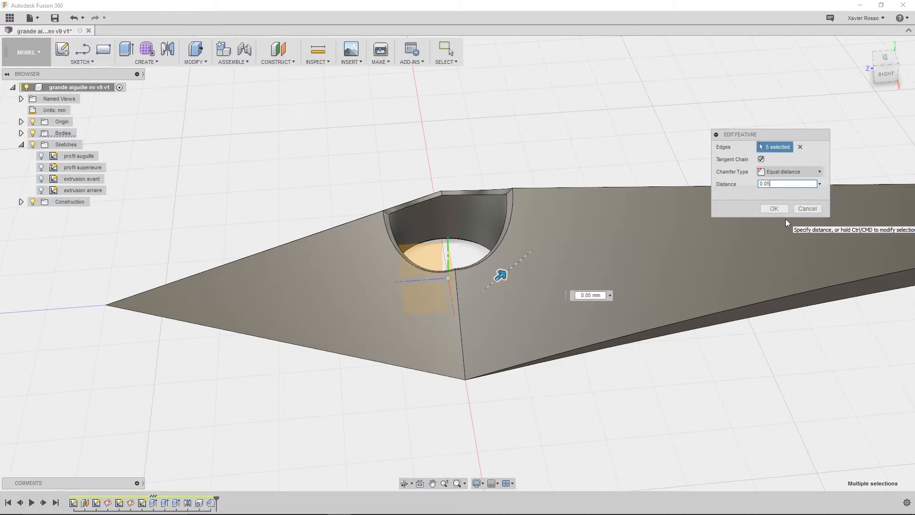
pyautogui.press('Return')
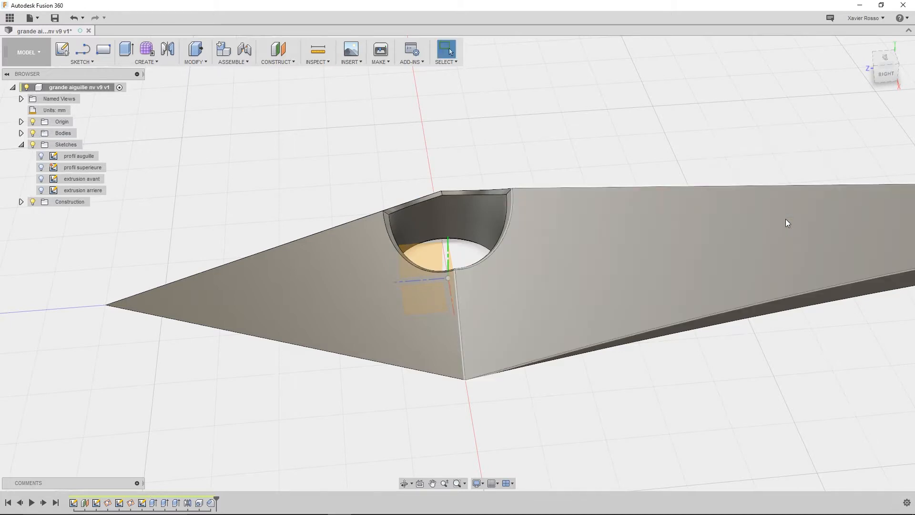
pyautogui.moveTo(457, 290); pyautogui.dragTo(374, 335, button='middle')
pyautogui.scroll(-3, 382, 316)
pyautogui.scroll(2, 350, 313)
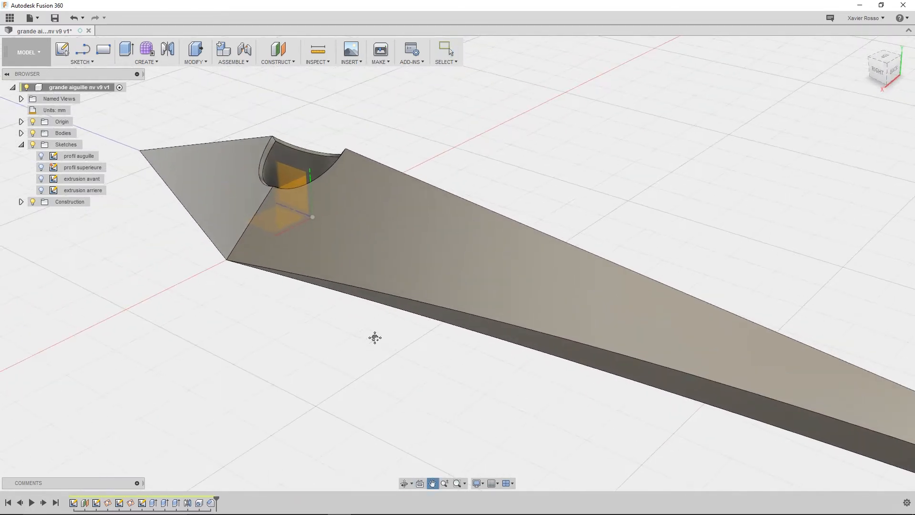
pyautogui.click(378, 299)
pyautogui.keyDown('shift'); pyautogui.click(212, 241); pyautogui.keyUp('shift')
pyautogui.keyDown('shift'); pyautogui.moveTo(238, 307); pyautogui.dragTo(275, 339, button='middle'); pyautogui.keyUp('shift')
pyautogui.keyDown('shift'); pyautogui.click(159, 325); pyautogui.keyUp('shift')
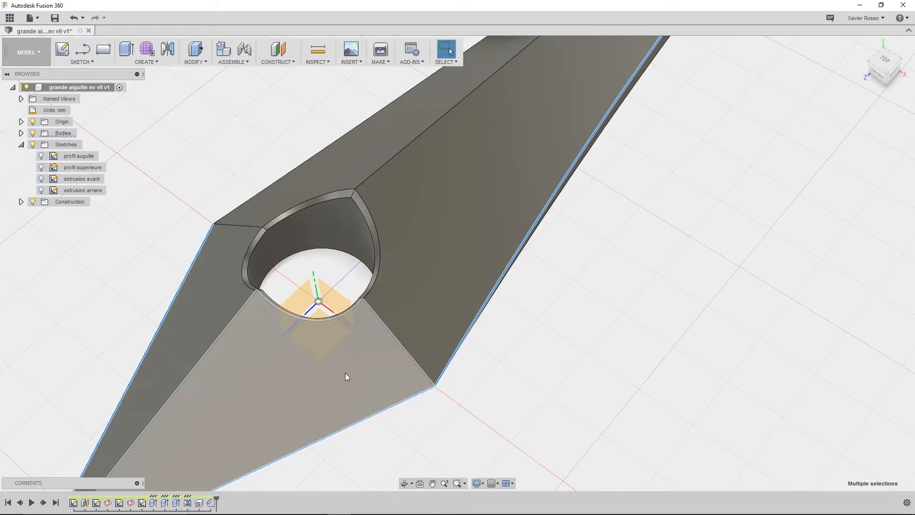
pyautogui.scroll(-4, 273, 359)
pyautogui.keyDown('shift'); pyautogui.click(253, 344); pyautogui.keyUp('shift')
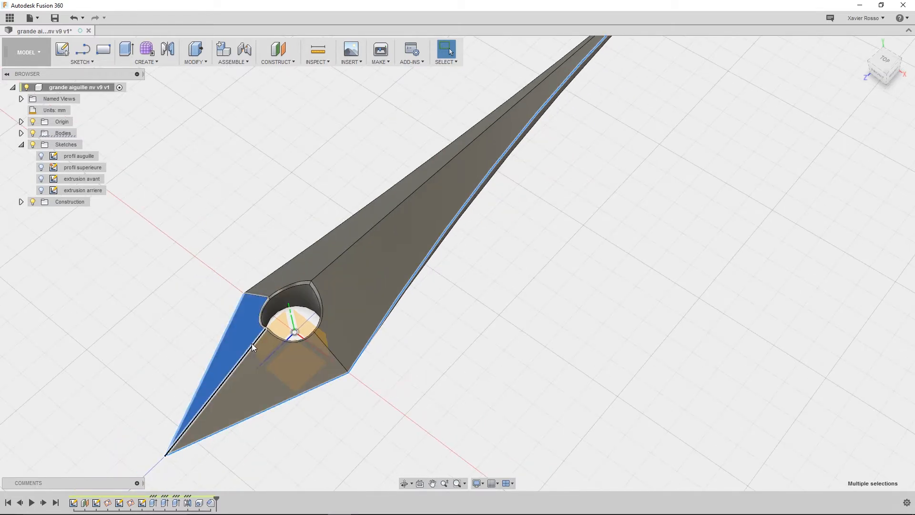
pyautogui.keyDown('shift'); pyautogui.moveTo(385, 307); pyautogui.dragTo(364, 330, button='middle'); pyautogui.keyUp('shift')
pyautogui.click(425, 398)
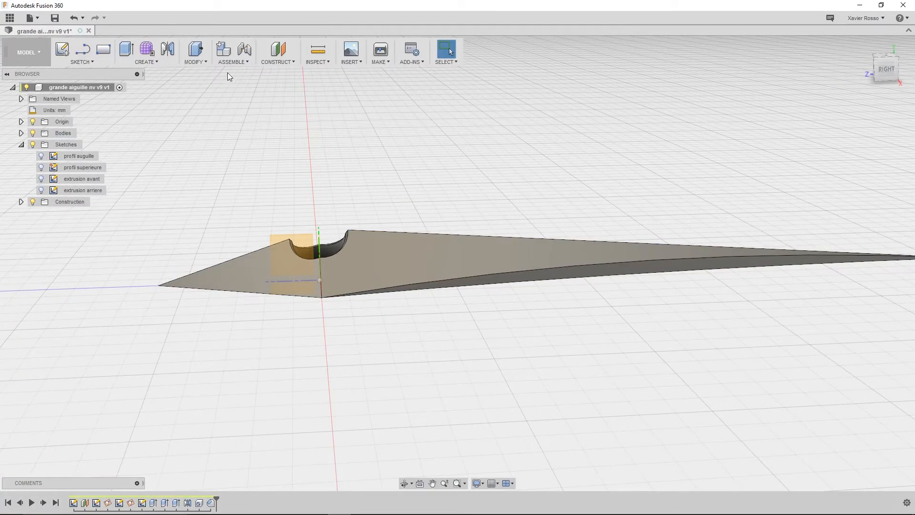
# - Try a Rule Fillet on all edges of one long slanted face, with a radius of 0.4 mm
pyautogui.click(206, 64)
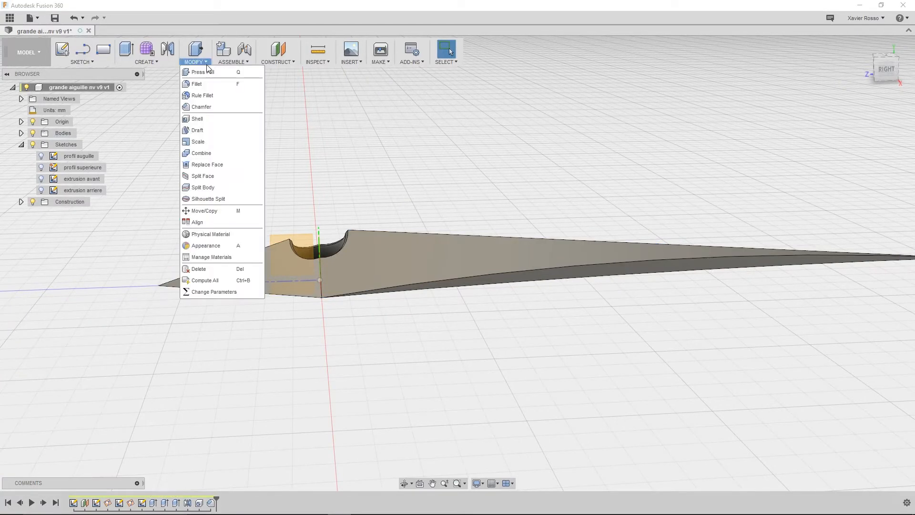
pyautogui.click(207, 97)
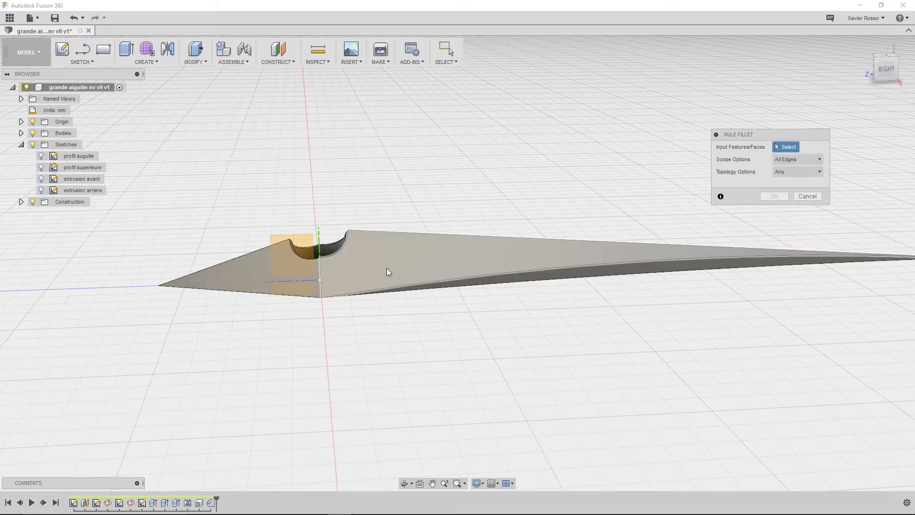
pyautogui.click(426, 251)
pyautogui.keyDown('shift'); pyautogui.moveTo(431, 311); pyautogui.dragTo(467, 323, button='middle'); pyautogui.keyUp('shift')
pyautogui.scroll(3, 333, 302)
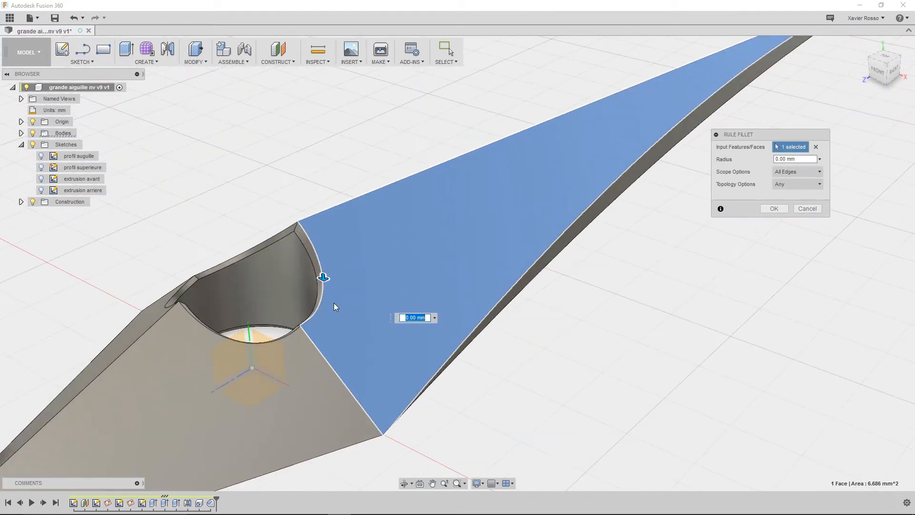
pyautogui.moveTo(323, 278); pyautogui.dragTo(323, 281)
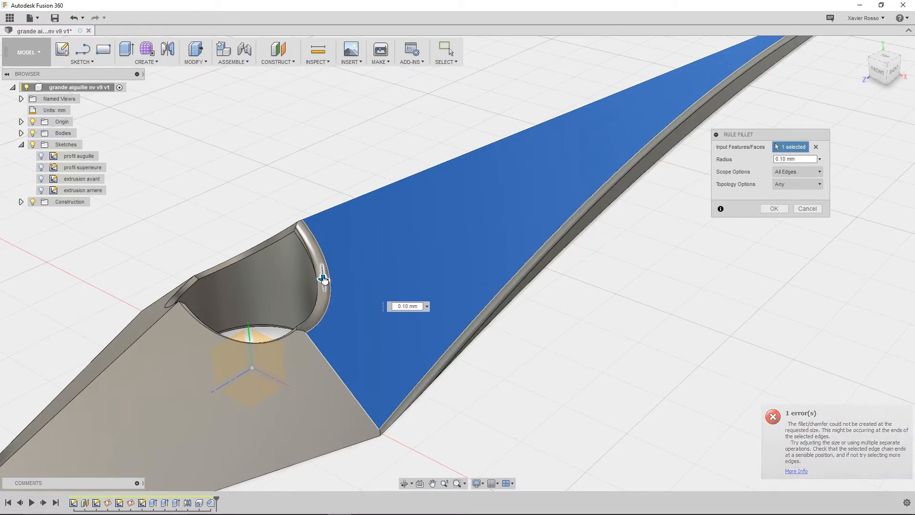
pyautogui.click(323, 280)
pyautogui.moveTo(323, 279); pyautogui.dragTo(321, 289)
pyautogui.keyDown('shift'); pyautogui.moveTo(515, 351); pyautogui.dragTo(548, 334, button='middle'); pyautogui.keyUp('shift')
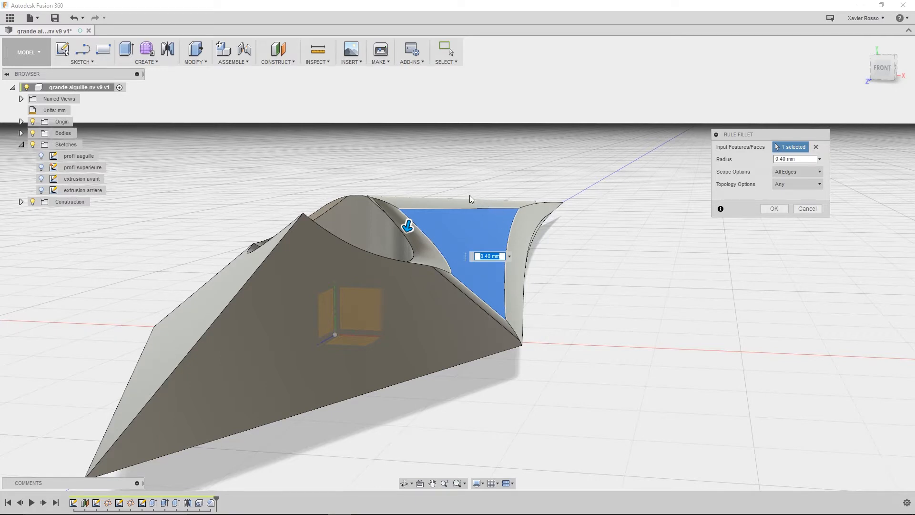
pyautogui.keyDown('shift'); pyautogui.moveTo(521, 333); pyautogui.dragTo(317, 310, button='middle'); pyautogui.keyUp('shift')
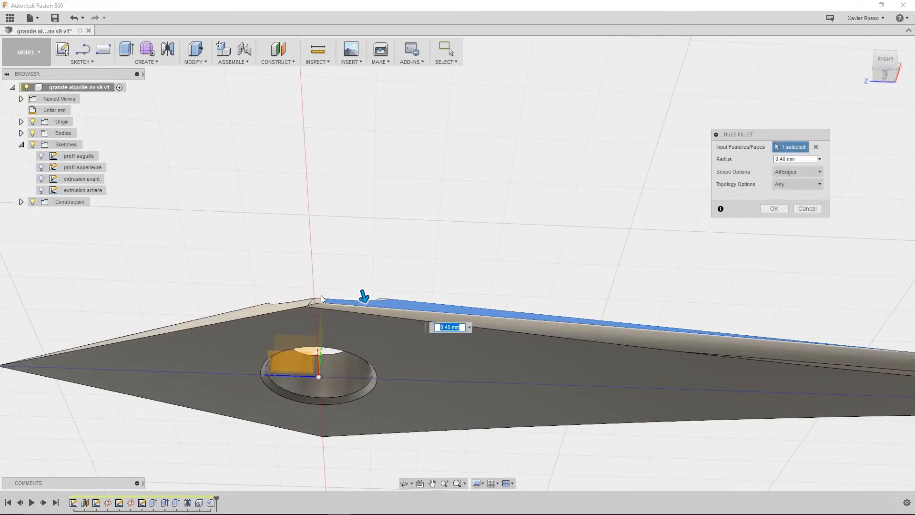
pyautogui.keyDown('shift'); pyautogui.moveTo(367, 296); pyautogui.dragTo(286, 346, button='middle'); pyautogui.keyUp('shift')
# - Try adding the adjoining short slanted face to the Rule Fillet with a radius of 0.1 mm, and cancel it
pyautogui.click(158, 346)
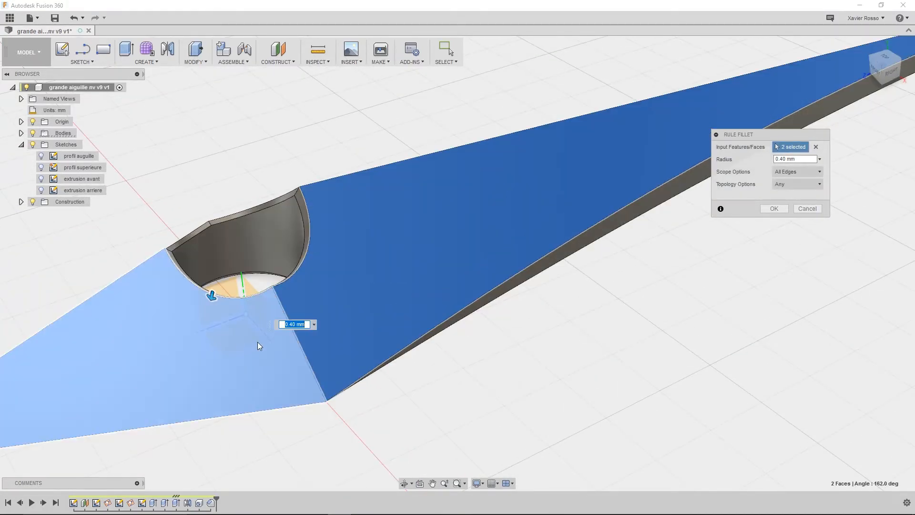
pyautogui.moveTo(255, 380); pyautogui.dragTo(432, 344, button='middle')
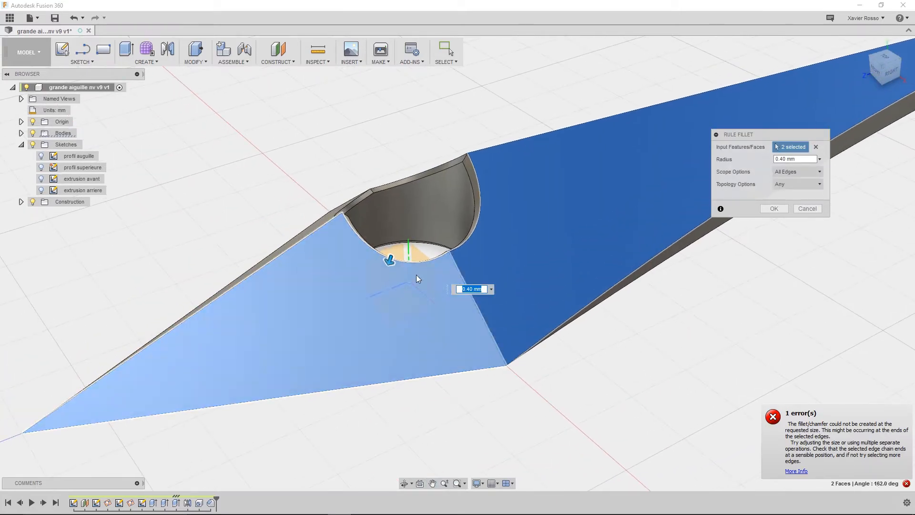
pyautogui.write('0.')
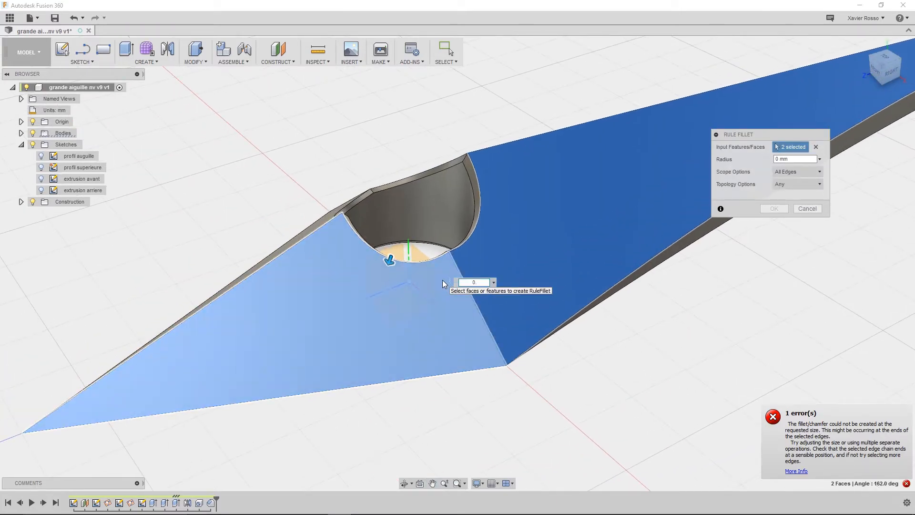
pyautogui.write('1')
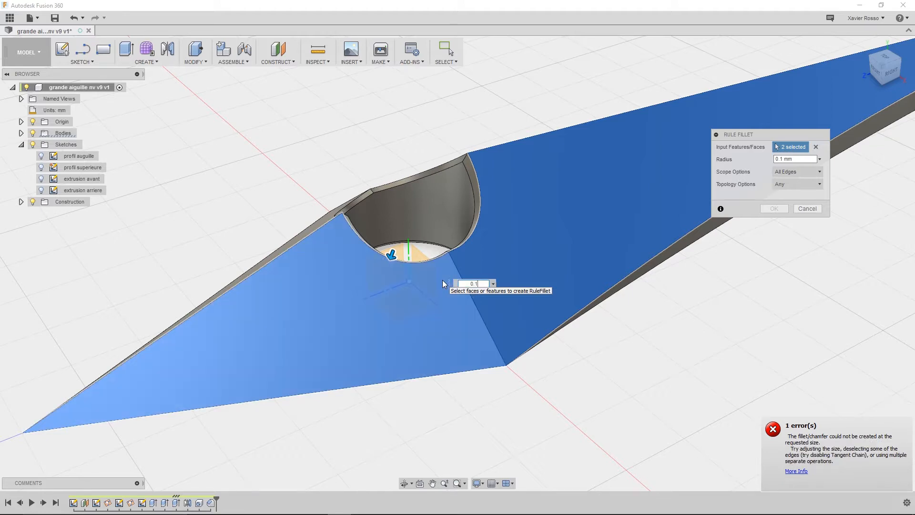
pyautogui.scroll(3, 450, 262)
pyautogui.keyDown('shift'); pyautogui.moveTo(453, 320); pyautogui.dragTo(592, 399, button='middle'); pyautogui.keyUp('shift')
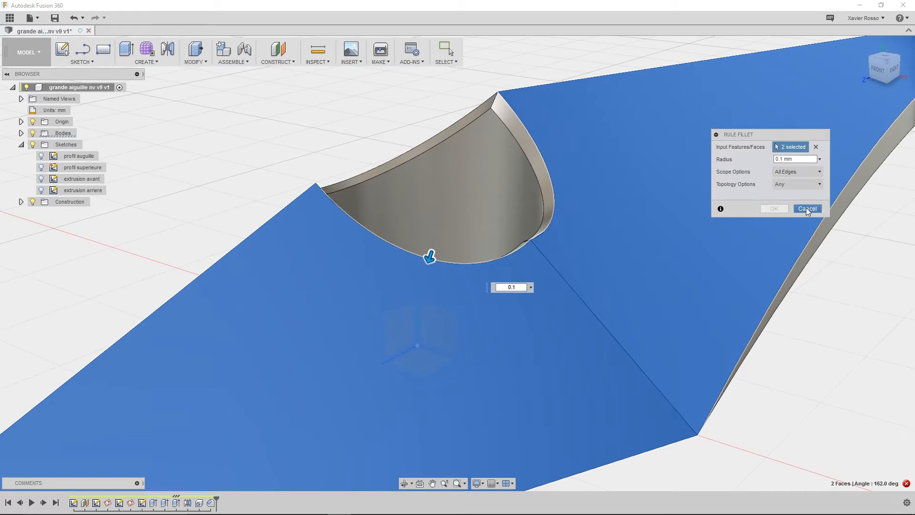
pyautogui.click(806, 209)
# - Start a regular fillet on the needle's two upper ridge edges, one on each side of the hole
pyautogui.click(162, 61)
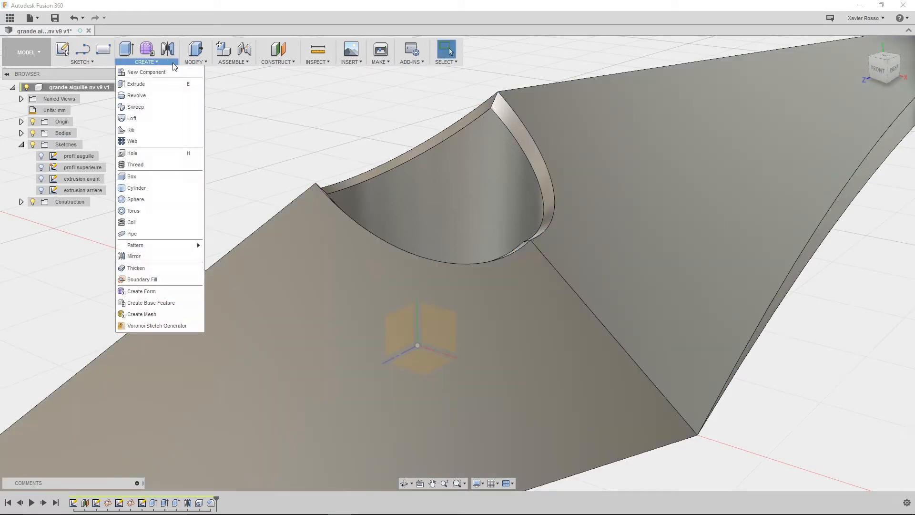
pyautogui.moveTo(196, 61)
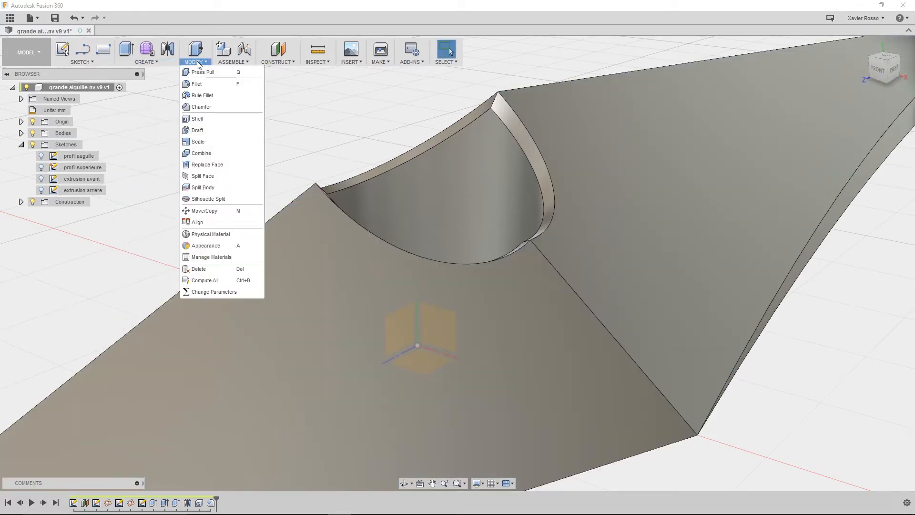
pyautogui.click(199, 88)
pyautogui.scroll(-5, 241, 206)
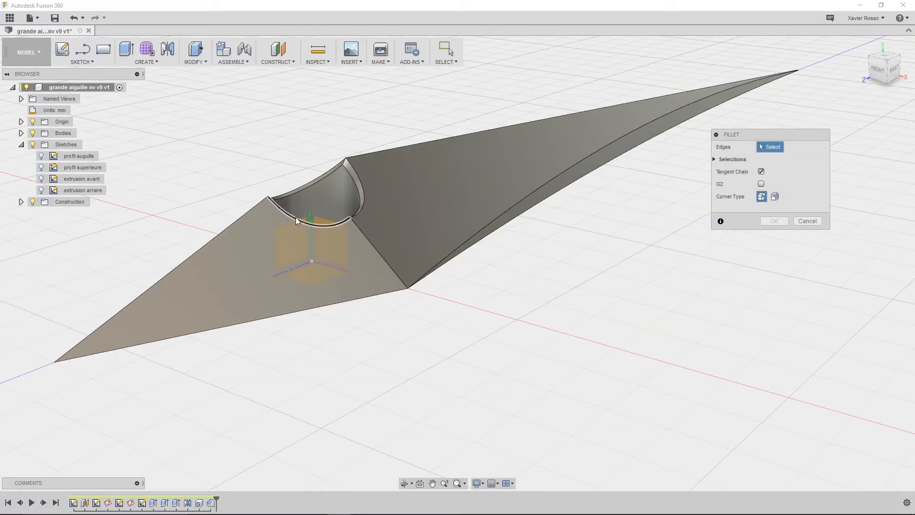
pyautogui.scroll(5, 324, 228)
pyautogui.moveTo(430, 247); pyautogui.dragTo(471, 250, button='middle')
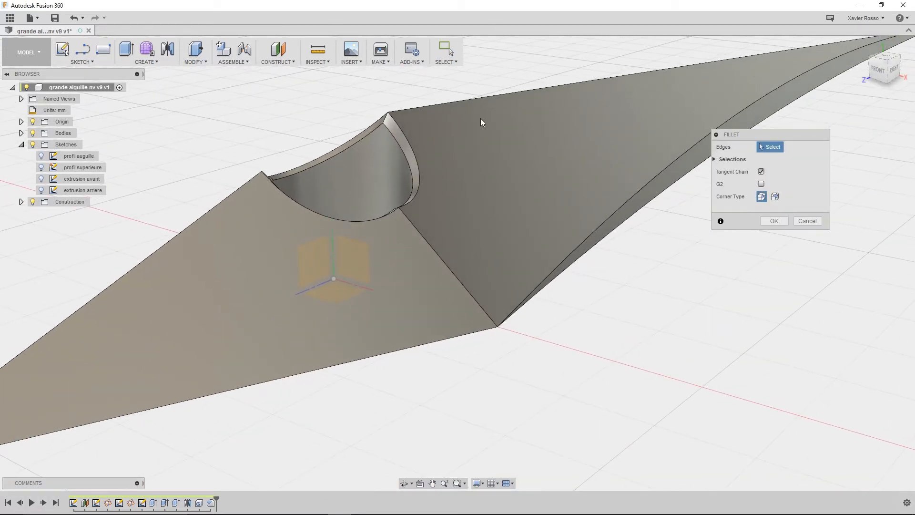
pyautogui.click(471, 98)
pyautogui.moveTo(495, 228); pyautogui.dragTo(376, 274, button='middle')
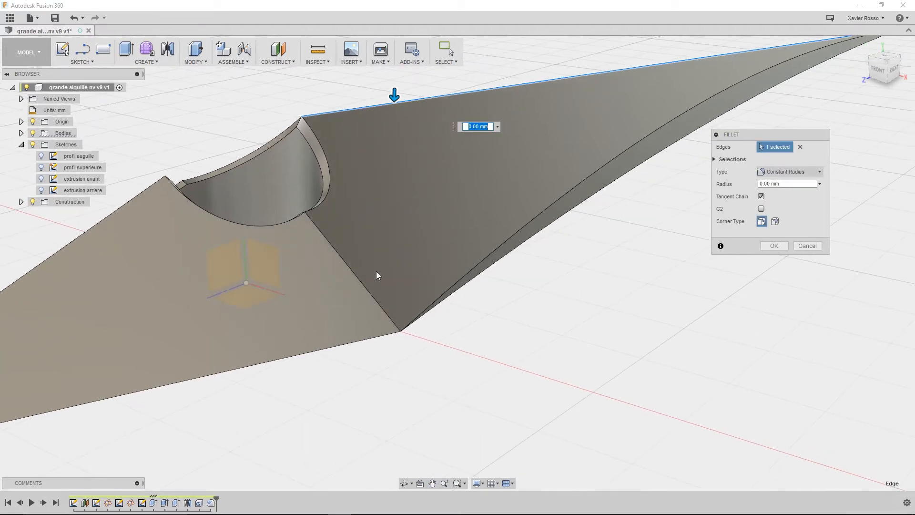
pyautogui.click(128, 203)
# - Add the two short edges where the ridge crosses the hole's chamfer to the fillet selection
pyautogui.scroll(10, 310, 181)
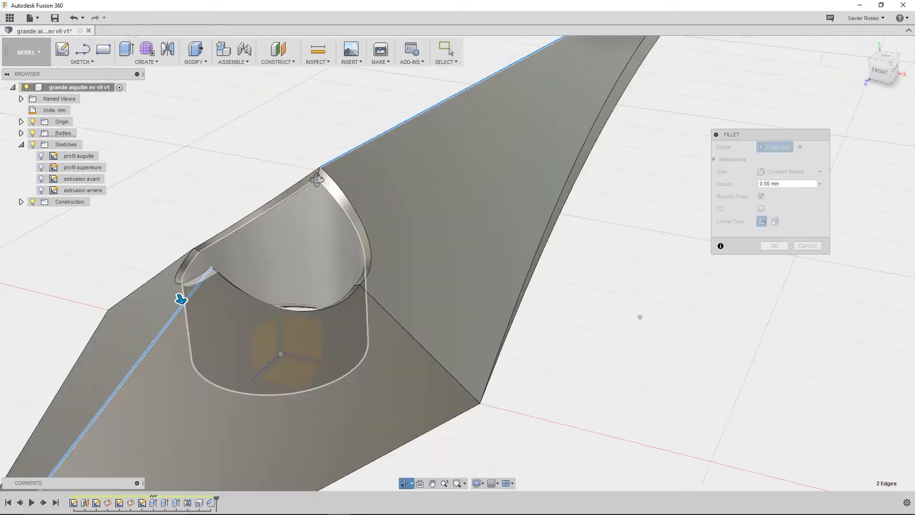
pyautogui.scroll(-6, 327, 194)
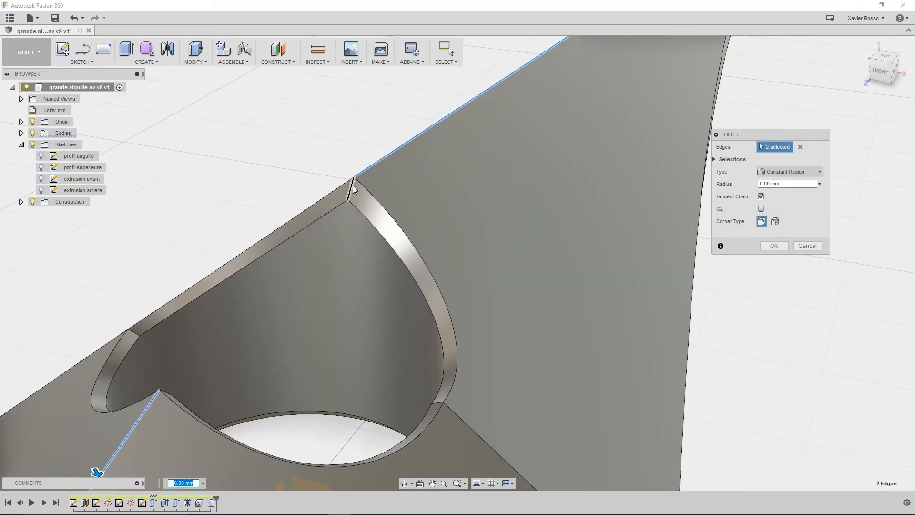
pyautogui.click(353, 187)
pyautogui.keyDown('shift'); pyautogui.moveTo(302, 259); pyautogui.dragTo(248, 277, button='middle'); pyautogui.keyUp('shift')
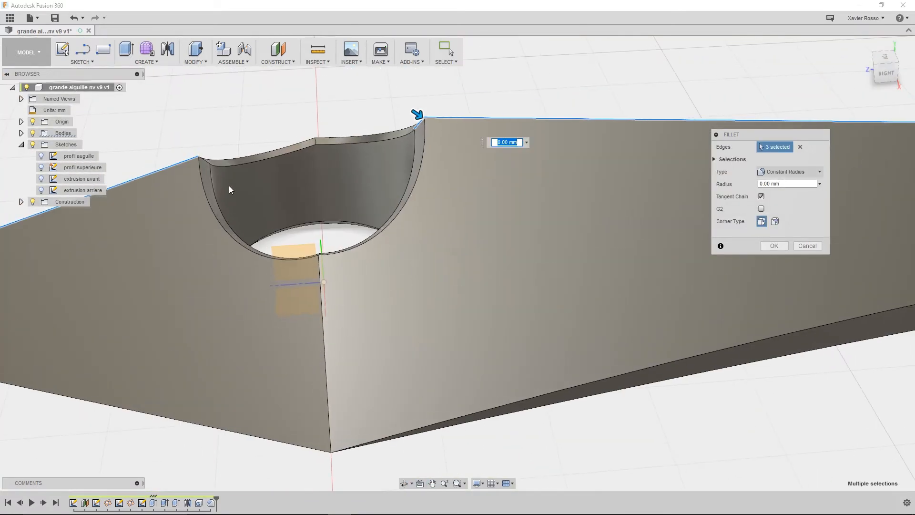
pyautogui.click(208, 160)
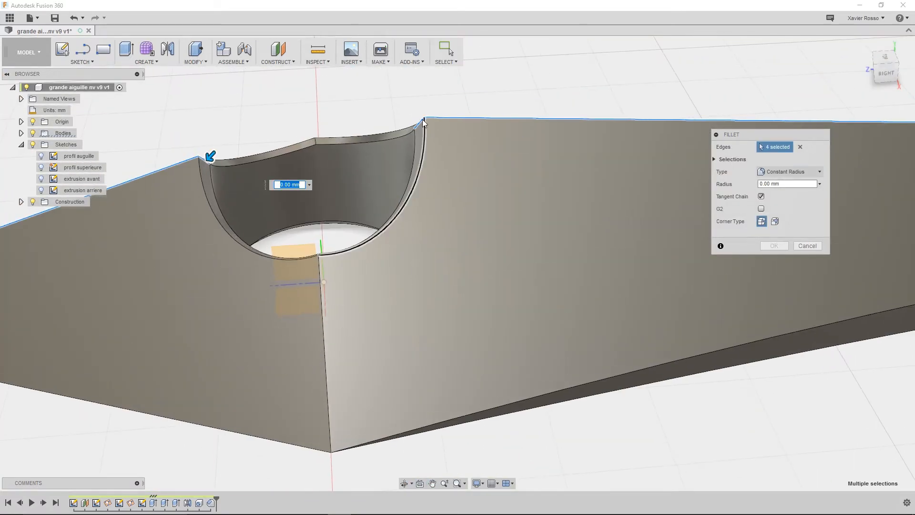
# - Set the constant fillet radius of the four ridge edges to 0.1 mm
pyautogui.keyDown('shift'); pyautogui.moveTo(515, 258); pyautogui.dragTo(292, 262, button='middle'); pyautogui.keyUp('shift')
pyautogui.scroll(3, 263, 296)
pyautogui.scroll(-3, 263, 296)
pyautogui.keyDown('shift'); pyautogui.moveTo(332, 309); pyautogui.dragTo(390, 270, button='middle'); pyautogui.keyUp('shift')
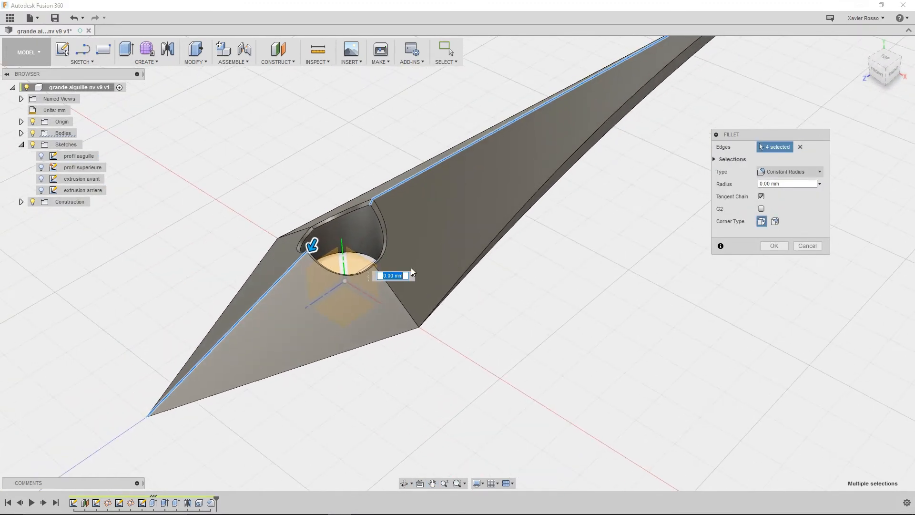
pyautogui.scroll(2, 390, 271)
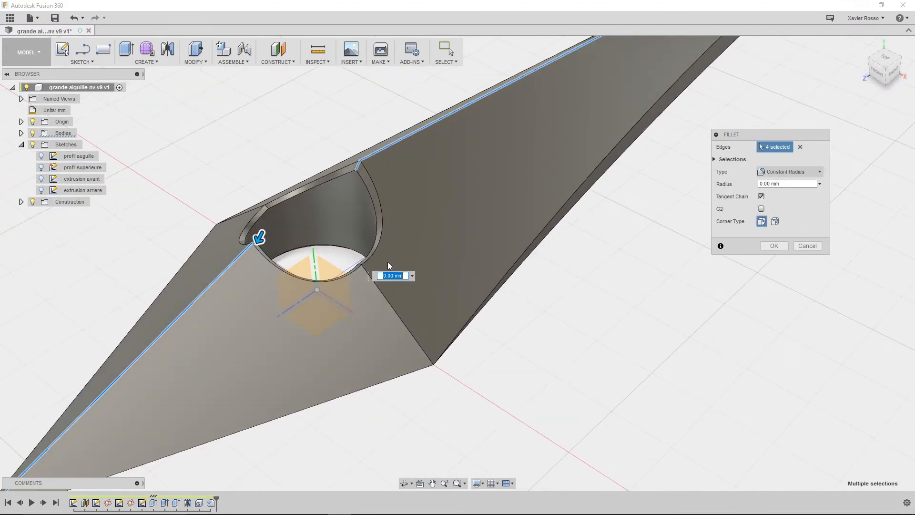
pyautogui.click(790, 185)
pyautogui.write('0.1')
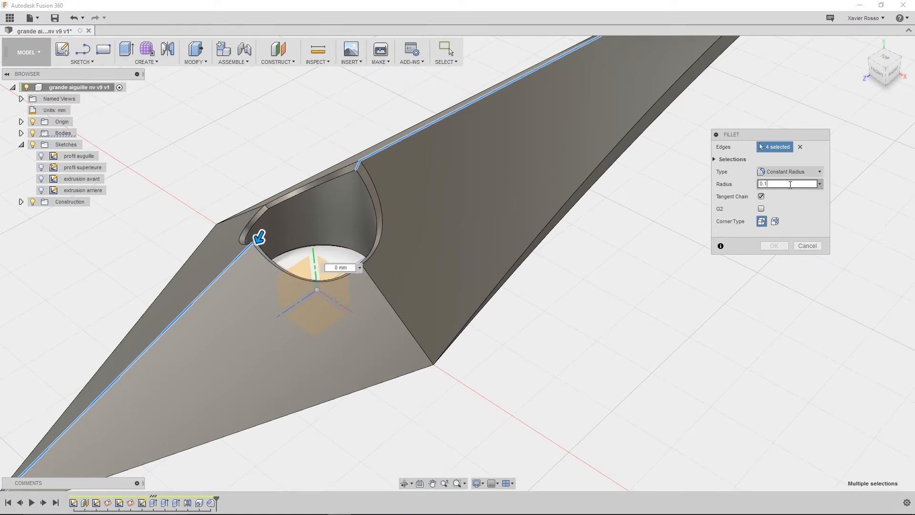
pyautogui.keyDown('shift'); pyautogui.moveTo(475, 262); pyautogui.dragTo(443, 319, button='middle'); pyautogui.keyUp('shift')
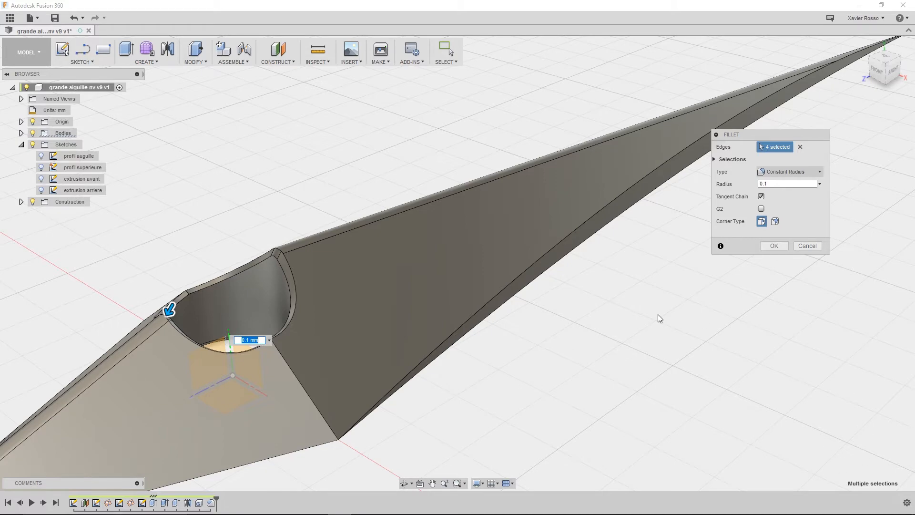
pyautogui.scroll(-3, 550, 317)
pyautogui.keyDown('shift'); pyautogui.moveTo(545, 328); pyautogui.dragTo(587, 253, button='middle'); pyautogui.keyUp('shift')
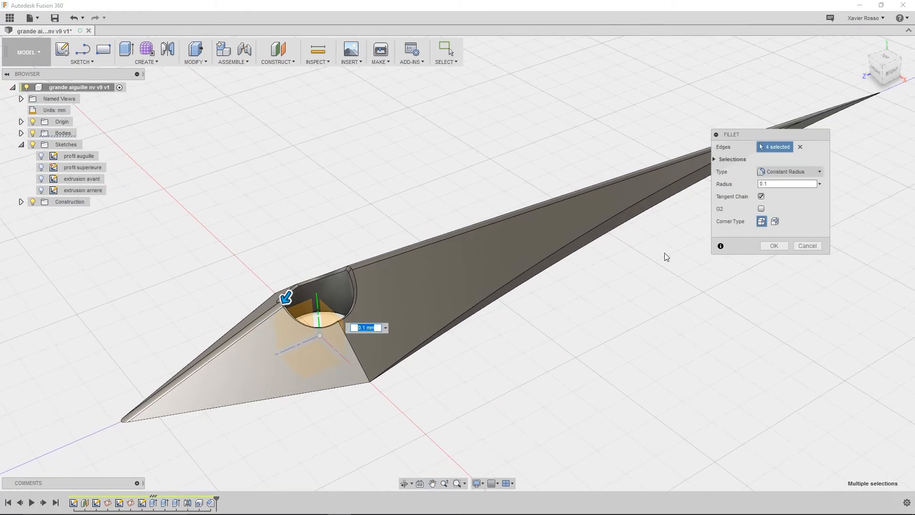
# - Try the Chord Length fillet type, and set the type back to Constant Radius
pyautogui.click(795, 173)
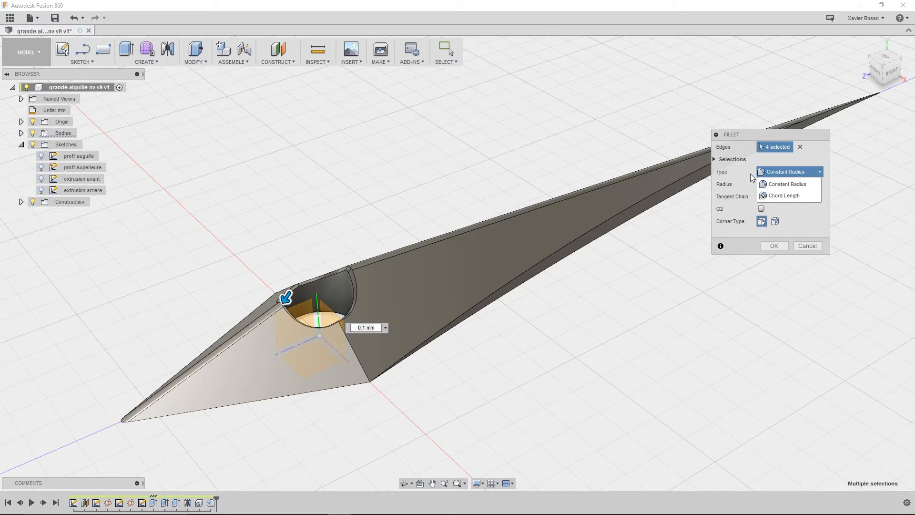
pyautogui.click(788, 195)
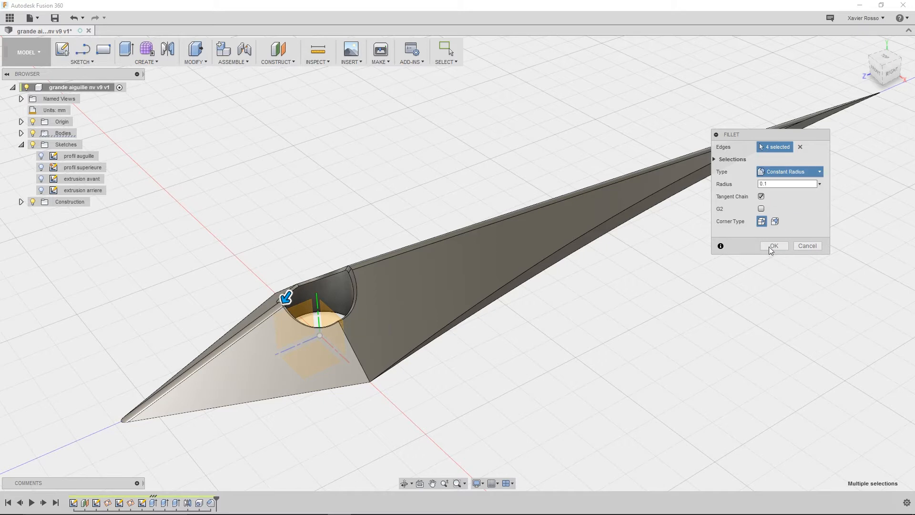
pyautogui.click(788, 171)
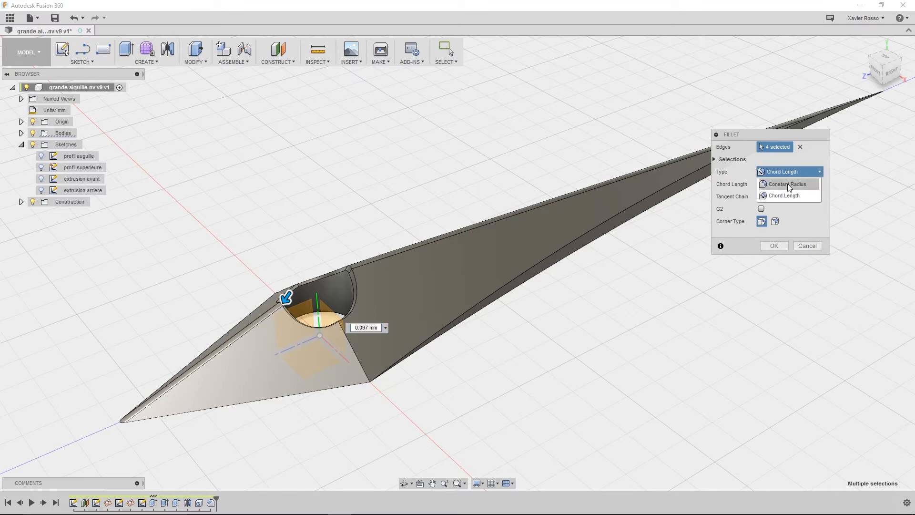
pyautogui.click(787, 184)
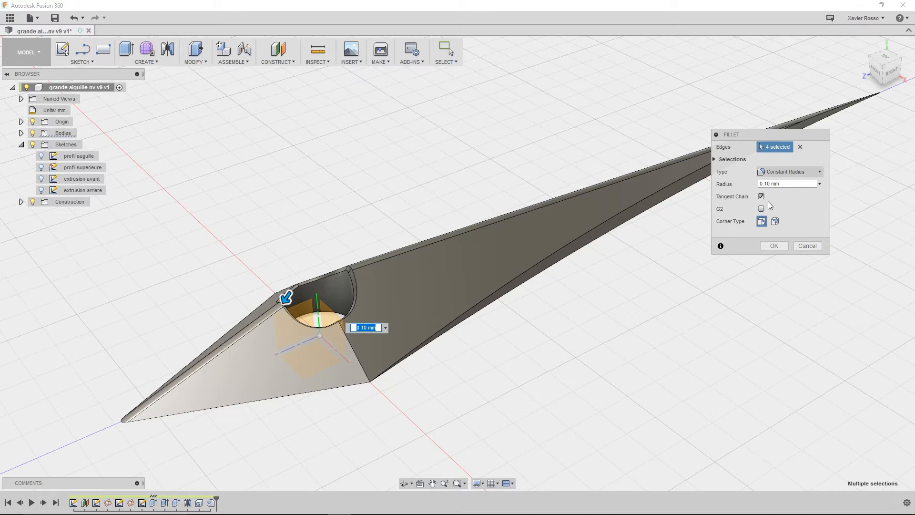
# - Apply the fillet to the ridge edges, and inspect the rounded ridge around the hole
pyautogui.click(774, 246)
pyautogui.scroll(4, 363, 272)
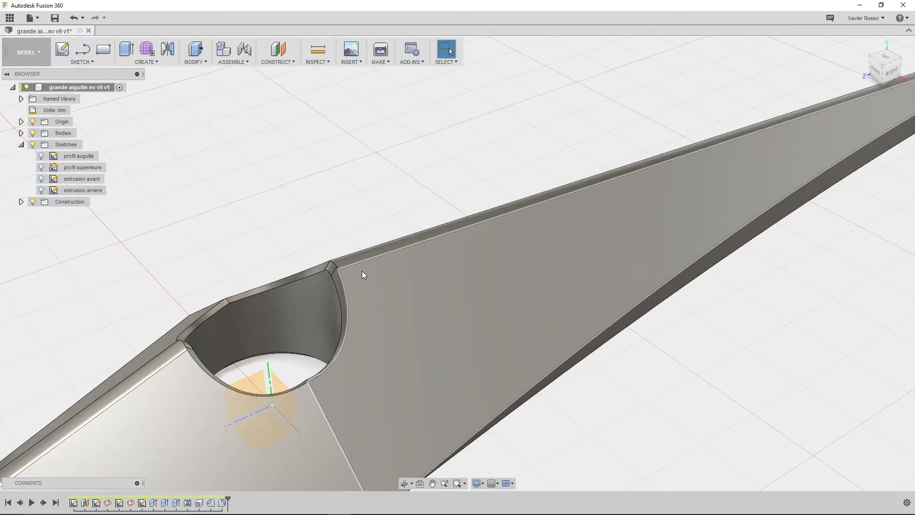
pyautogui.scroll(2, 362, 275)
pyautogui.keyDown('shift'); pyautogui.moveTo(354, 270); pyautogui.dragTo(549, 268, button='middle'); pyautogui.keyUp('shift')
pyautogui.scroll(-6, 359, 253)
pyautogui.scroll(4, 396, 281)
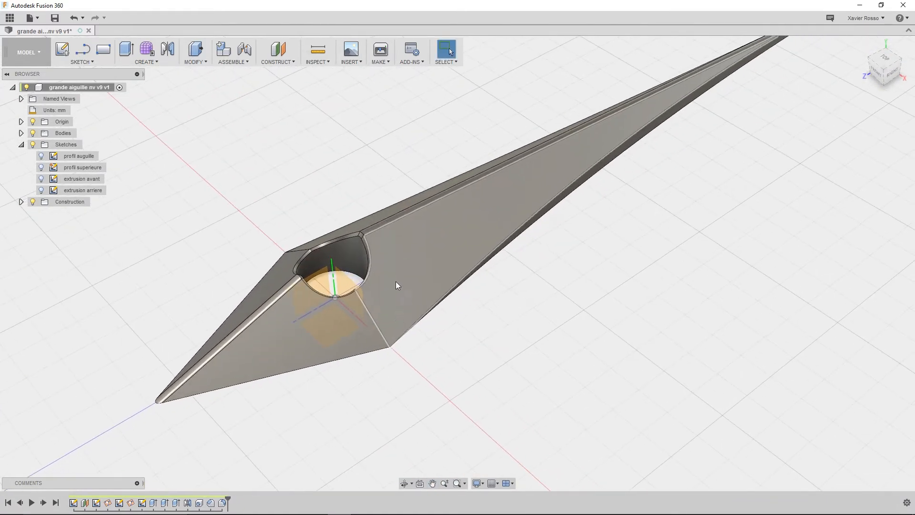
# - Start a fillet on the outer edge chain of the needle's short end and the upper outer edge along each long side
pyautogui.click(196, 61)
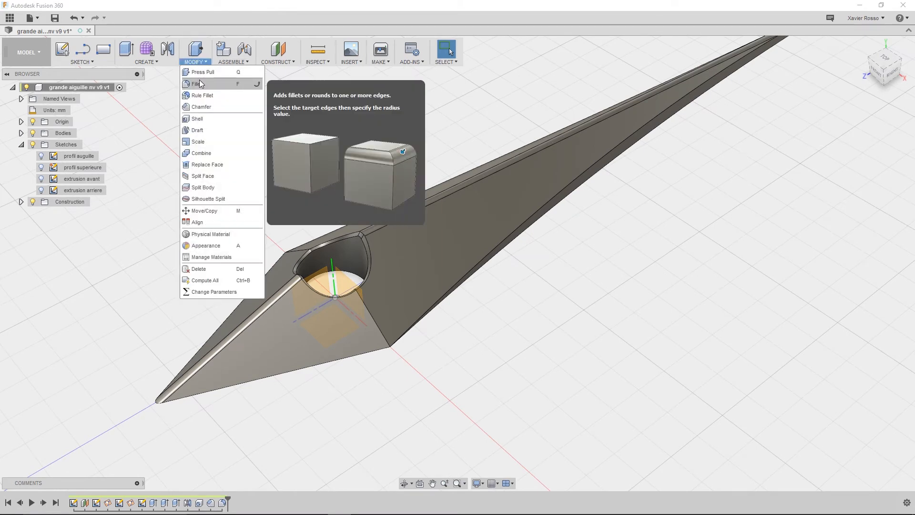
pyautogui.click(199, 84)
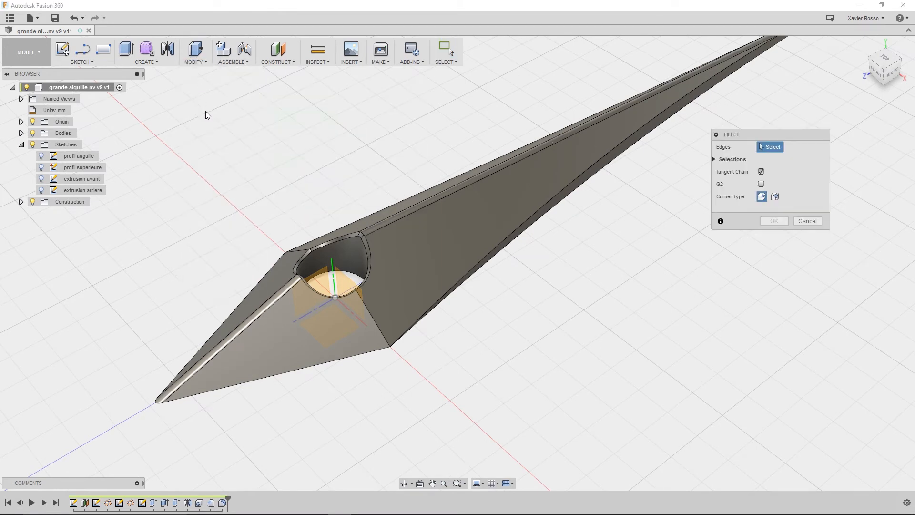
pyautogui.click(415, 329)
pyautogui.click(356, 354)
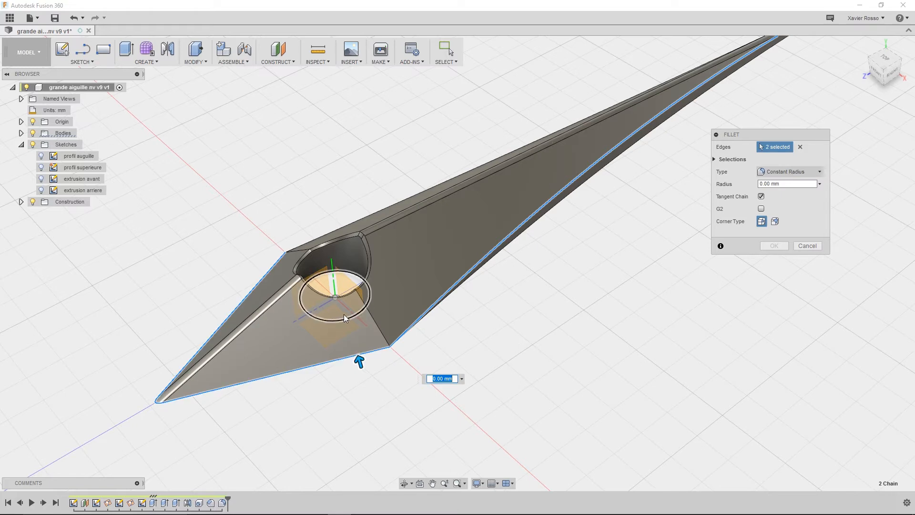
pyautogui.keyDown('shift'); pyautogui.moveTo(344, 314); pyautogui.dragTo(421, 294, button='middle'); pyautogui.keyUp('shift')
pyautogui.click(401, 288)
pyautogui.keyDown('shift'); pyautogui.moveTo(375, 324); pyautogui.dragTo(484, 315, button='middle'); pyautogui.keyUp('shift')
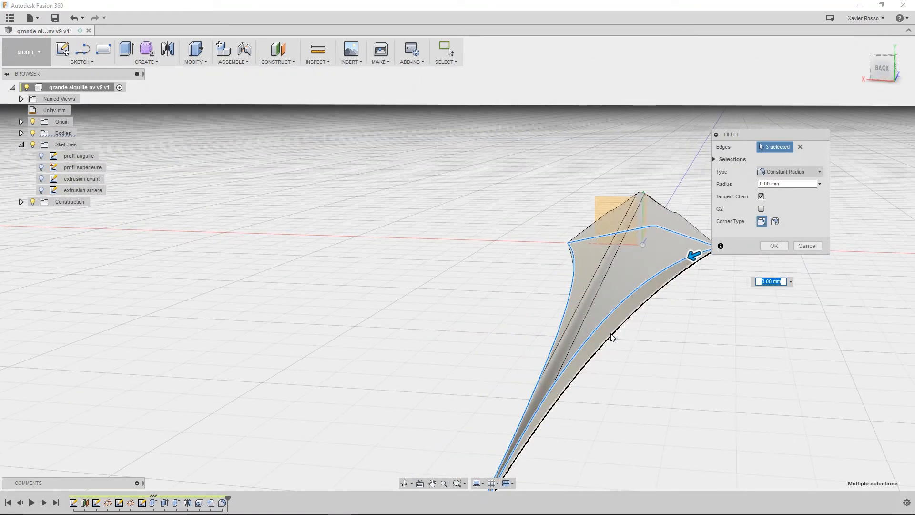
# - Add the two long underside edges of the needle to the fillet selection
pyautogui.click(642, 315)
pyautogui.keyDown('shift'); pyautogui.moveTo(641, 315); pyautogui.dragTo(484, 347, button='middle'); pyautogui.keyUp('shift')
pyautogui.click(458, 357)
pyautogui.keyDown('shift'); pyautogui.moveTo(272, 354); pyautogui.dragTo(265, 279, button='middle'); pyautogui.keyUp('shift')
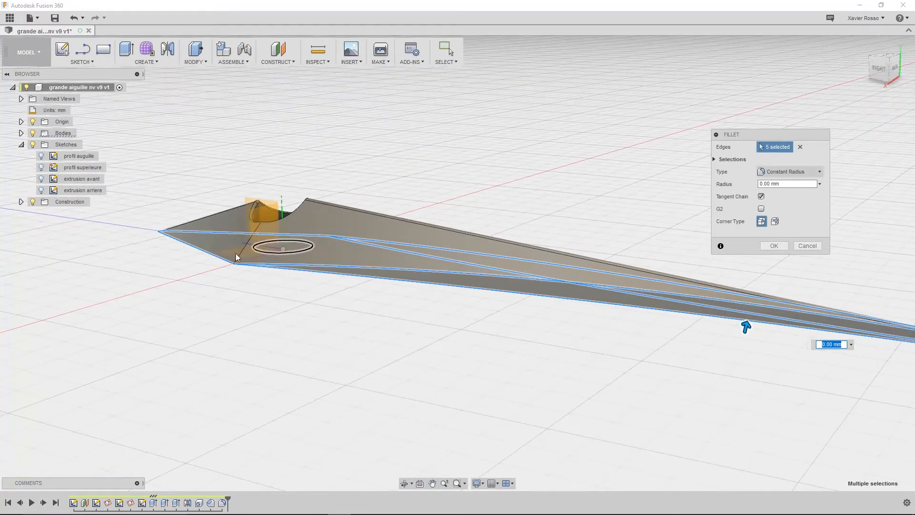
pyautogui.scroll(5, 237, 260)
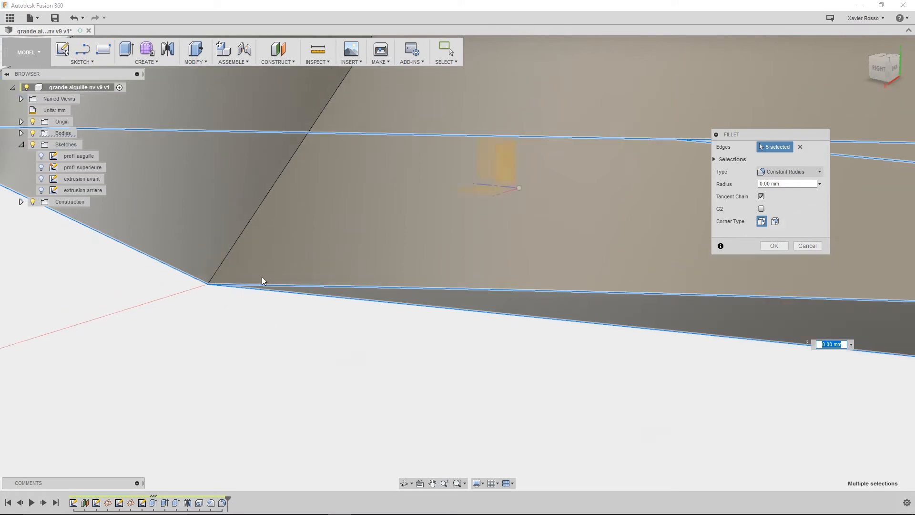
pyautogui.scroll(-5, 261, 280)
pyautogui.moveTo(321, 284); pyautogui.dragTo(351, 310, button='middle')
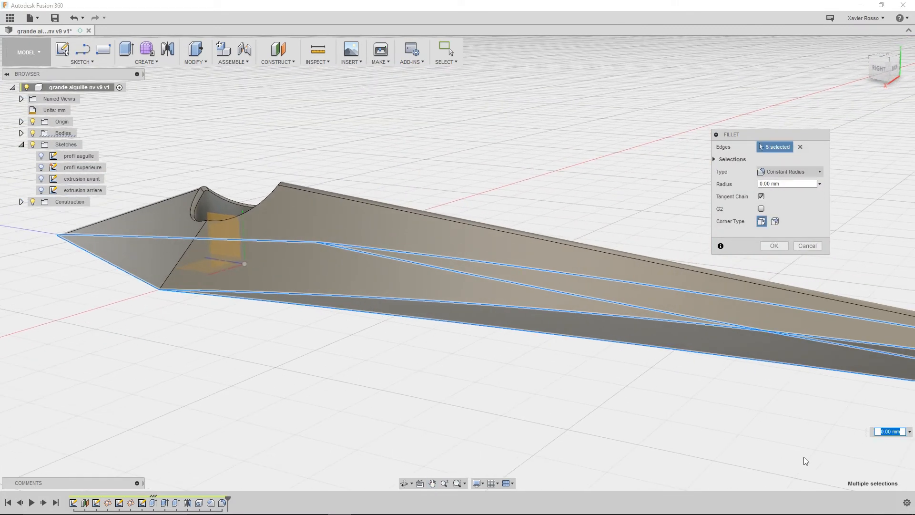
# - Try a 0.1 mm radius on the five outer edges, and inspect the side corners where the short and long ends meet
pyautogui.click(785, 184)
pyautogui.write('0.1')
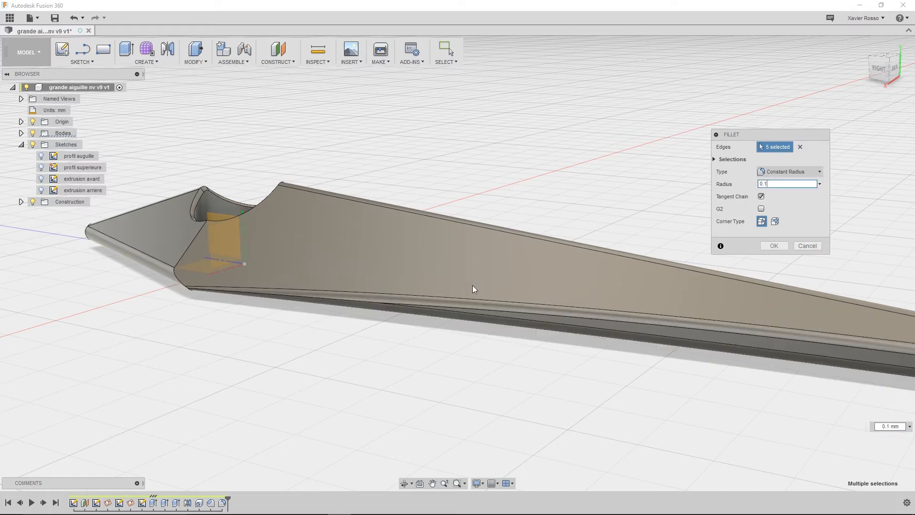
pyautogui.keyDown('shift'); pyautogui.moveTo(451, 346); pyautogui.dragTo(572, 330, button='middle'); pyautogui.keyUp('shift')
pyautogui.scroll(-1, 572, 330)
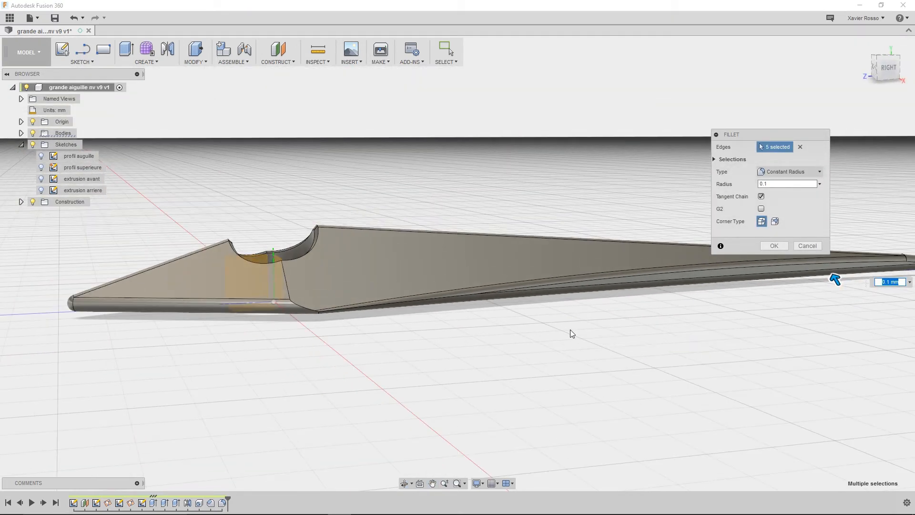
pyautogui.scroll(2, 297, 305)
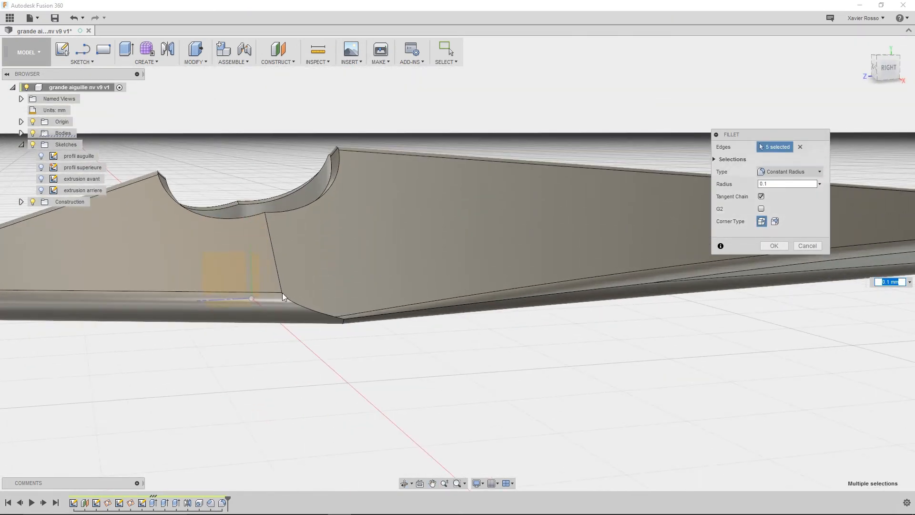
pyautogui.keyDown('shift'); pyautogui.moveTo(283, 293); pyautogui.dragTo(346, 327, button='middle'); pyautogui.keyUp('shift')
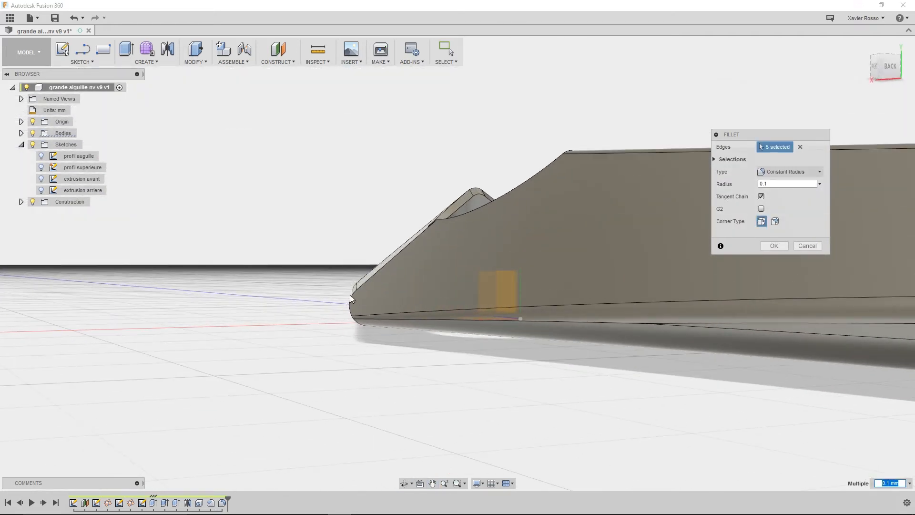
pyautogui.scroll(-3, 489, 328)
pyautogui.keyDown('shift'); pyautogui.moveTo(402, 357); pyautogui.dragTo(595, 334, button='middle'); pyautogui.keyUp('shift')
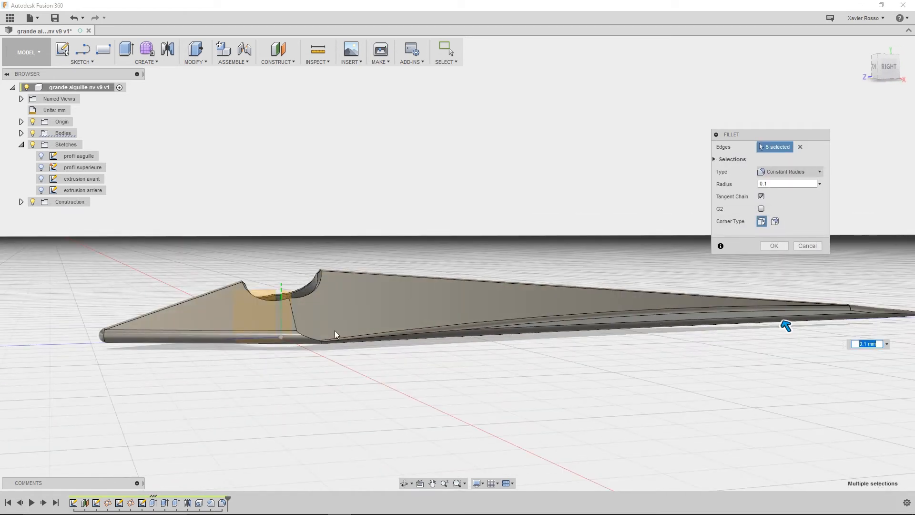
pyautogui.keyDown('shift'); pyautogui.moveTo(298, 338); pyautogui.dragTo(437, 335, button='middle'); pyautogui.keyUp('shift')
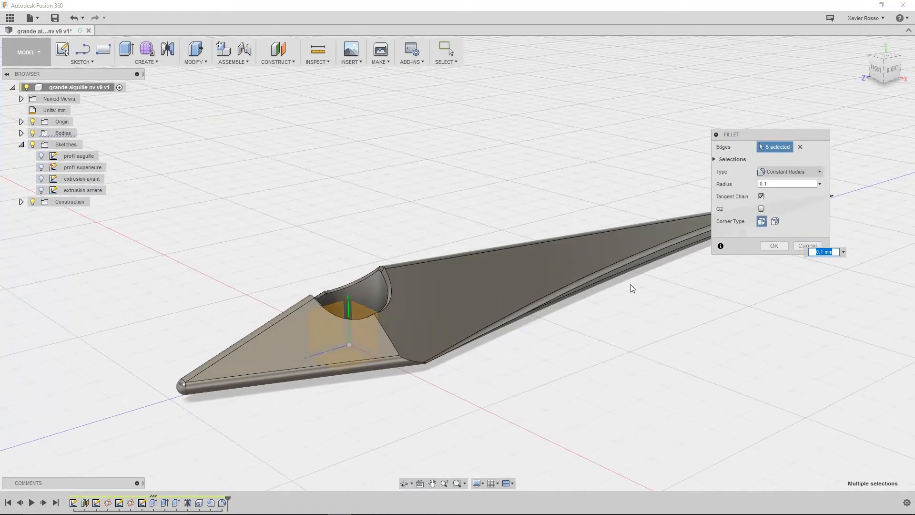
# - Remove the short end's edge chain from the fillet selection, and set the radius of the four long edges to 0.05 mm
pyautogui.click(362, 380)
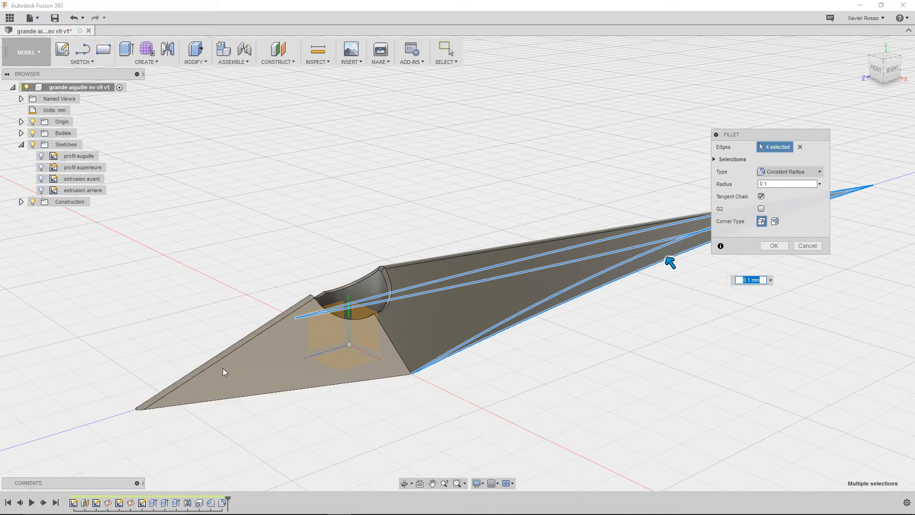
pyautogui.moveTo(601, 347); pyautogui.dragTo(323, 395, button='middle')
pyautogui.keyDown('shift'); pyautogui.moveTo(485, 377); pyautogui.dragTo(567, 362, button='middle'); pyautogui.keyUp('shift')
pyautogui.click(770, 184)
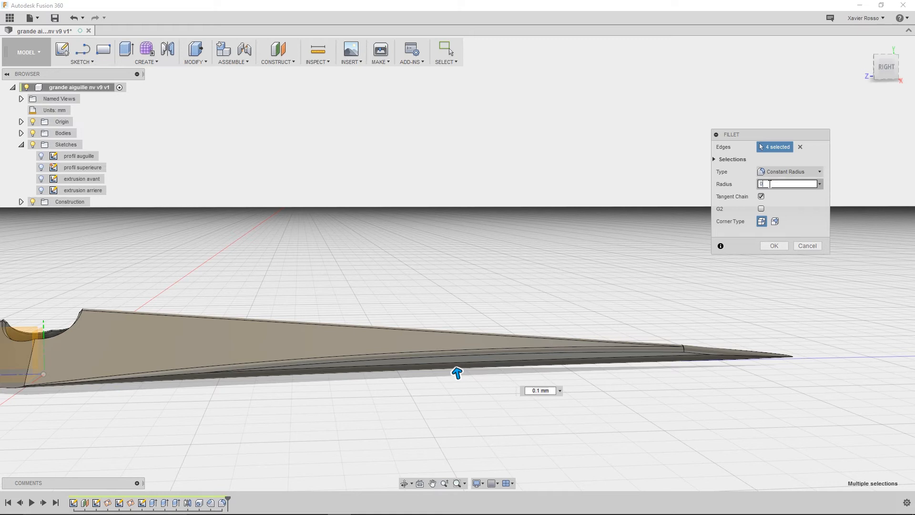
pyautogui.write('05')
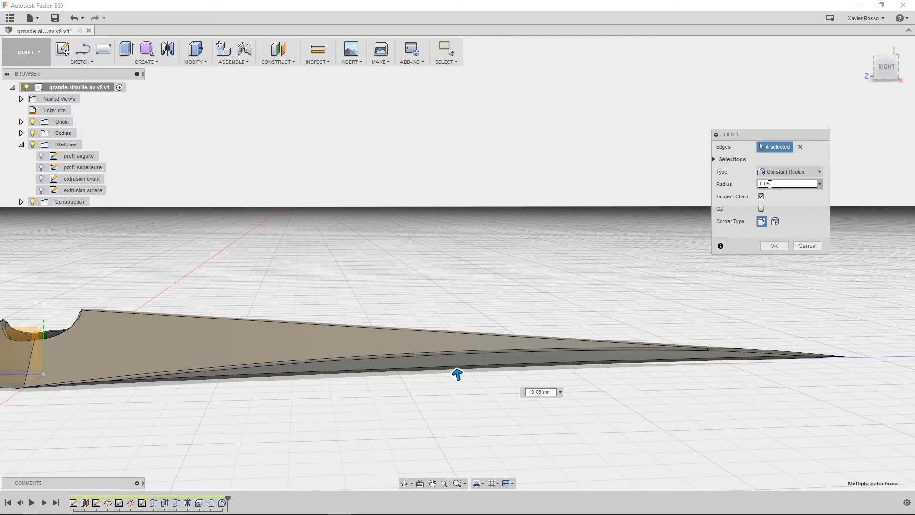
# - Inspect the rounding along the four long edges, and apply the fillet
pyautogui.keyDown('shift'); pyautogui.moveTo(641, 366); pyautogui.dragTo(668, 379, button='middle'); pyautogui.keyUp('shift')
pyautogui.moveTo(463, 361); pyautogui.dragTo(682, 293, button='middle')
pyautogui.scroll(2, 546, 338)
pyautogui.scroll(-4, 544, 338)
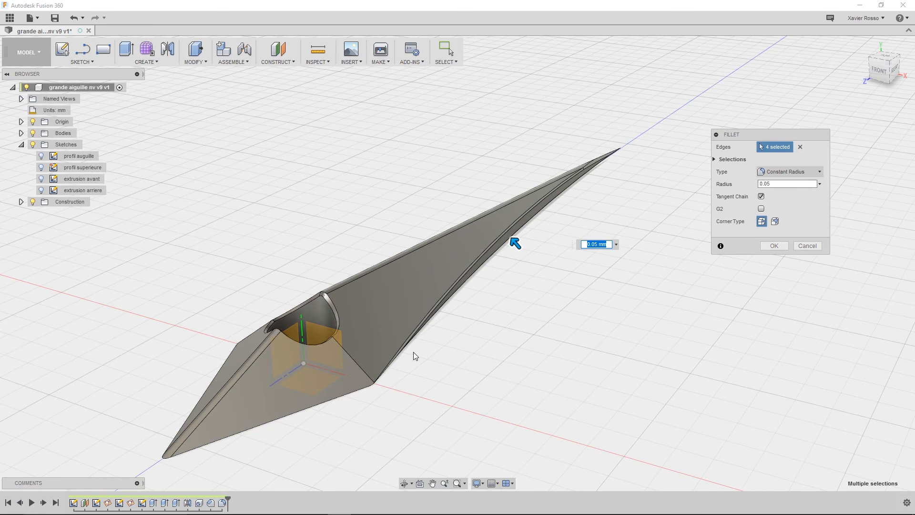
pyautogui.moveTo(414, 352); pyautogui.dragTo(469, 325, button='middle')
pyautogui.click(773, 245)
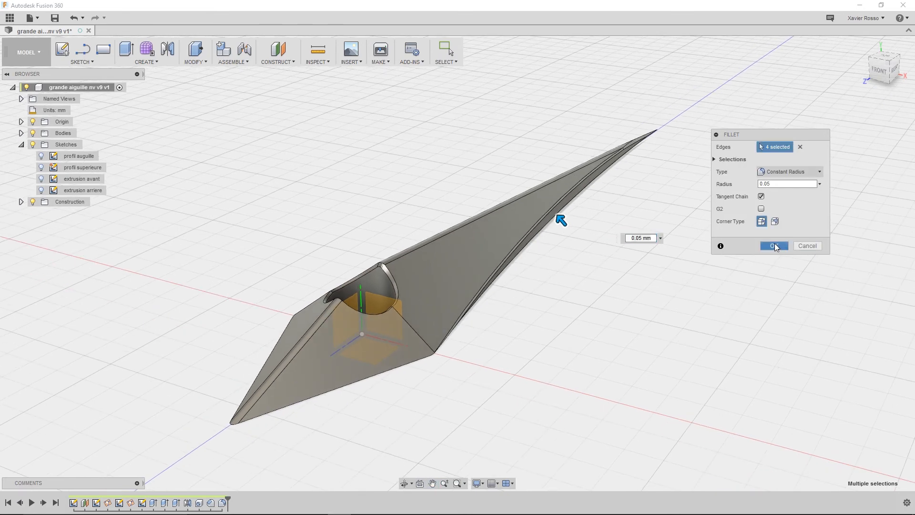
# - Start another fillet on the outer edge chain around the needle's short end
pyautogui.click(202, 63)
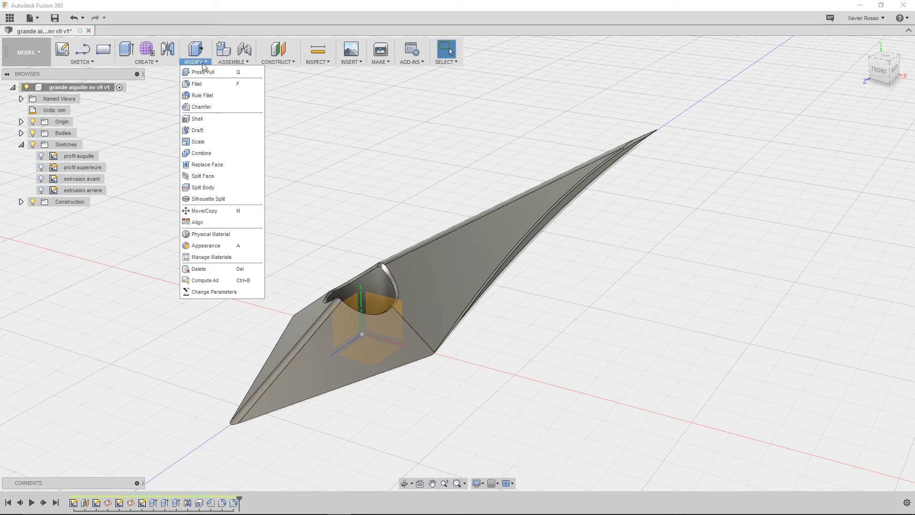
pyautogui.click(200, 84)
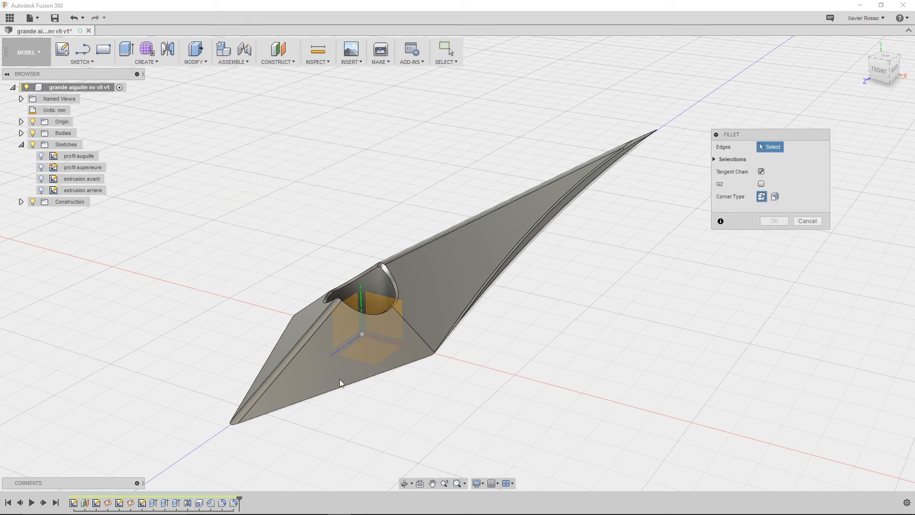
pyautogui.click(292, 406)
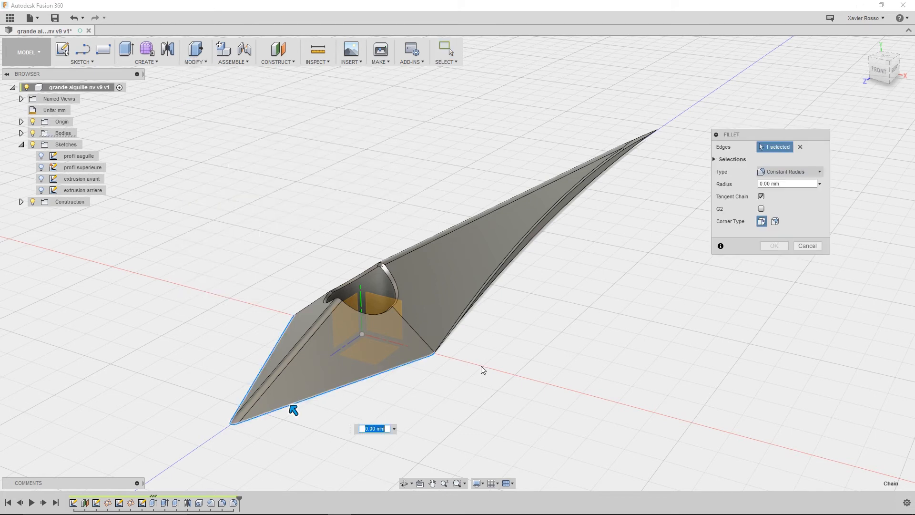
pyautogui.scroll(5, 398, 365)
pyautogui.keyDown('shift'); pyautogui.moveTo(414, 350); pyautogui.dragTo(457, 367, button='middle'); pyautogui.keyUp('shift')
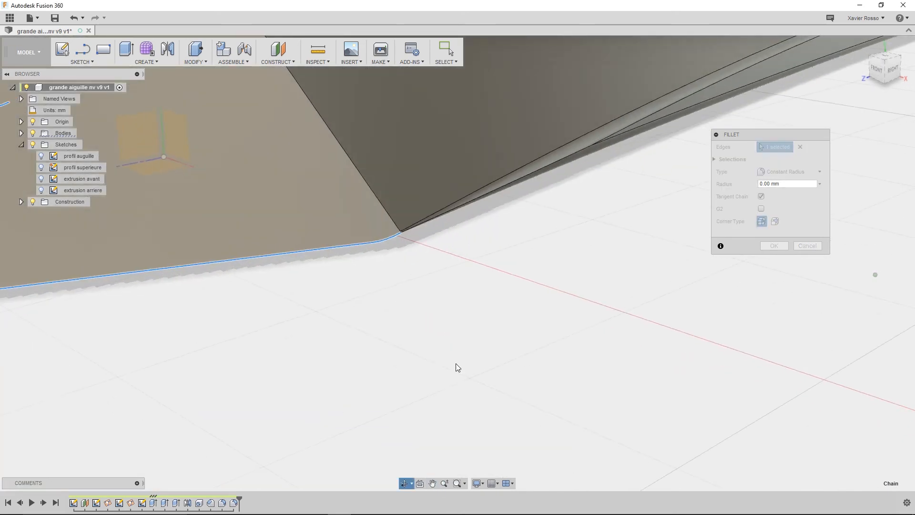
# - Try a 0.05 mm radius on the short end's edge chain
pyautogui.click(790, 183)
pyautogui.tripleClick(790, 184)
pyautogui.write('0')
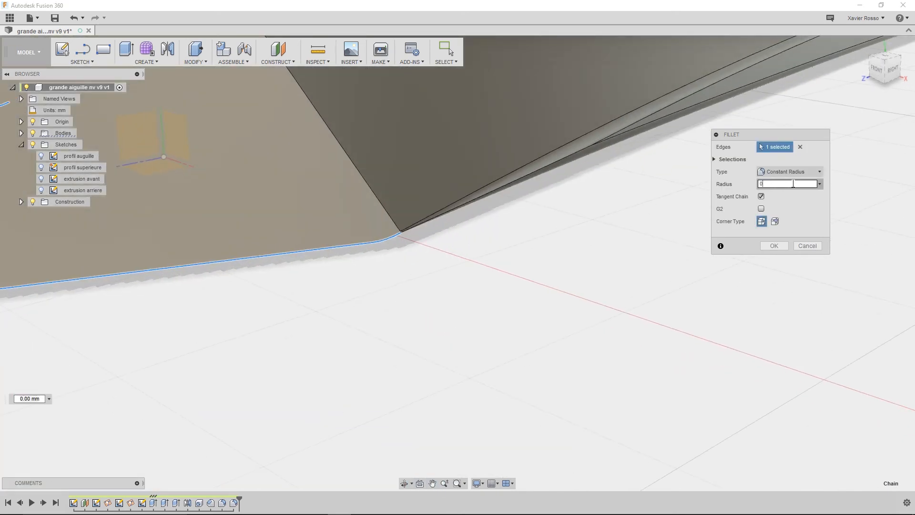
pyautogui.write('.05')
pyautogui.scroll(-3, 540, 265)
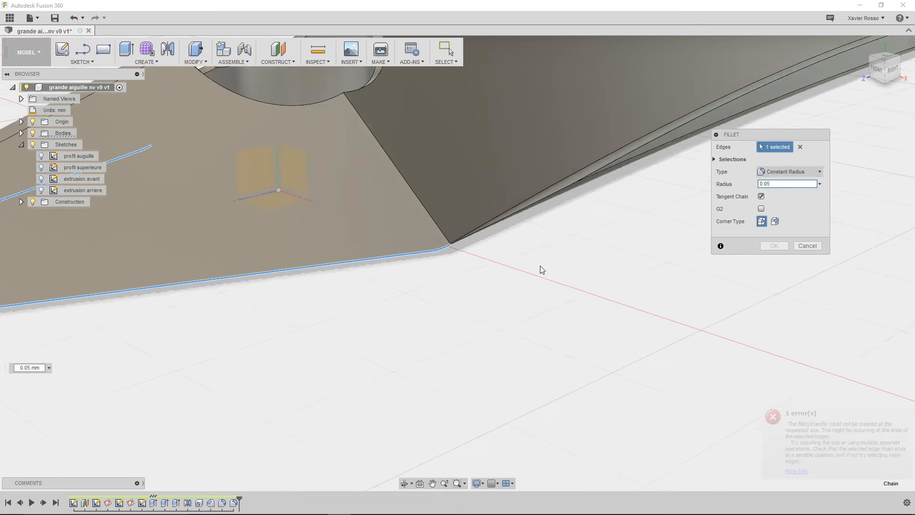
pyautogui.scroll(1, 535, 265)
# - Set the fillet radius of the short end's edge chain to 0.02 mm, and inspect how it meets the long edges
pyautogui.moveTo(766, 184); pyautogui.dragTo(786, 184)
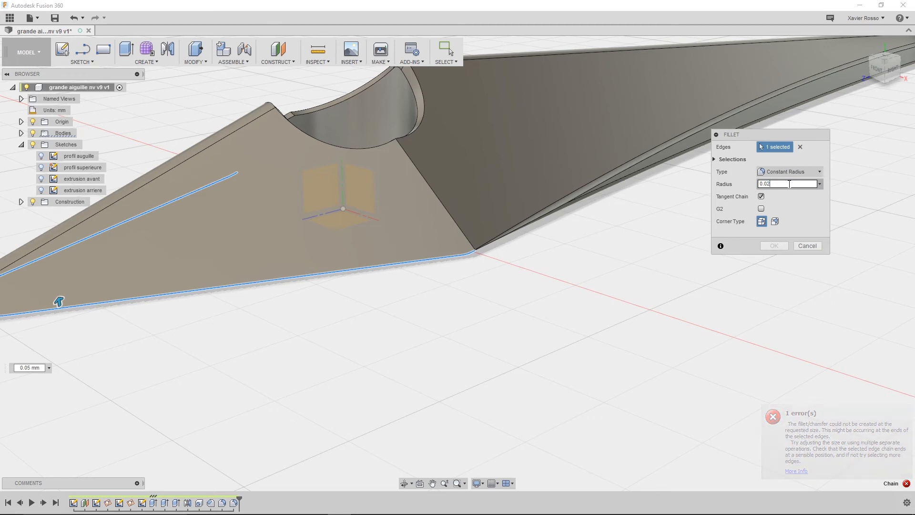
pyautogui.write('2')
pyautogui.scroll(3, 520, 267)
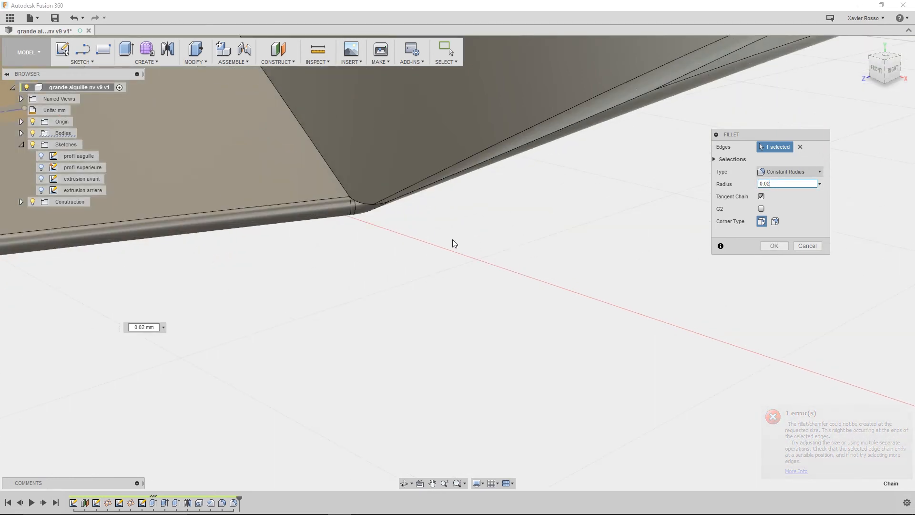
pyautogui.scroll(-2, 436, 210)
pyautogui.scroll(2, 446, 210)
pyautogui.moveTo(458, 257); pyautogui.dragTo(442, 243, button='middle')
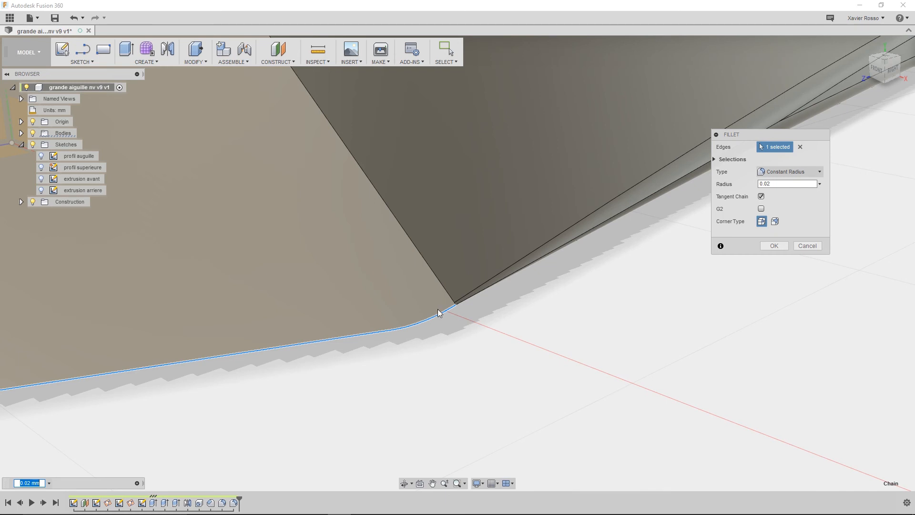
pyautogui.scroll(-10, 451, 333)
pyautogui.moveTo(451, 333); pyautogui.dragTo(510, 312, button='middle')
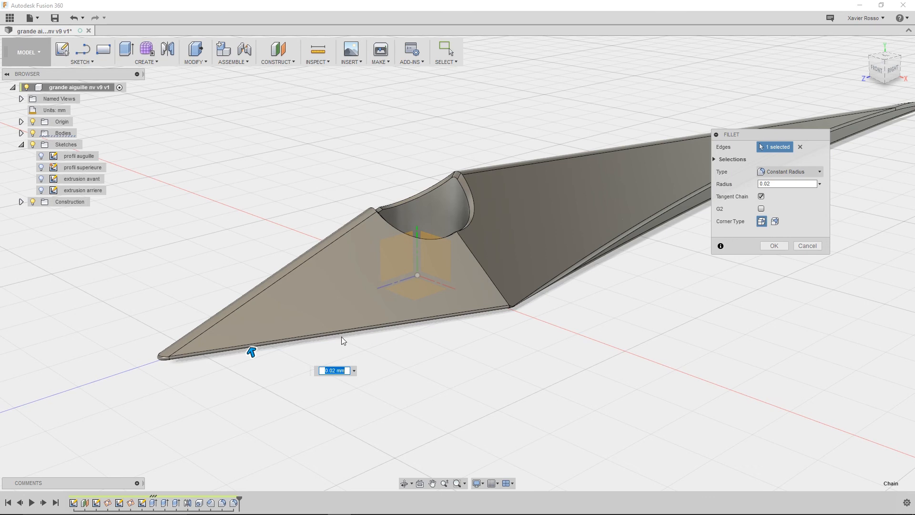
# - Switch the short end's fillet to the other corner type, apply it, and review the whole needle
pyautogui.click(775, 222)
pyautogui.click(773, 244)
pyautogui.scroll(-5, 562, 366)
pyautogui.keyDown('shift'); pyautogui.moveTo(614, 342); pyautogui.dragTo(382, 366, button='middle'); pyautogui.keyUp('shift')
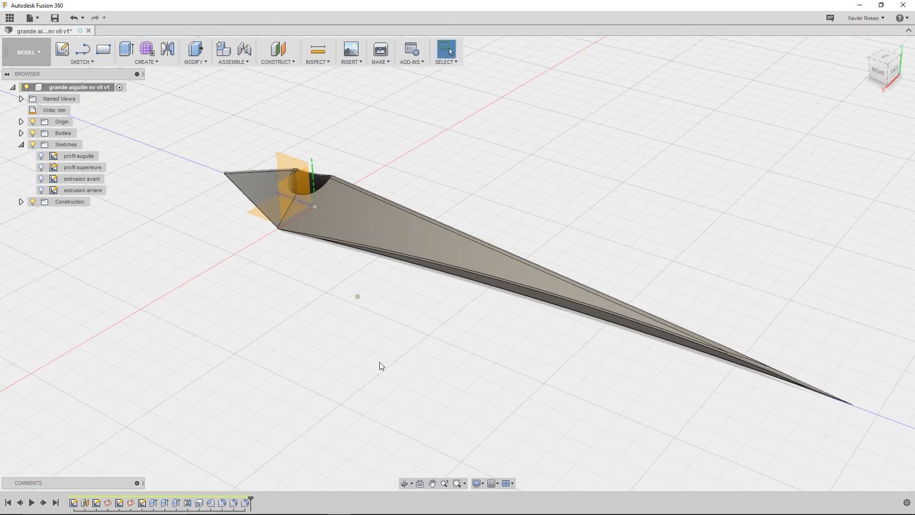
pyautogui.scroll(-3, 381, 366)
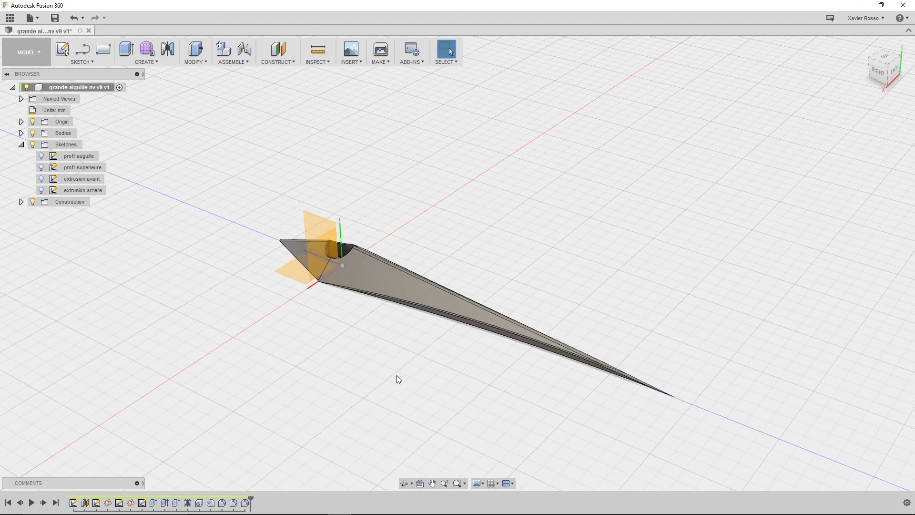